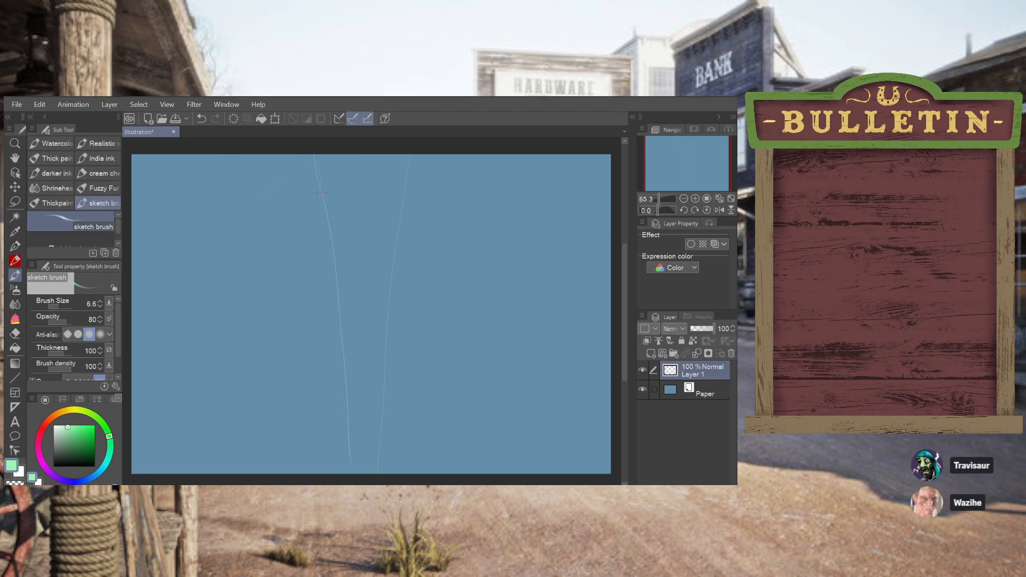
Sketch long, nearly vertical guide lines, a large rounded outline around them and a small curved head outline below in light green
{"action": "left_click_drag", "start_coordinate": [323, 206], "coordinate": [350, 446]}
{"action": "mouse_move", "coordinate": [386, 456]}
{"action": "left_mouse_down"}
{"action": "mouse_move", "coordinate": [394, 247]}
{"action": "mouse_move", "coordinate": [410, 177]}
{"action": "left_mouse_up"}
{"action": "mouse_move", "coordinate": [421, 344]}
{"action": "left_mouse_down"}
{"action": "mouse_move", "coordinate": [450, 281]}
{"action": "mouse_move", "coordinate": [429, 183]}
{"action": "left_mouse_up"}
{"action": "left_click_drag", "start_coordinate": [375, 449], "coordinate": [375, 430]}
{"action": "left_click_drag", "start_coordinate": [458, 412], "coordinate": [461, 433]}
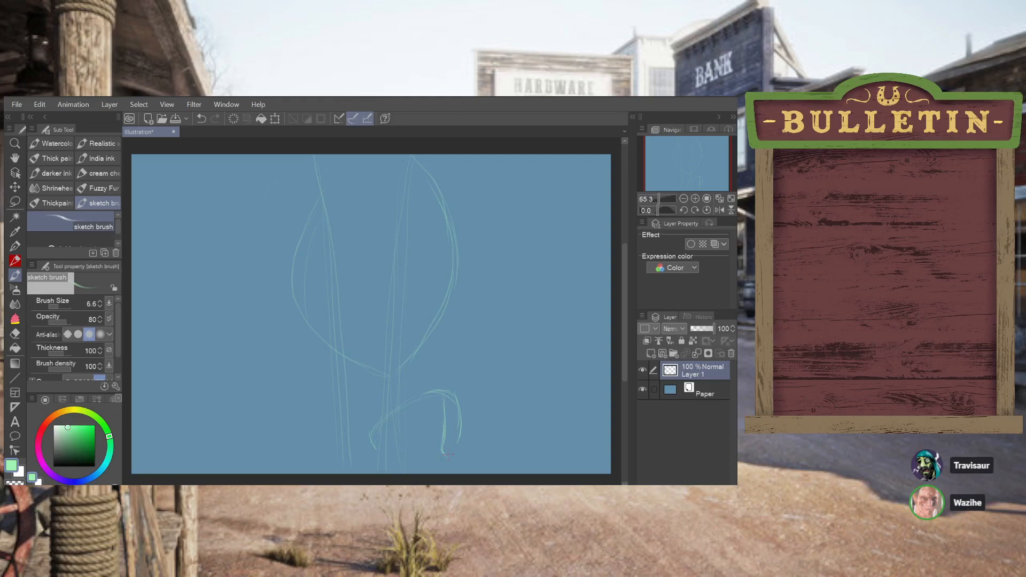
Rework the small head outline beneath the large rounded shape, closing its lower edge and adding curves at its back
{"action": "key", "text": "ctrl+z"}
{"action": "mouse_move", "coordinate": [452, 442]}
{"action": "left_mouse_down"}
{"action": "mouse_move", "coordinate": [453, 457]}
{"action": "mouse_move", "coordinate": [449, 444]}
{"action": "left_mouse_up"}
{"action": "key", "text": "ctrl+z"}
{"action": "key", "text": "ctrl+z"}
{"action": "key", "text": "ctrl+z"}
{"action": "key", "text": "ctrl+z"}
{"action": "left_click_drag", "start_coordinate": [458, 439], "coordinate": [449, 453]}
{"action": "mouse_move", "coordinate": [399, 411]}
{"action": "left_mouse_down"}
{"action": "mouse_move", "coordinate": [377, 443]}
{"action": "mouse_move", "coordinate": [387, 450]}
{"action": "mouse_move", "coordinate": [429, 433]}
{"action": "left_mouse_up"}
Erase the back end of the small head outline and redraw it as a narrow, drooping shape
{"action": "left_click", "coordinate": [16, 332]}
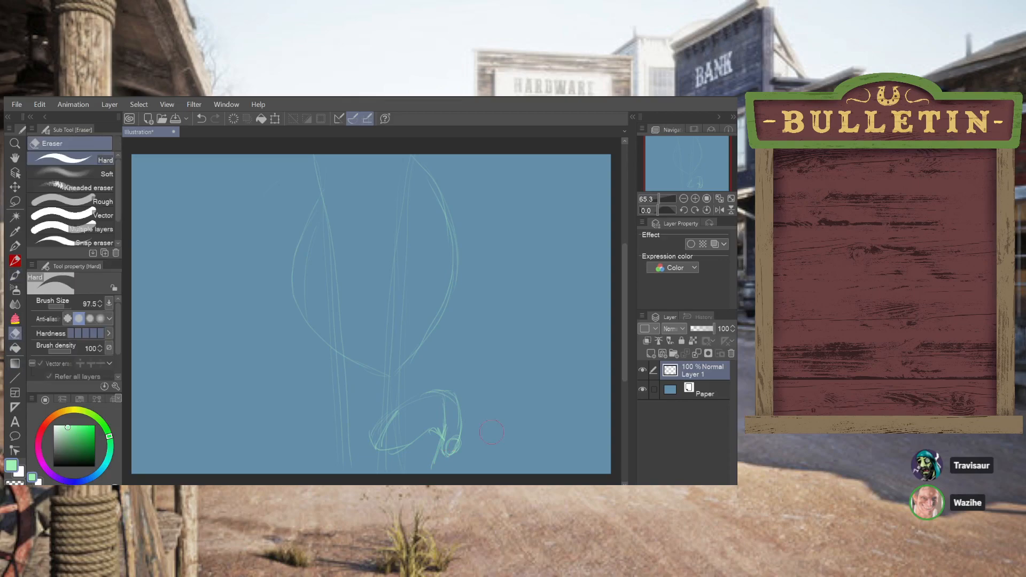
{"action": "mouse_move", "coordinate": [437, 448]}
{"action": "left_mouse_down"}
{"action": "mouse_move", "coordinate": [437, 459]}
{"action": "mouse_move", "coordinate": [457, 402]}
{"action": "left_mouse_up"}
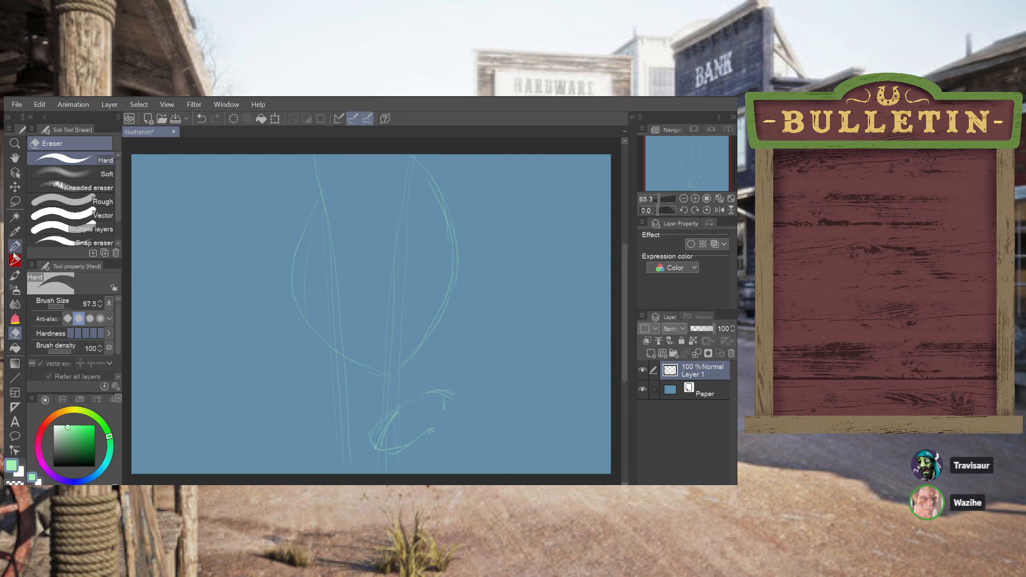
{"action": "left_click_drag", "start_coordinate": [444, 405], "coordinate": [433, 450]}
{"action": "key", "text": "ctrl+z"}
{"action": "mouse_move", "coordinate": [443, 404]}
{"action": "left_mouse_down"}
{"action": "mouse_move", "coordinate": [429, 465]}
{"action": "mouse_move", "coordinate": [442, 463]}
{"action": "mouse_move", "coordinate": [454, 419]}
{"action": "left_mouse_up"}
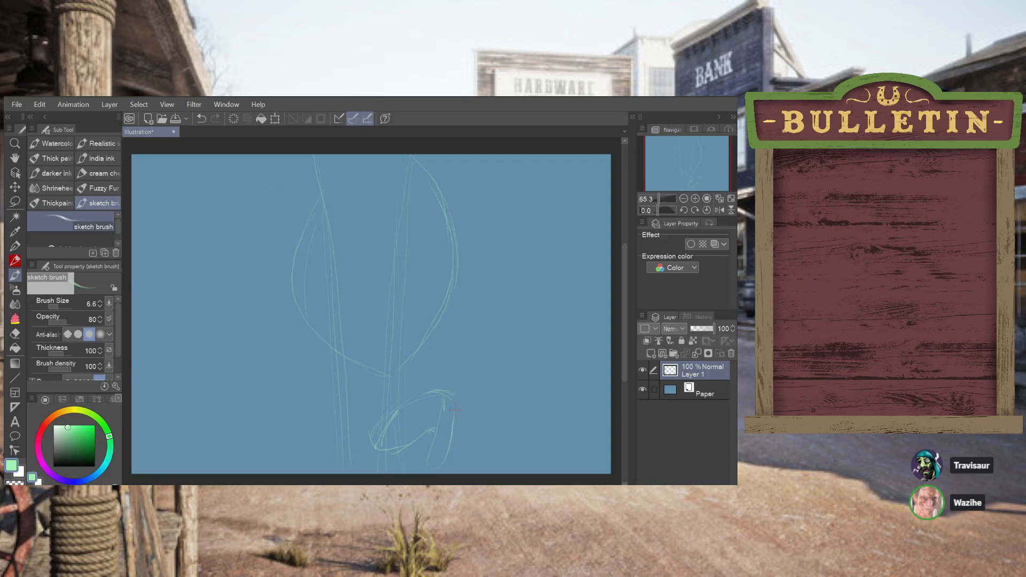
{"action": "key", "text": "ctrl+z"}
{"action": "left_click_drag", "start_coordinate": [453, 426], "coordinate": [452, 395]}
{"action": "key", "text": "ctrl+z"}
Sketch a long form with a rounded end, rising diagonally up and right from the back of the small head
{"action": "left_click_drag", "start_coordinate": [451, 391], "coordinate": [489, 351]}
{"action": "key", "text": "ctrl+z"}
{"action": "left_click_drag", "start_coordinate": [450, 390], "coordinate": [503, 338]}
{"action": "key", "text": "ctrl+z"}
{"action": "mouse_move", "coordinate": [451, 390]}
{"action": "left_mouse_down"}
{"action": "mouse_move", "coordinate": [498, 329]}
{"action": "mouse_move", "coordinate": [515, 333]}
{"action": "mouse_move", "coordinate": [522, 358]}
{"action": "mouse_move", "coordinate": [521, 333]}
{"action": "mouse_move", "coordinate": [535, 354]}
{"action": "left_mouse_up"}
{"action": "key", "text": "ctrl+z"}
{"action": "key", "text": "ctrl+z"}
{"action": "left_click_drag", "start_coordinate": [478, 368], "coordinate": [458, 396]}
{"action": "key", "text": "ctrl+z"}
{"action": "left_click_drag", "start_coordinate": [479, 351], "coordinate": [471, 357]}
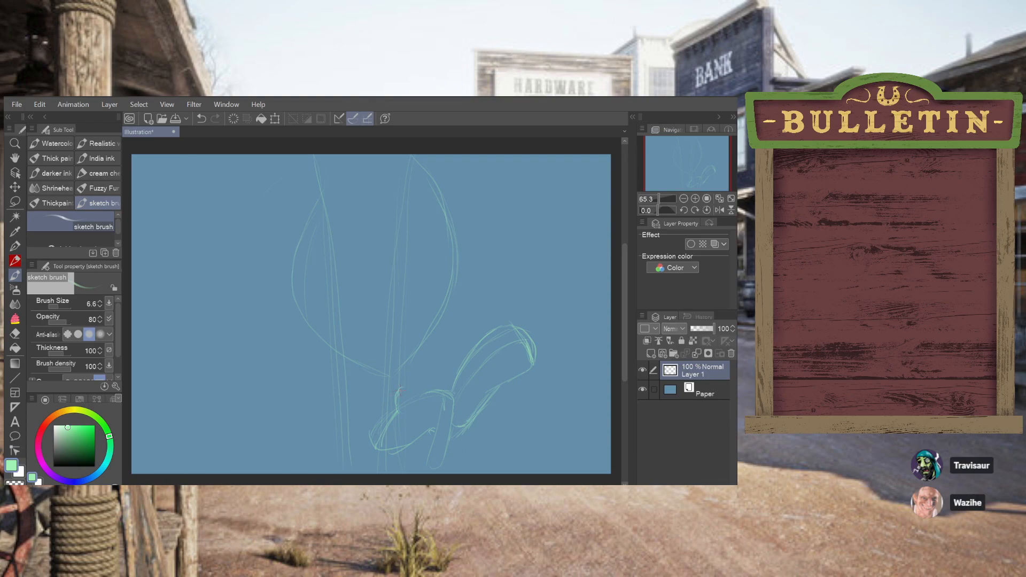
Sketch pointed horns on the small head's snout and a curved brow ridge behind them
{"action": "key", "text": "ctrl+z"}
{"action": "left_click_drag", "start_coordinate": [388, 407], "coordinate": [390, 411]}
{"action": "key", "text": "ctrl+z"}
{"action": "key", "text": "ctrl+z"}
{"action": "left_click_drag", "start_coordinate": [390, 411], "coordinate": [385, 396]}
{"action": "key", "text": "ctrl+z"}
{"action": "left_click_drag", "start_coordinate": [394, 413], "coordinate": [386, 417]}
{"action": "left_click_drag", "start_coordinate": [395, 420], "coordinate": [417, 404]}
{"action": "left_click_drag", "start_coordinate": [420, 413], "coordinate": [403, 423]}
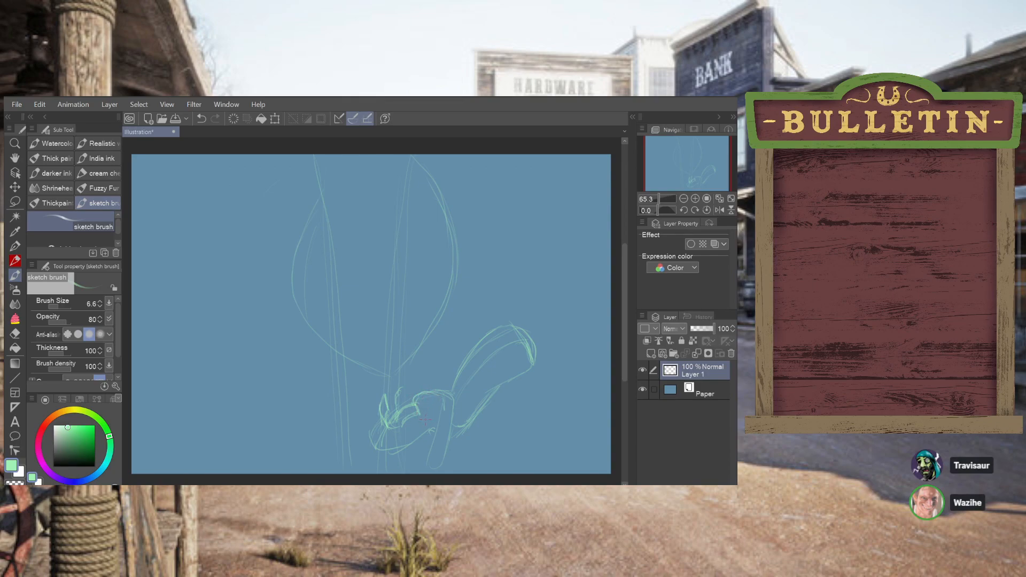
Add the eye, mouth line and snout details to the horned head
{"action": "key", "text": "ctrl+z"}
{"action": "left_click_drag", "start_coordinate": [426, 420], "coordinate": [437, 414]}
{"action": "key", "text": "ctrl+z"}
{"action": "left_click_drag", "start_coordinate": [380, 439], "coordinate": [388, 434]}
{"action": "key", "text": "ctrl+z"}
{"action": "left_click_drag", "start_coordinate": [380, 429], "coordinate": [375, 434]}
{"action": "key", "text": "ctrl+z"}
Refine the narrow drooping shape at the back of the horned head and round off its lower end
{"action": "left_click_drag", "start_coordinate": [438, 466], "coordinate": [439, 454]}
{"action": "key", "text": "ctrl+z"}
{"action": "key", "text": "ctrl+z"}
{"action": "mouse_move", "coordinate": [448, 449]}
{"action": "left_mouse_down"}
{"action": "mouse_move", "coordinate": [436, 463]}
{"action": "mouse_move", "coordinate": [452, 411]}
{"action": "left_mouse_up"}
{"action": "key", "text": "ctrl+z"}
Sketch a rounded form behind the horned head and a body line curving down to the canvas's lower edge
{"action": "key", "text": "ctrl+z"}
{"action": "key", "text": "ctrl+z"}
{"action": "key", "text": "ctrl+z"}
{"action": "key", "text": "ctrl"}
{"action": "key", "text": "ctrl+z"}
{"action": "mouse_move", "coordinate": [438, 468]}
{"action": "left_mouse_down"}
{"action": "mouse_move", "coordinate": [429, 452]}
{"action": "mouse_move", "coordinate": [454, 460]}
{"action": "mouse_move", "coordinate": [467, 449]}
{"action": "left_mouse_up"}
{"action": "key", "text": "ctrl+z"}
{"action": "key", "text": "ctrl+z"}
{"action": "key", "text": "ctrl+z"}
{"action": "key", "text": "ctrl+z"}
{"action": "key", "text": "ctrl+z"}
{"action": "left_click_drag", "start_coordinate": [450, 456], "coordinate": [457, 458]}
{"action": "mouse_move", "coordinate": [468, 441]}
{"action": "left_mouse_down"}
{"action": "mouse_move", "coordinate": [460, 459]}
{"action": "mouse_move", "coordinate": [478, 454]}
{"action": "mouse_move", "coordinate": [482, 473]}
{"action": "left_mouse_up"}
{"action": "key", "text": "ctrl+z"}
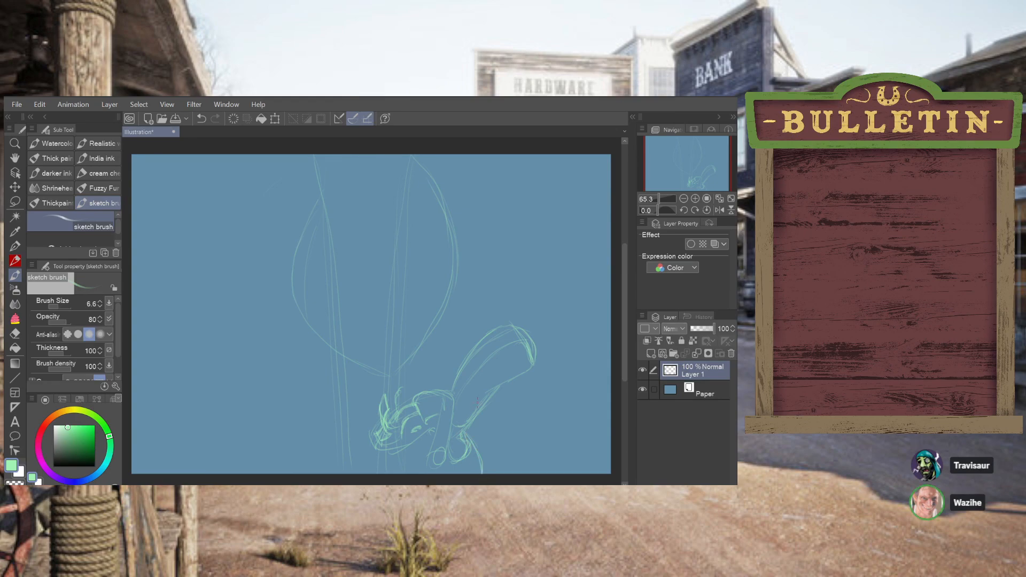
Add light surface marks and small ovals to the long diagonal form, and sketch the neck line below the horned head's chin
{"action": "key", "text": "ctrl+z"}
{"action": "left_click_drag", "start_coordinate": [521, 356], "coordinate": [517, 357]}
{"action": "key", "text": "ctrl+z"}
{"action": "left_click_drag", "start_coordinate": [523, 335], "coordinate": [531, 363]}
{"action": "key", "text": "ctrl+z"}
{"action": "left_click_drag", "start_coordinate": [462, 411], "coordinate": [502, 379]}
{"action": "key", "text": "ctrl+z"}
{"action": "left_click_drag", "start_coordinate": [377, 452], "coordinate": [380, 474]}
{"action": "key", "text": "ctrl+z"}
Rough in small circles along the lower-left edge of the large rounded outline
{"action": "key", "text": "ctrl+z"}
{"action": "left_click_drag", "start_coordinate": [331, 375], "coordinate": [345, 378]}
{"action": "key", "text": "ctrl+z"}
{"action": "key", "text": "ctrl+z"}
Redraw the middle circles so they form a row following the large outline's curve
{"action": "key", "text": "ctrl+z"}
{"action": "key", "text": "ctrl+z"}
{"action": "left_click_drag", "start_coordinate": [300, 356], "coordinate": [309, 363]}
{"action": "key", "text": "ctrl+z"}
Extend the row with larger circles toward the horned head
{"action": "key", "text": "ctrl+z"}
{"action": "left_click_drag", "start_coordinate": [292, 341], "coordinate": [326, 373]}
{"action": "key", "text": "ctrl+z"}
{"action": "key", "text": "ctrl+z"}
{"action": "key", "text": "ctrl+z"}
{"action": "left_click_drag", "start_coordinate": [298, 356], "coordinate": [311, 363]}
{"action": "key", "text": "ctrl+z"}
{"action": "key", "text": "ctrl+z"}
{"action": "mouse_move", "coordinate": [303, 362]}
{"action": "left_mouse_down"}
{"action": "mouse_move", "coordinate": [306, 349]}
{"action": "mouse_move", "coordinate": [312, 356]}
{"action": "left_mouse_up"}
{"action": "key", "text": "ctrl+z"}
{"action": "key", "text": "ctrl+z"}
{"action": "key", "text": "ctrl+z"}
{"action": "key", "text": "ctrl+z"}
{"action": "left_click_drag", "start_coordinate": [304, 345], "coordinate": [314, 357]}
{"action": "key", "text": "ctrl+z"}
{"action": "left_click_drag", "start_coordinate": [324, 371], "coordinate": [341, 367]}
{"action": "key", "text": "ctrl+z"}
{"action": "left_click_drag", "start_coordinate": [362, 379], "coordinate": [351, 398]}
{"action": "key", "text": "ctrl+z"}
{"action": "mouse_move", "coordinate": [328, 374]}
{"action": "left_mouse_down"}
{"action": "mouse_move", "coordinate": [342, 370]}
{"action": "mouse_move", "coordinate": [331, 375]}
{"action": "left_mouse_up"}
{"action": "key", "text": "ctrl+z"}
{"action": "key", "text": "ctrl+z"}
Add the small circle at the row's upper end and reinforce the left edge of the large rounded outline
{"action": "left_click_drag", "start_coordinate": [290, 330], "coordinate": [298, 329]}
{"action": "key", "text": "ctrl+z"}
{"action": "key", "text": "ctrl+z"}
{"action": "left_click_drag", "start_coordinate": [294, 305], "coordinate": [301, 326]}
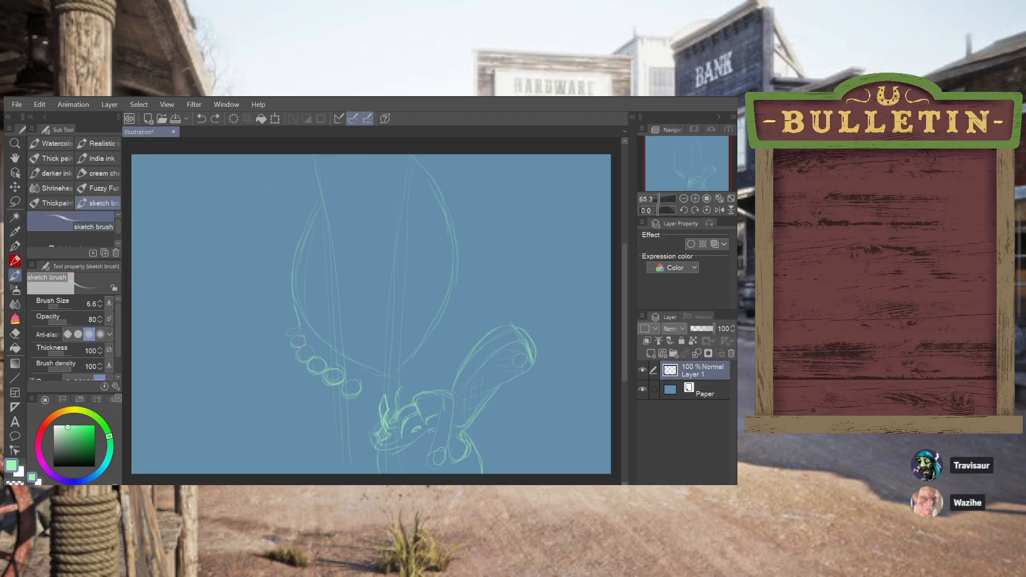
Draw smaller inner rings inside the circles of the row
{"action": "key", "text": "ctrl+z"}
{"action": "left_click_drag", "start_coordinate": [307, 348], "coordinate": [311, 360]}
{"action": "key", "text": "ctrl+z"}
{"action": "key", "text": "ctrl+z"}
{"action": "left_click_drag", "start_coordinate": [296, 351], "coordinate": [295, 338]}
{"action": "key", "text": "ctrl+z"}
{"action": "left_click_drag", "start_coordinate": [341, 382], "coordinate": [346, 382]}
{"action": "key", "text": "ctrl+z"}
{"action": "key", "text": "ctrl+y"}
Sketch tube-like shapes hanging down from the ringed circles, shortening toward the row's upper end
{"action": "left_click_drag", "start_coordinate": [346, 429], "coordinate": [363, 426]}
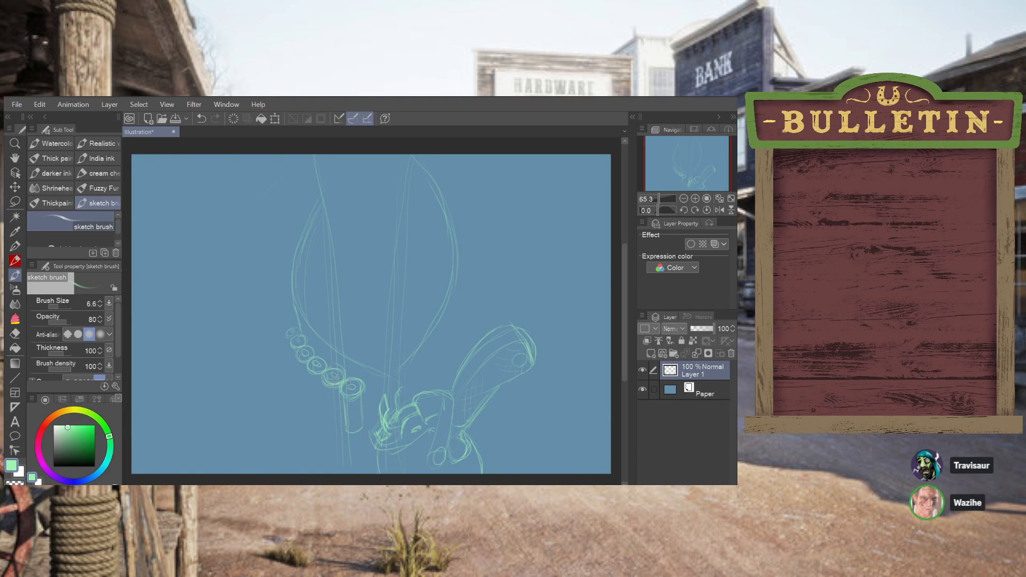
{"action": "key", "text": "ctrl+z"}
{"action": "key", "text": "ctrl+z"}
{"action": "left_click_drag", "start_coordinate": [326, 389], "coordinate": [328, 413]}
{"action": "left_click_drag", "start_coordinate": [309, 375], "coordinate": [313, 401]}
{"action": "key", "text": "ctrl+z"}
{"action": "key", "text": "ctrl+z"}
{"action": "left_click_drag", "start_coordinate": [300, 363], "coordinate": [303, 381]}
{"action": "key", "text": "ctrl+z"}
{"action": "key", "text": "ctrl+y"}
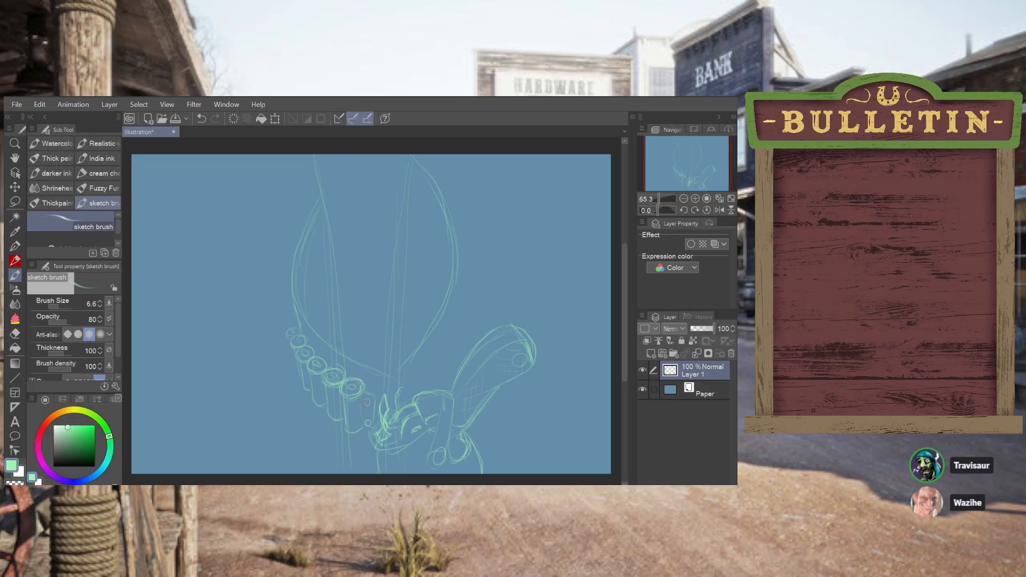
Redraw the lengthwise lines of the tube nearest the horned head
{"action": "key", "text": "ctrl+z"}
{"action": "left_click_drag", "start_coordinate": [345, 392], "coordinate": [352, 457]}
{"action": "key", "text": "ctrl+z"}
{"action": "left_click_drag", "start_coordinate": [346, 398], "coordinate": [353, 442]}
{"action": "key", "text": "ctrl+z"}
{"action": "left_click_drag", "start_coordinate": [347, 400], "coordinate": [357, 444]}
{"action": "key", "text": "ctrl+z"}
Sketch a pointed, claw-like tip beneath the tube nearest the horned head
{"action": "key", "text": "ctrl+z"}
{"action": "key", "text": "ctrl+z"}
{"action": "key", "text": "ctrl+z"}
{"action": "key", "text": "ctrl+z"}
{"action": "left_click_drag", "start_coordinate": [357, 444], "coordinate": [361, 450]}
{"action": "key", "text": "ctrl+z"}
{"action": "left_click_drag", "start_coordinate": [361, 462], "coordinate": [365, 429]}
Sketch a jagged point under the second-largest tube and rework the lower ends of its smaller neighbours
{"action": "key", "text": "ctrl+z"}
{"action": "left_click_drag", "start_coordinate": [366, 445], "coordinate": [362, 462]}
{"action": "key", "text": "ctrl+z"}
{"action": "left_click_drag", "start_coordinate": [351, 447], "coordinate": [351, 465]}
{"action": "key", "text": "ctrl+z"}
{"action": "key", "text": "ctrl+z"}
{"action": "left_click_drag", "start_coordinate": [348, 432], "coordinate": [357, 441]}
{"action": "key", "text": "ctrl+z"}
{"action": "left_click_drag", "start_coordinate": [348, 433], "coordinate": [360, 443]}
Refine the sharp points below the two largest tubes with short converging strokes
{"action": "key", "text": "ctrl+z"}
{"action": "left_click_drag", "start_coordinate": [338, 437], "coordinate": [344, 426]}
{"action": "key", "text": "ctrl+z"}
{"action": "left_click_drag", "start_coordinate": [330, 423], "coordinate": [336, 432]}
{"action": "key", "text": "ctrl+z"}
{"action": "left_click_drag", "start_coordinate": [322, 417], "coordinate": [330, 411]}
{"action": "key", "text": "ctrl+z"}
{"action": "left_click_drag", "start_coordinate": [309, 399], "coordinate": [315, 401]}
{"action": "key", "text": "ctrl+z"}
{"action": "left_click_drag", "start_coordinate": [362, 452], "coordinate": [365, 468]}
{"action": "key", "text": "ctrl+z"}
{"action": "left_click_drag", "start_coordinate": [351, 448], "coordinate": [352, 443]}
{"action": "key", "text": "ctrl+z"}
{"action": "left_click_drag", "start_coordinate": [352, 456], "coordinate": [363, 467]}
{"action": "key", "text": "ctrl+z"}
{"action": "left_click_drag", "start_coordinate": [361, 469], "coordinate": [361, 468]}
{"action": "key", "text": "ctrl+z"}
{"action": "left_click_drag", "start_coordinate": [364, 472], "coordinate": [366, 453]}
{"action": "key", "text": "ctrl+z"}
{"action": "key", "text": "ctrl+z"}
{"action": "left_click_drag", "start_coordinate": [334, 424], "coordinate": [337, 427]}
{"action": "key", "text": "ctrl+z"}
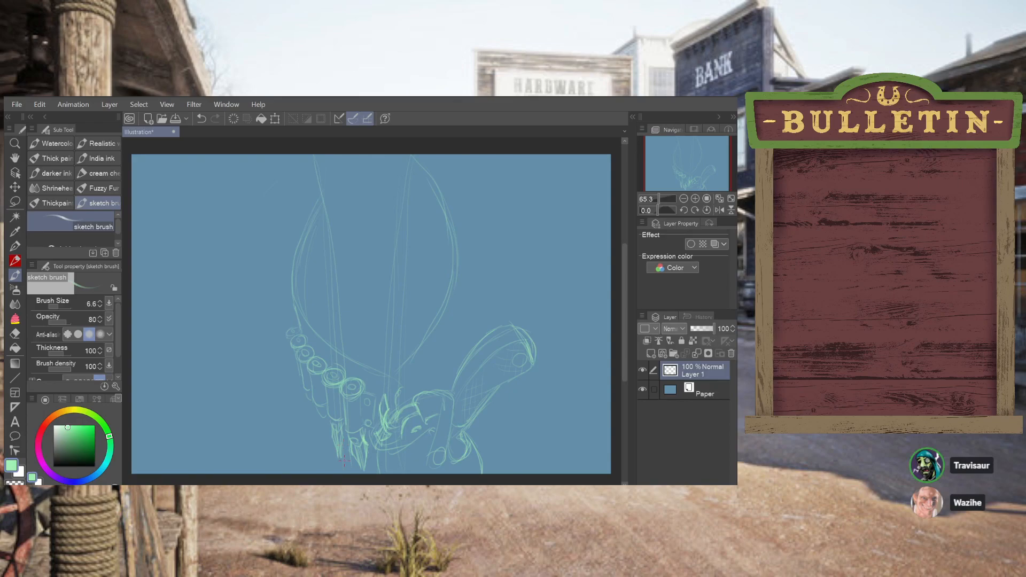
Clean up the pointed tips with the Hard eraser at size 7.9 and return to the sketch brush
{"action": "left_click", "coordinate": [15, 332]}
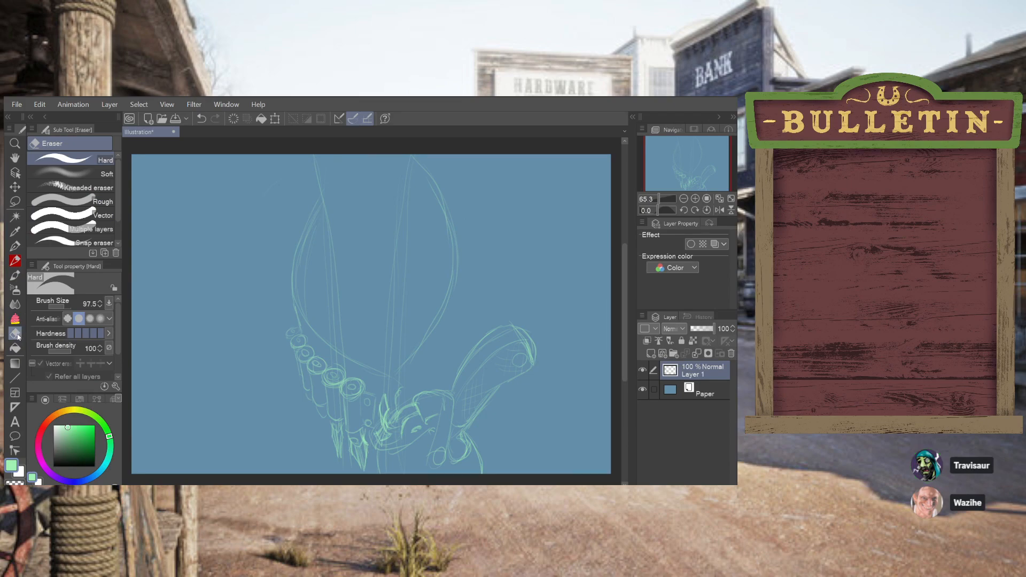
{"action": "left_click_drag", "start_coordinate": [63, 307], "coordinate": [59, 305]}
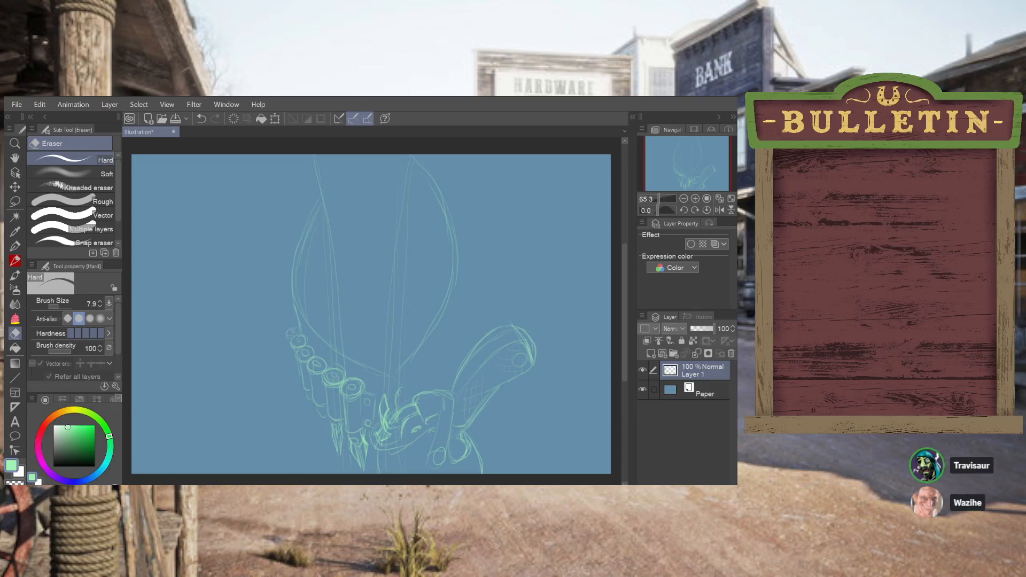
{"action": "left_click", "coordinate": [15, 275]}
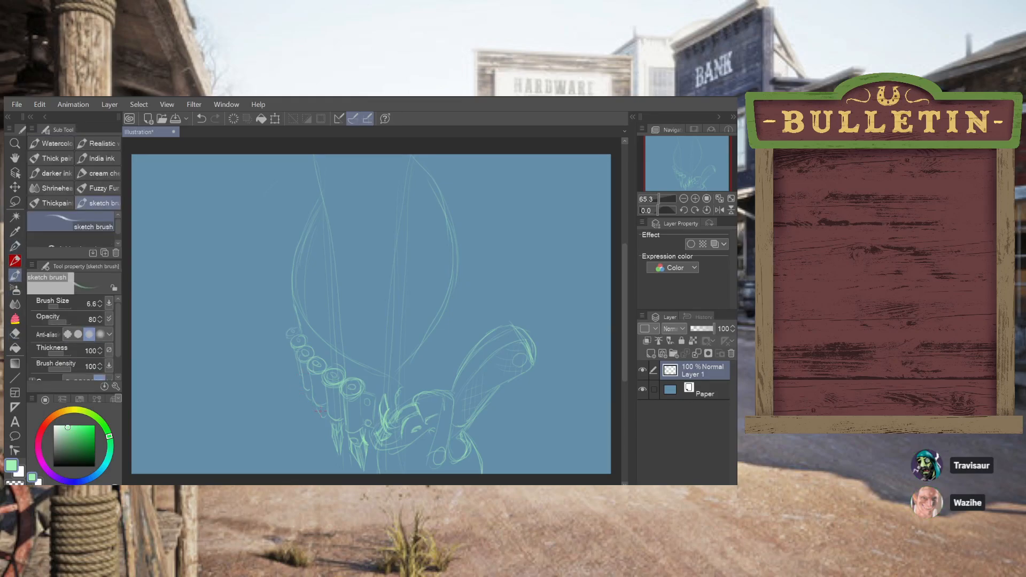
Rework the short lines closing the lower end of the third-largest tube
{"action": "key", "text": "ctrl+z"}
{"action": "mouse_move", "coordinate": [320, 410]}
{"action": "left_mouse_down"}
{"action": "mouse_move", "coordinate": [322, 438]}
{"action": "mouse_move", "coordinate": [322, 414]}
{"action": "left_mouse_up"}
{"action": "key", "text": "ctrl+z"}
{"action": "key", "text": "ctrl+z"}
{"action": "left_click_drag", "start_coordinate": [320, 411], "coordinate": [322, 413]}
Sketch a pointed, jagged tip hanging below the third-largest tube
{"action": "key", "text": "ctrl+z"}
{"action": "left_click_drag", "start_coordinate": [325, 419], "coordinate": [327, 431]}
{"action": "key", "text": "ctrl+z"}
{"action": "key", "text": "ctrl+z"}
{"action": "left_click_drag", "start_coordinate": [326, 422], "coordinate": [328, 435]}
{"action": "key", "text": "ctrl+z"}
{"action": "left_click_drag", "start_coordinate": [324, 421], "coordinate": [327, 438]}
{"action": "key", "text": "ctrl+z"}
{"action": "key", "text": "ctrl+z"}
{"action": "left_click_drag", "start_coordinate": [320, 418], "coordinate": [322, 422]}
{"action": "key", "text": "ctrl+z"}
{"action": "left_click_drag", "start_coordinate": [319, 417], "coordinate": [323, 425]}
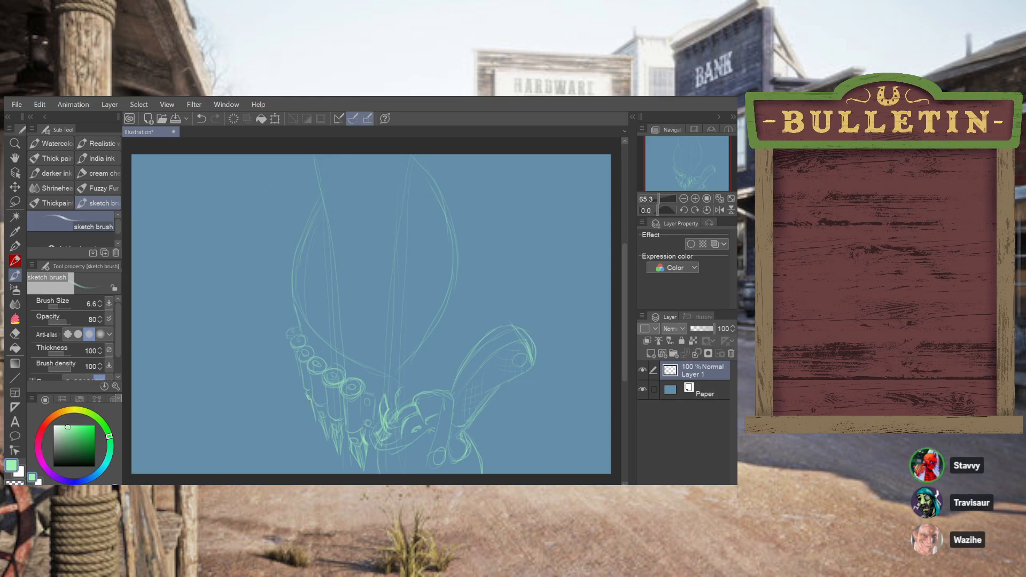
Add small pointed strokes at the lower end of the next smaller tube up the row
{"action": "key", "text": "ctrl+z"}
{"action": "key", "text": "ctrl+y"}
{"action": "key", "text": "ctrl+z"}
{"action": "key", "text": "ctrl+y"}
{"action": "key", "text": "ctrl+z"}
{"action": "left_click_drag", "start_coordinate": [303, 390], "coordinate": [307, 396]}
{"action": "key", "text": "ctrl+z"}
Extend the upper end of the row with another small rounded ring beside the large rounded outline
{"action": "left_click_drag", "start_coordinate": [291, 325], "coordinate": [299, 322]}
{"action": "key", "text": "ctrl+z"}
{"action": "key", "text": "ctrl+z"}
{"action": "left_click_drag", "start_coordinate": [301, 329], "coordinate": [299, 330]}
{"action": "key", "text": "ctrl+z"}
{"action": "left_click_drag", "start_coordinate": [293, 323], "coordinate": [297, 317]}
{"action": "key", "text": "ctrl+z"}
{"action": "key", "text": "ctrl+z"}
{"action": "key", "text": "ctrl+z"}
{"action": "key", "text": "ctrl+z"}
{"action": "left_click_drag", "start_coordinate": [298, 321], "coordinate": [300, 322]}
{"action": "key", "text": "ctrl+z"}
{"action": "key", "text": "ctrl+z"}
{"action": "key", "text": "ctrl+z"}
{"action": "left_click_drag", "start_coordinate": [289, 323], "coordinate": [297, 319]}
Sketch a long curved line outside the right edge of the large rounded form, down toward the raised limb
{"action": "mouse_move", "coordinate": [482, 317]}
{"action": "left_mouse_down"}
{"action": "mouse_move", "coordinate": [488, 246]}
{"action": "mouse_move", "coordinate": [462, 164]}
{"action": "mouse_move", "coordinate": [475, 303]}
{"action": "mouse_move", "coordinate": [465, 343]}
{"action": "mouse_move", "coordinate": [474, 300]}
{"action": "left_mouse_up"}
{"action": "key", "text": "ctrl+z"}
{"action": "key", "text": "ctrl+z"}
{"action": "left_click_drag", "start_coordinate": [475, 265], "coordinate": [479, 315]}
{"action": "key", "text": "ctrl+z"}
{"action": "left_click_drag", "start_coordinate": [470, 334], "coordinate": [473, 262]}
Add a new layer above the sketch, test the G-pen, and set the drawing colour to dark navy
{"action": "left_click", "coordinate": [651, 353]}
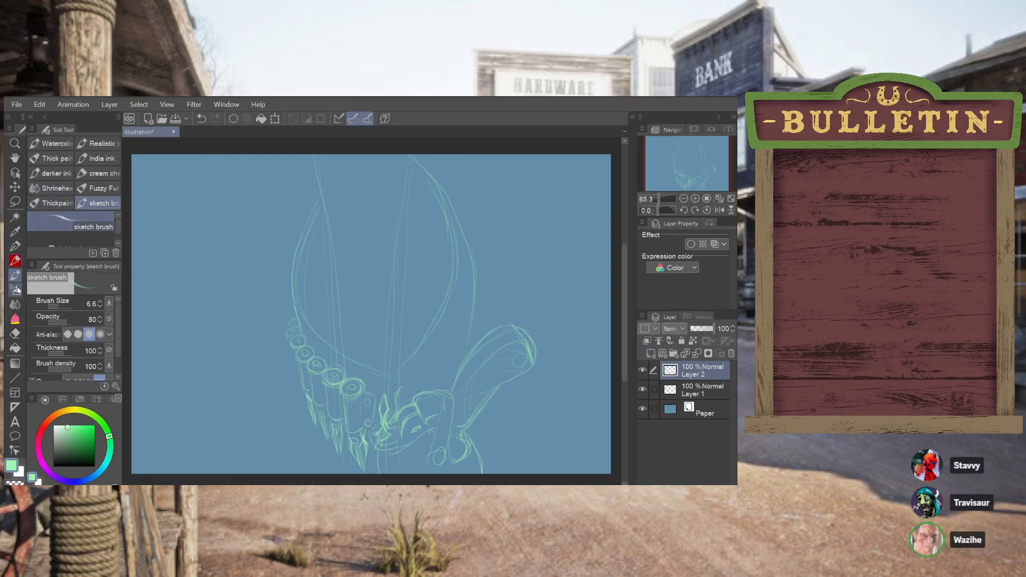
{"action": "left_click", "coordinate": [17, 246]}
{"action": "left_click_drag", "start_coordinate": [220, 277], "coordinate": [233, 316]}
{"action": "key", "text": "ctrl+z"}
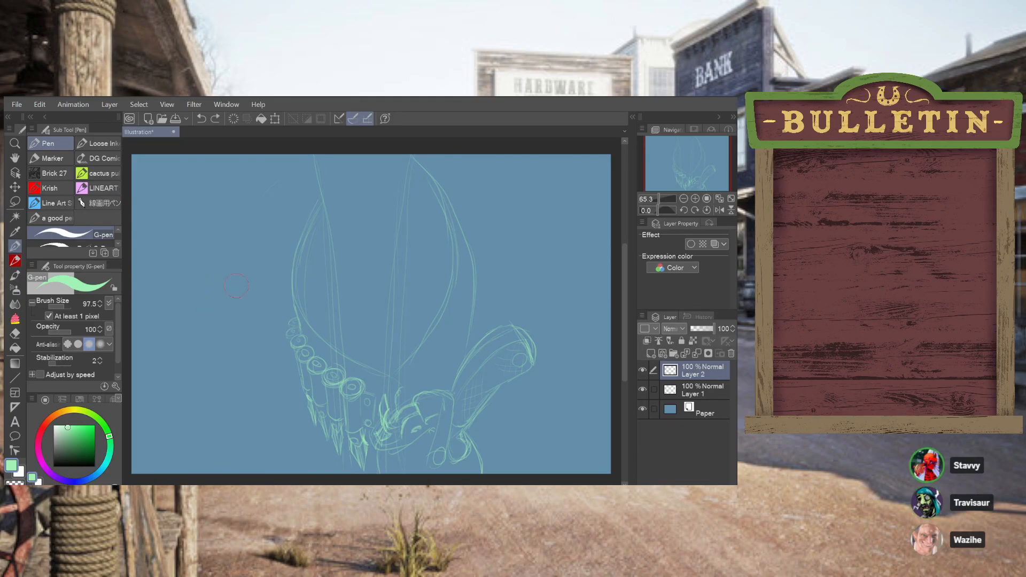
{"action": "left_click", "coordinate": [56, 459]}
{"action": "left_click", "coordinate": [15, 261]}
{"action": "left_click", "coordinate": [15, 246]}
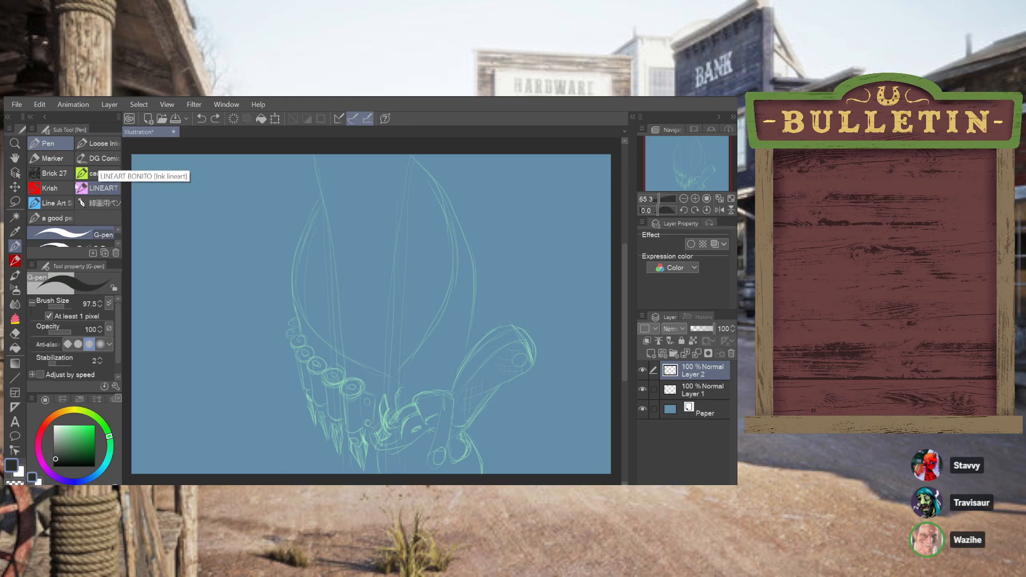
Test alternative pens with trial strokes and select the LINEART BONITO pen at size 3.0
{"action": "left_click", "coordinate": [61, 189]}
{"action": "left_click", "coordinate": [61, 206]}
{"action": "mouse_move", "coordinate": [196, 262]}
{"action": "left_mouse_down"}
{"action": "mouse_move", "coordinate": [209, 285]}
{"action": "mouse_move", "coordinate": [218, 272]}
{"action": "mouse_move", "coordinate": [241, 308]}
{"action": "left_mouse_up"}
{"action": "key", "text": "ctrl+z"}
{"action": "left_click", "coordinate": [54, 218]}
{"action": "key", "text": "ctrl+z"}
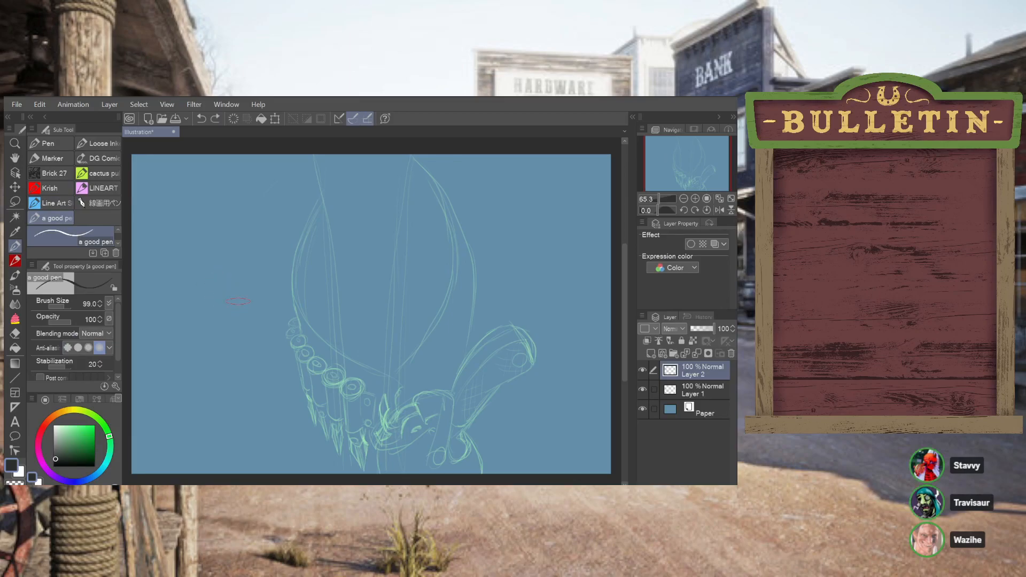
{"action": "left_click", "coordinate": [99, 187]}
{"action": "left_click_drag", "start_coordinate": [194, 267], "coordinate": [195, 321]}
{"action": "key", "text": "ctrl+z"}
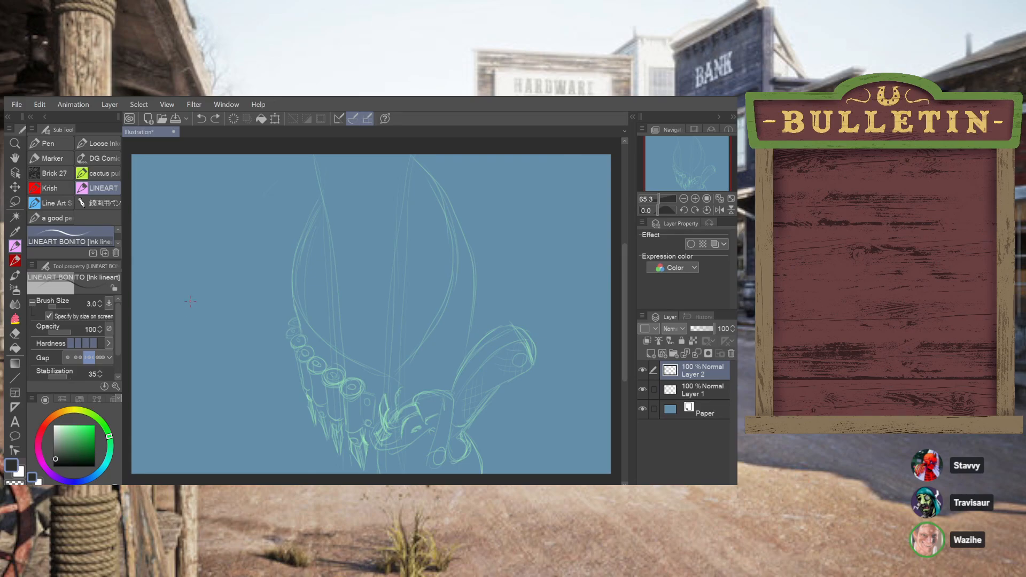
Draw a small dark horned shape in the empty area left of the sketch, with a central curve and right horn
{"action": "mouse_move", "coordinate": [196, 287]}
{"action": "left_mouse_down"}
{"action": "mouse_move", "coordinate": [193, 311]}
{"action": "mouse_move", "coordinate": [211, 289]}
{"action": "left_mouse_up"}
{"action": "key", "text": "ctrl+z"}
{"action": "key", "text": "ctrl+z"}
{"action": "mouse_move", "coordinate": [196, 277]}
{"action": "left_mouse_down"}
{"action": "mouse_move", "coordinate": [205, 314]}
{"action": "mouse_move", "coordinate": [213, 291]}
{"action": "left_mouse_up"}
{"action": "key", "text": "ctrl+z"}
{"action": "left_click_drag", "start_coordinate": [217, 284], "coordinate": [215, 297]}
{"action": "key", "text": "ctrl+z"}
{"action": "key", "text": "ctrl+z"}
{"action": "key", "text": "ctrl+z"}
{"action": "mouse_move", "coordinate": [216, 294]}
{"action": "left_mouse_down"}
{"action": "mouse_move", "coordinate": [246, 263]}
{"action": "mouse_move", "coordinate": [215, 295]}
{"action": "mouse_move", "coordinate": [248, 273]}
{"action": "mouse_move", "coordinate": [252, 249]}
{"action": "mouse_move", "coordinate": [228, 299]}
{"action": "left_mouse_up"}
{"action": "key", "text": "ctrl+z"}
{"action": "key", "text": "ctrl+z"}
{"action": "left_click_drag", "start_coordinate": [191, 291], "coordinate": [177, 284]}
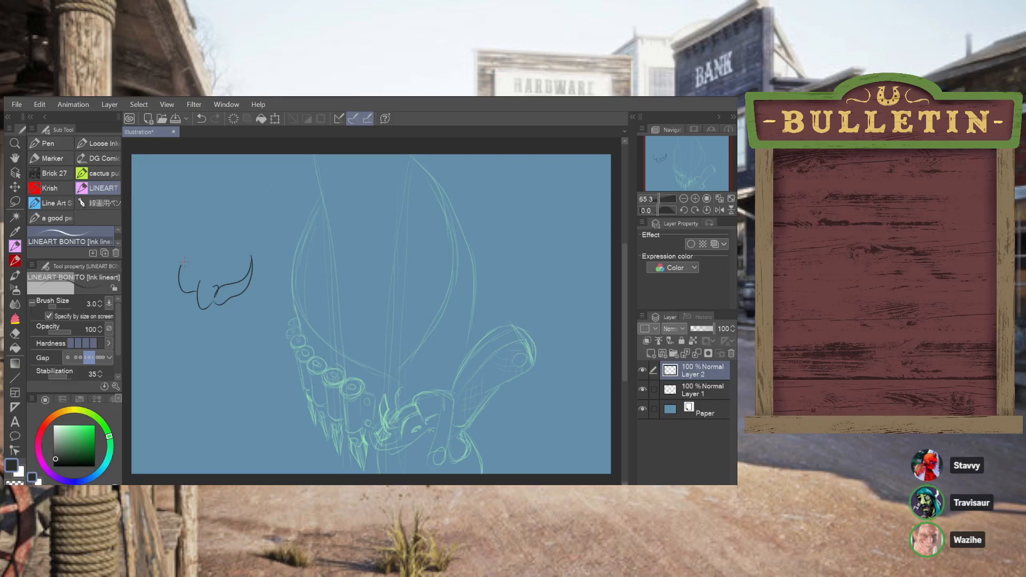
Draw the outer curve of the left horn and carry it under the centre of the small horned shape
{"action": "key", "text": "ctrl+z"}
{"action": "left_click_drag", "start_coordinate": [177, 273], "coordinate": [194, 296]}
{"action": "key", "text": "ctrl+z"}
{"action": "left_click_drag", "start_coordinate": [211, 303], "coordinate": [208, 300]}
{"action": "key", "text": "ctrl+z"}
{"action": "mouse_move", "coordinate": [180, 266]}
{"action": "left_mouse_down"}
{"action": "mouse_move", "coordinate": [175, 287]}
{"action": "mouse_move", "coordinate": [191, 302]}
{"action": "left_mouse_up"}
{"action": "key", "text": "ctrl+z"}
{"action": "mouse_move", "coordinate": [181, 264]}
{"action": "left_mouse_down"}
{"action": "mouse_move", "coordinate": [178, 295]}
{"action": "mouse_move", "coordinate": [192, 312]}
{"action": "left_mouse_up"}
{"action": "key", "text": "ctrl+z"}
{"action": "mouse_move", "coordinate": [175, 290]}
{"action": "left_mouse_down"}
{"action": "mouse_move", "coordinate": [192, 314]}
{"action": "mouse_move", "coordinate": [208, 304]}
{"action": "left_mouse_up"}
Erase the right horn of the small dark drawing with the Hard eraser at size 49.8
{"action": "left_click", "coordinate": [15, 333]}
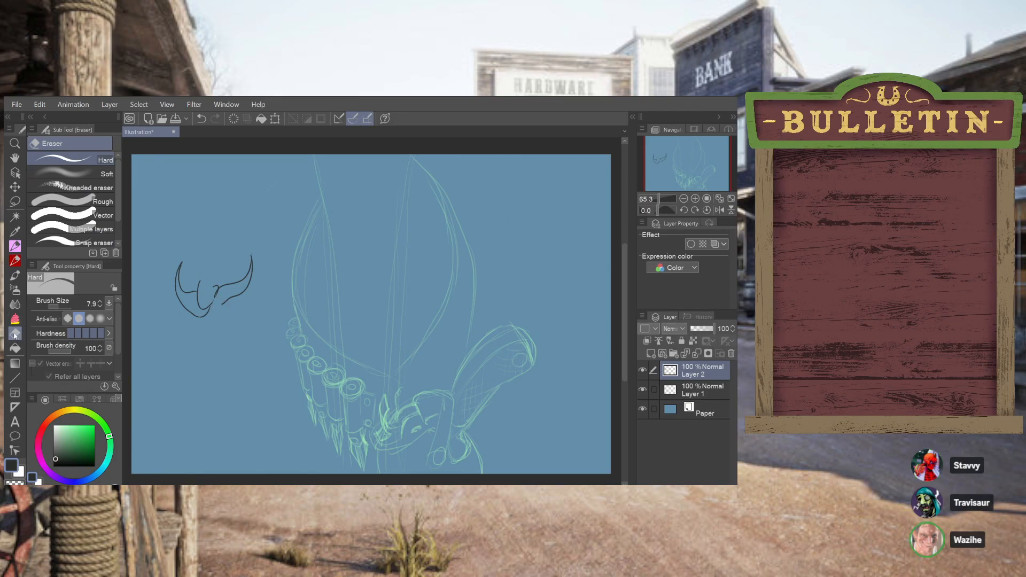
{"action": "left_click_drag", "start_coordinate": [57, 308], "coordinate": [65, 302]}
{"action": "mouse_move", "coordinate": [225, 307]}
{"action": "left_mouse_down"}
{"action": "mouse_move", "coordinate": [247, 288]}
{"action": "mouse_move", "coordinate": [255, 255]}
{"action": "left_mouse_up"}
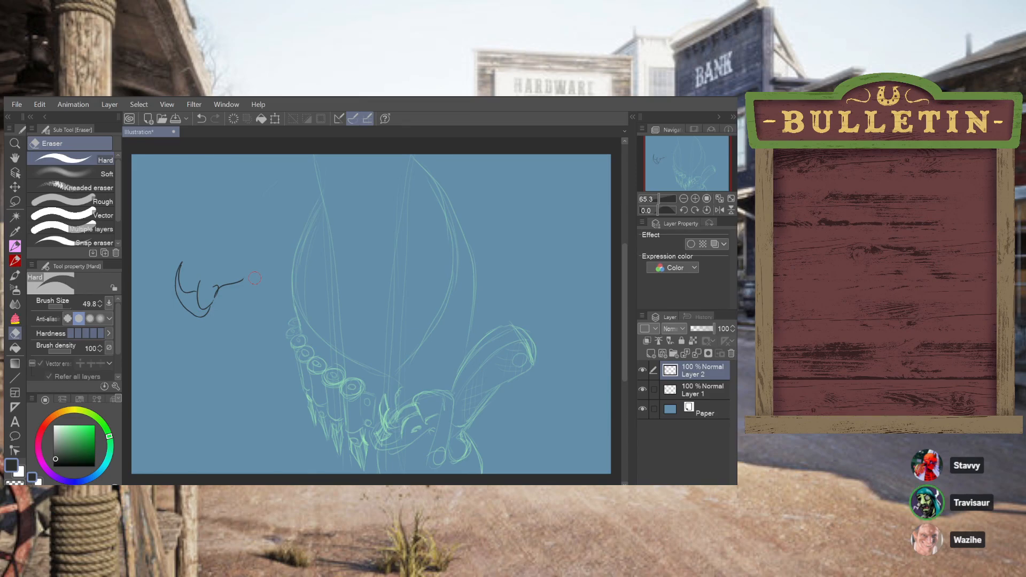
{"action": "left_click_drag", "start_coordinate": [222, 292], "coordinate": [227, 276]}
Redraw the right horn with the LINEART BONITO pen, curving from its tip down to the central form
{"action": "left_click", "coordinate": [18, 247]}
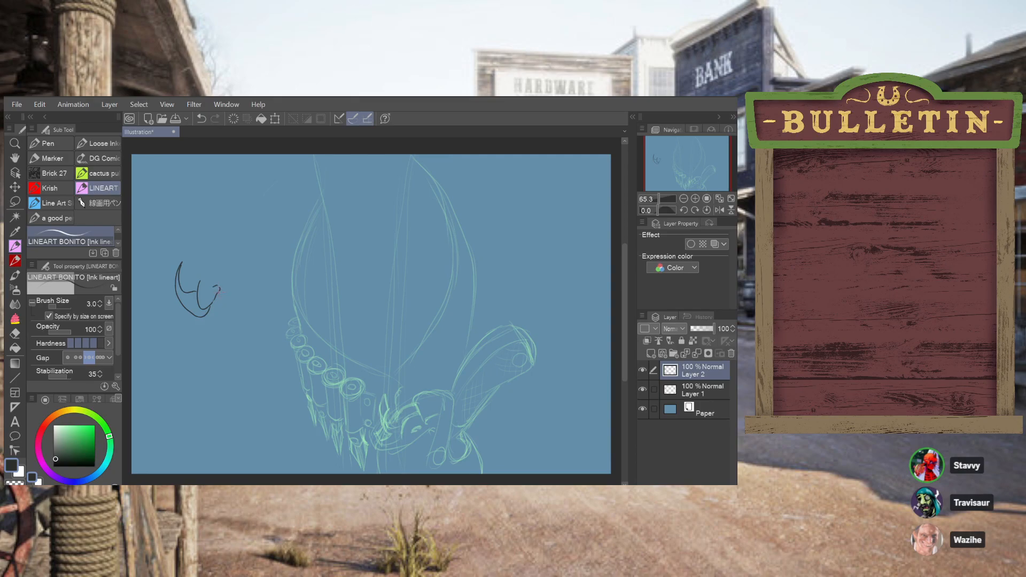
{"action": "left_click_drag", "start_coordinate": [227, 288], "coordinate": [245, 275]}
{"action": "key", "text": "ctrl+z"}
{"action": "mouse_move", "coordinate": [233, 260]}
{"action": "left_mouse_down"}
{"action": "mouse_move", "coordinate": [243, 272]}
{"action": "mouse_move", "coordinate": [237, 298]}
{"action": "mouse_move", "coordinate": [211, 305]}
{"action": "left_mouse_up"}
{"action": "key", "text": "ctrl+z"}
Draw the inner edge of the left horn and a rounded dome between the two horns
{"action": "left_click_drag", "start_coordinate": [197, 286], "coordinate": [183, 287]}
{"action": "key", "text": "ctrl+z"}
{"action": "left_click_drag", "start_coordinate": [196, 282], "coordinate": [211, 275]}
{"action": "key", "text": "ctrl+z"}
{"action": "key", "text": "ctrl+z"}
{"action": "key", "text": "ctrl+z"}
{"action": "key", "text": "ctrl+z"}
{"action": "key", "text": "ctrl+z"}
Try a curved line beside the right horn and a wide arc above the small dark drawing
{"action": "left_click_drag", "start_coordinate": [185, 285], "coordinate": [187, 250]}
{"action": "key", "text": "ctrl+z"}
{"action": "left_click_drag", "start_coordinate": [245, 278], "coordinate": [255, 253]}
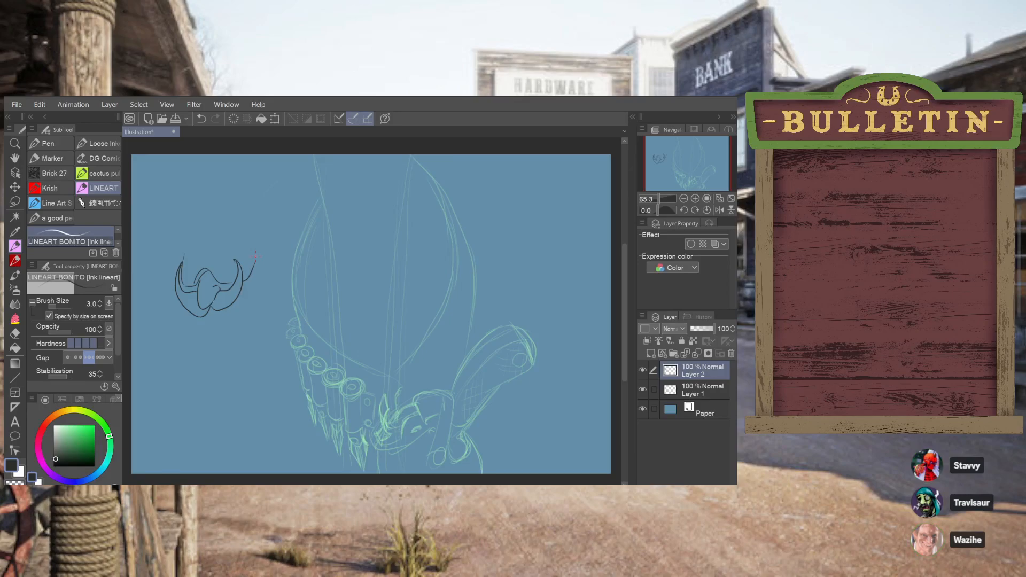
{"action": "key", "text": "ctrl+z"}
{"action": "left_click_drag", "start_coordinate": [248, 278], "coordinate": [250, 252]}
{"action": "mouse_move", "coordinate": [180, 251]}
{"action": "left_mouse_down"}
{"action": "mouse_move", "coordinate": [234, 237]}
{"action": "mouse_move", "coordinate": [269, 240]}
{"action": "left_mouse_up"}
{"action": "key", "text": "ctrl+z"}
{"action": "left_click_drag", "start_coordinate": [188, 247], "coordinate": [272, 243]}
{"action": "key", "text": "ctrl+z"}
{"action": "mouse_move", "coordinate": [186, 251]}
{"action": "left_mouse_down"}
{"action": "mouse_move", "coordinate": [185, 279]}
{"action": "mouse_move", "coordinate": [192, 245]}
{"action": "mouse_move", "coordinate": [182, 278]}
{"action": "mouse_move", "coordinate": [191, 248]}
{"action": "mouse_move", "coordinate": [256, 252]}
{"action": "left_mouse_up"}
{"action": "key", "text": "ctrl+z"}
Undo the recent strokes on the small dark drawing, including the rounded dome between the two horns
{"action": "key", "text": "ctrl+z"}
Try short curved strokes in the space above the two horns
{"action": "key", "text": "ctrl+z"}
{"action": "left_click_drag", "start_coordinate": [244, 278], "coordinate": [247, 259]}
{"action": "key", "text": "ctrl+z"}
{"action": "key", "text": "ctrl+z"}
{"action": "key", "text": "ctrl+z"}
{"action": "key", "text": "ctrl+z"}
{"action": "key", "text": "ctrl+z"}
{"action": "key", "text": "ctrl+z"}
{"action": "key", "text": "ctrl+z"}
{"action": "key", "text": "ctrl+z"}
{"action": "mouse_move", "coordinate": [161, 248]}
{"action": "left_mouse_down"}
{"action": "mouse_move", "coordinate": [157, 265]}
{"action": "mouse_move", "coordinate": [186, 240]}
{"action": "left_mouse_up"}
{"action": "key", "text": "ctrl+z"}
{"action": "left_click_drag", "start_coordinate": [187, 236], "coordinate": [215, 245]}
{"action": "key", "text": "ctrl+z"}
{"action": "mouse_move", "coordinate": [178, 235]}
{"action": "left_mouse_down"}
{"action": "mouse_move", "coordinate": [213, 252]}
{"action": "mouse_move", "coordinate": [211, 235]}
{"action": "mouse_move", "coordinate": [201, 246]}
{"action": "mouse_move", "coordinate": [208, 235]}
{"action": "left_mouse_up"}
{"action": "key", "text": "ctrl+z"}
{"action": "key", "text": "ctrl+z"}
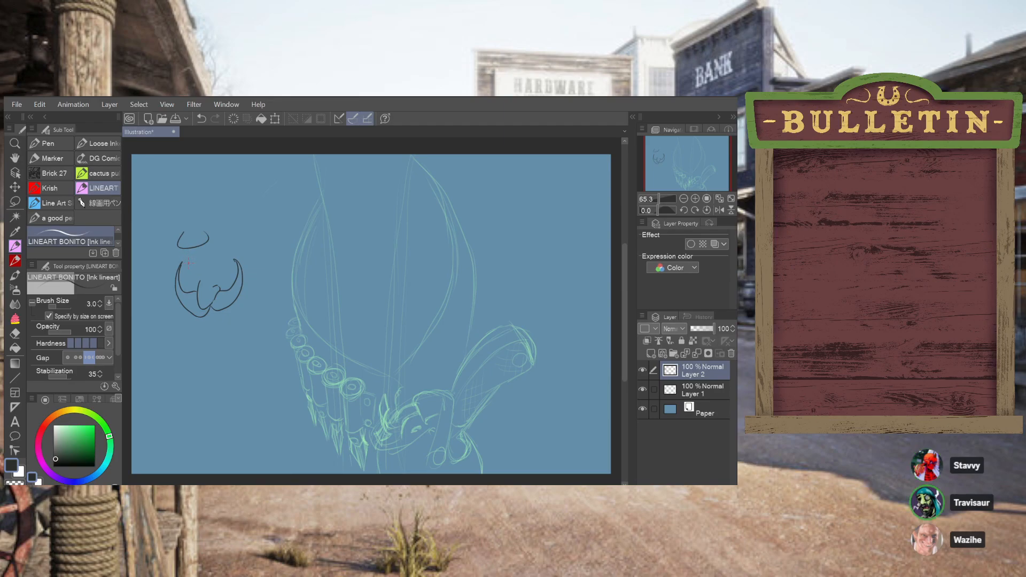
Draw a wide brim arc over the horned shape and enclose it with a face outline tapering to a narrow chin
{"action": "mouse_move", "coordinate": [161, 261]}
{"action": "left_mouse_down"}
{"action": "mouse_move", "coordinate": [222, 241]}
{"action": "mouse_move", "coordinate": [185, 249]}
{"action": "mouse_move", "coordinate": [269, 267]}
{"action": "left_mouse_up"}
{"action": "key", "text": "ctrl+z"}
{"action": "key", "text": "ctrl+z"}
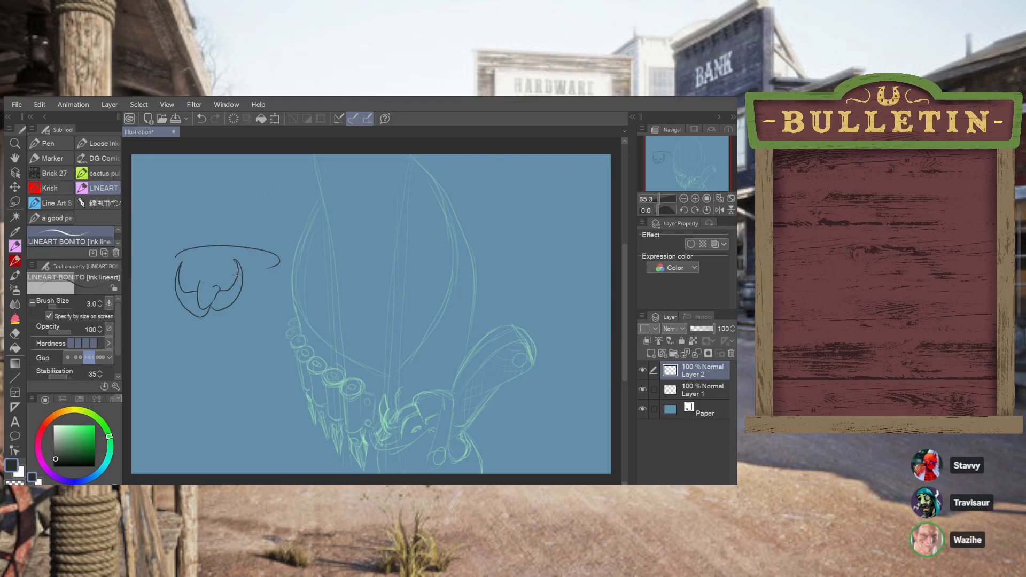
{"action": "left_click_drag", "start_coordinate": [178, 256], "coordinate": [169, 348]}
{"action": "key", "text": "ctrl+z"}
{"action": "mouse_move", "coordinate": [177, 255]}
{"action": "left_mouse_down"}
{"action": "mouse_move", "coordinate": [186, 342]}
{"action": "mouse_move", "coordinate": [182, 333]}
{"action": "mouse_move", "coordinate": [218, 361]}
{"action": "left_mouse_up"}
{"action": "left_click_drag", "start_coordinate": [178, 321], "coordinate": [191, 352]}
{"action": "mouse_move", "coordinate": [217, 354]}
{"action": "left_mouse_down"}
{"action": "mouse_move", "coordinate": [266, 334]}
{"action": "mouse_move", "coordinate": [277, 282]}
{"action": "left_mouse_up"}
{"action": "key", "text": "ctrl+z"}
{"action": "left_click_drag", "start_coordinate": [263, 335], "coordinate": [277, 284]}
Draw the hat's wide upturned brim, dipping above the face and sweeping out past its right side
{"action": "mouse_move", "coordinate": [167, 189]}
{"action": "left_mouse_down"}
{"action": "mouse_move", "coordinate": [159, 215]}
{"action": "mouse_move", "coordinate": [194, 226]}
{"action": "mouse_move", "coordinate": [196, 176]}
{"action": "mouse_move", "coordinate": [156, 200]}
{"action": "mouse_move", "coordinate": [180, 211]}
{"action": "mouse_move", "coordinate": [192, 170]}
{"action": "mouse_move", "coordinate": [214, 170]}
{"action": "mouse_move", "coordinate": [294, 215]}
{"action": "mouse_move", "coordinate": [276, 275]}
{"action": "left_mouse_up"}
{"action": "key", "text": "ctrl+z"}
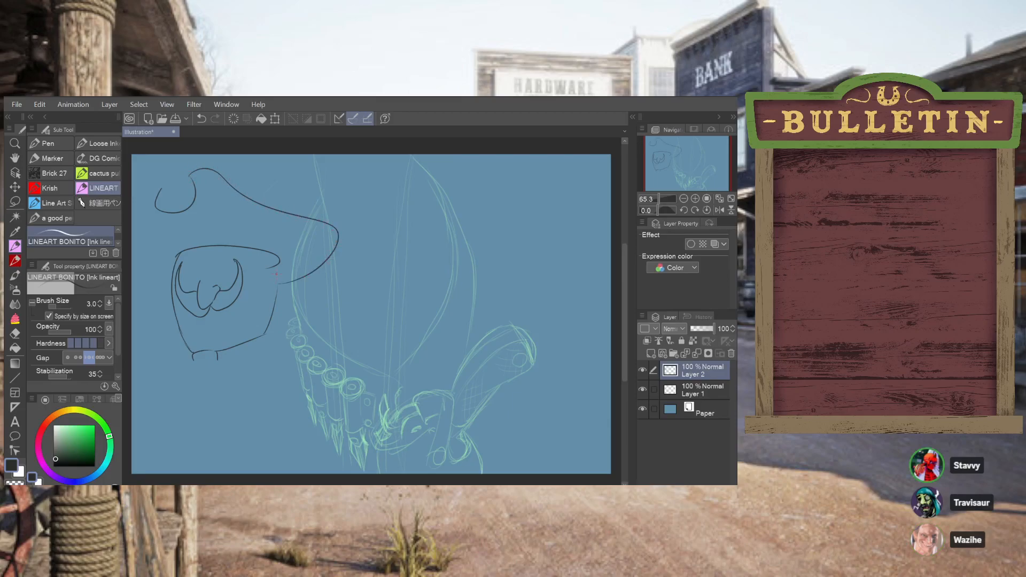
{"action": "mouse_move", "coordinate": [159, 186]}
{"action": "left_mouse_down"}
{"action": "mouse_move", "coordinate": [140, 224]}
{"action": "mouse_move", "coordinate": [138, 264]}
{"action": "left_mouse_up"}
{"action": "key", "text": "ctrl+z"}
{"action": "key", "text": "ctrl+z"}
{"action": "key", "text": "ctrl+z"}
{"action": "mouse_move", "coordinate": [156, 202]}
{"action": "left_mouse_down"}
{"action": "mouse_move", "coordinate": [165, 240]}
{"action": "mouse_move", "coordinate": [215, 187]}
{"action": "mouse_move", "coordinate": [320, 227]}
{"action": "mouse_move", "coordinate": [287, 256]}
{"action": "left_mouse_up"}
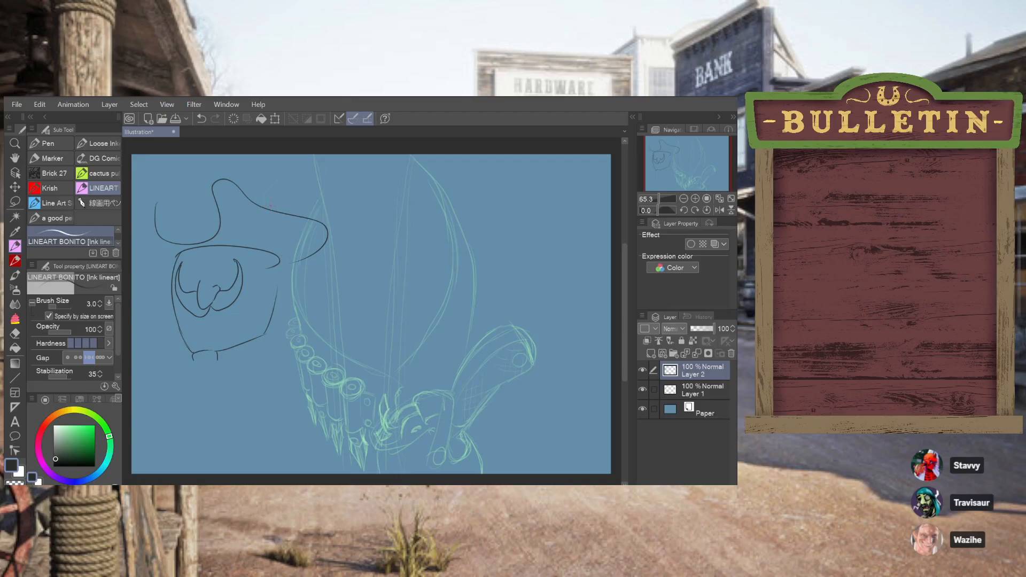
Draw the cowboy hat's peaked crown, with its left edge, pinched top and sloping right side
{"action": "mouse_move", "coordinate": [182, 237]}
{"action": "left_mouse_down"}
{"action": "mouse_move", "coordinate": [189, 196]}
{"action": "mouse_move", "coordinate": [212, 174]}
{"action": "left_mouse_up"}
{"action": "key", "text": "ctrl+z"}
{"action": "mouse_move", "coordinate": [179, 237]}
{"action": "left_mouse_down"}
{"action": "mouse_move", "coordinate": [201, 172]}
{"action": "mouse_move", "coordinate": [202, 191]}
{"action": "left_mouse_up"}
{"action": "left_click_drag", "start_coordinate": [230, 168], "coordinate": [286, 206]}
Draw the eyes and angled brows on either side of the nose, above the curled moustache
{"action": "left_click_drag", "start_coordinate": [218, 263], "coordinate": [222, 274]}
{"action": "key", "text": "ctrl+z"}
{"action": "left_click_drag", "start_coordinate": [212, 264], "coordinate": [235, 258]}
{"action": "key", "text": "ctrl+z"}
{"action": "left_click_drag", "start_coordinate": [199, 278], "coordinate": [214, 255]}
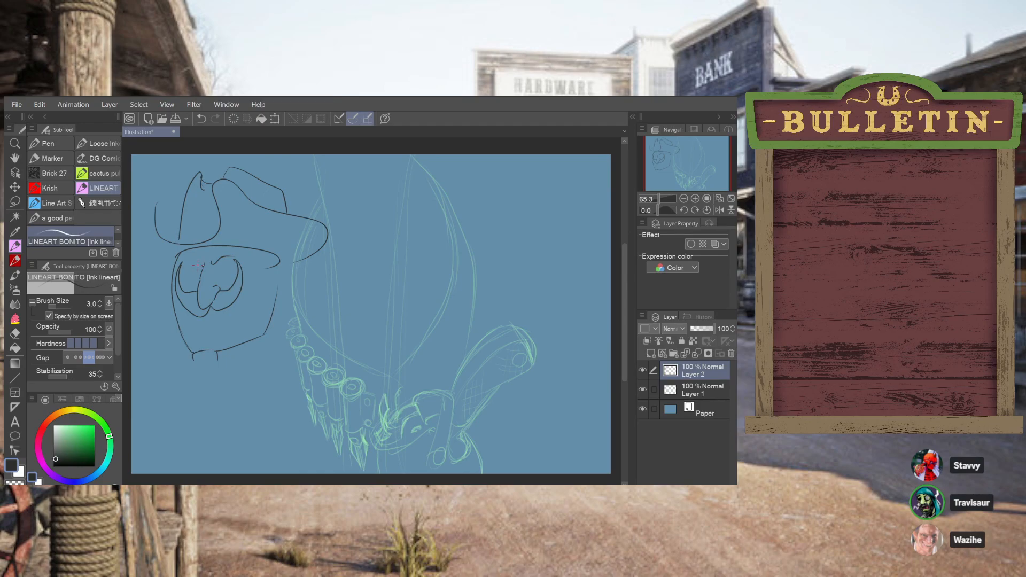
{"action": "left_click_drag", "start_coordinate": [202, 266], "coordinate": [192, 260]}
{"action": "key", "text": "ctrl+z"}
{"action": "key", "text": "ctrl+z"}
{"action": "left_click_drag", "start_coordinate": [190, 263], "coordinate": [192, 271]}
Draw the mouth below the moustache and a curved line along the right side of the chin
{"action": "left_click_drag", "start_coordinate": [208, 322], "coordinate": [227, 312]}
{"action": "left_click_drag", "start_coordinate": [205, 316], "coordinate": [212, 315]}
{"action": "mouse_move", "coordinate": [204, 326]}
{"action": "left_mouse_down"}
{"action": "mouse_move", "coordinate": [226, 336]}
{"action": "mouse_move", "coordinate": [249, 300]}
{"action": "left_mouse_up"}
Add the right cheek line, a short sideburn stroke under the brim and a line across the chin
{"action": "key", "text": "ctrl+z"}
{"action": "left_click_drag", "start_coordinate": [221, 336], "coordinate": [250, 304]}
{"action": "left_click_drag", "start_coordinate": [261, 299], "coordinate": [266, 276]}
{"action": "key", "text": "ctrl+z"}
{"action": "left_click_drag", "start_coordinate": [229, 259], "coordinate": [221, 268]}
{"action": "key", "text": "ctrl+z"}
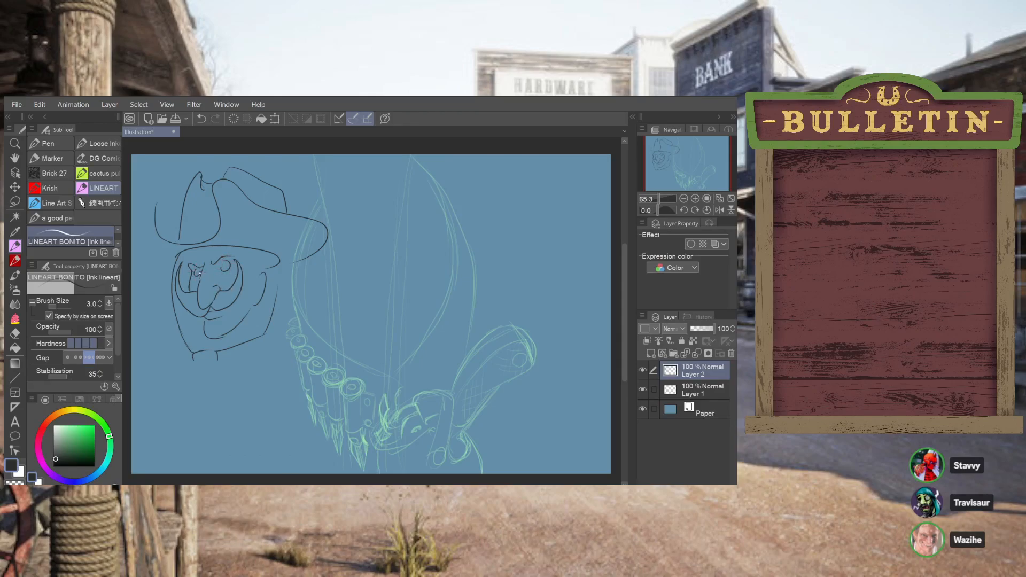
{"action": "left_click_drag", "start_coordinate": [261, 272], "coordinate": [266, 249]}
{"action": "left_click_drag", "start_coordinate": [189, 338], "coordinate": [219, 336]}
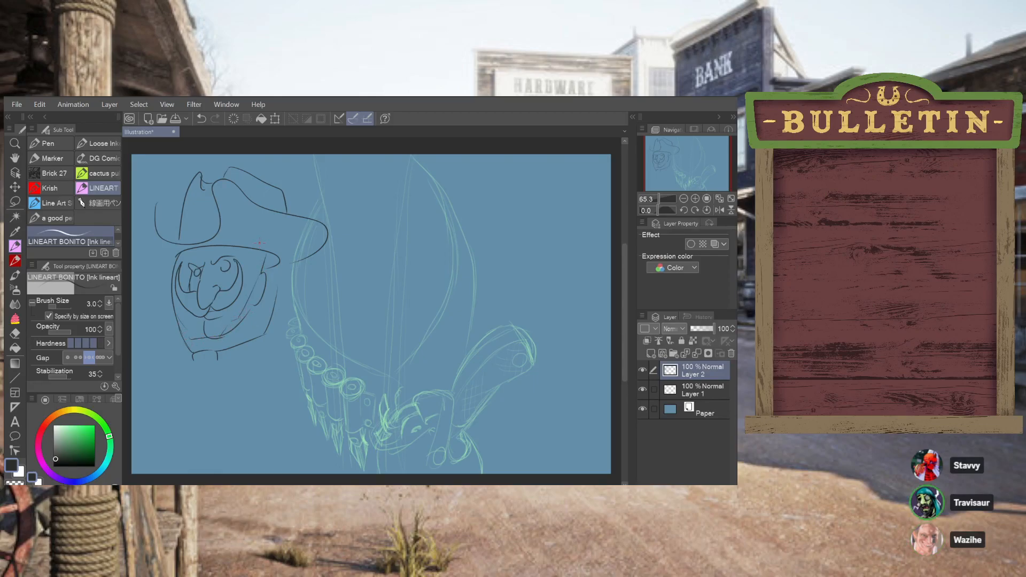
Complete the cowboy head with the left brim's outer curl, a hatband line, the right ear and a neck band
{"action": "mouse_move", "coordinate": [156, 196]}
{"action": "left_mouse_down"}
{"action": "mouse_move", "coordinate": [144, 226]}
{"action": "mouse_move", "coordinate": [148, 254]}
{"action": "mouse_move", "coordinate": [165, 270]}
{"action": "left_mouse_up"}
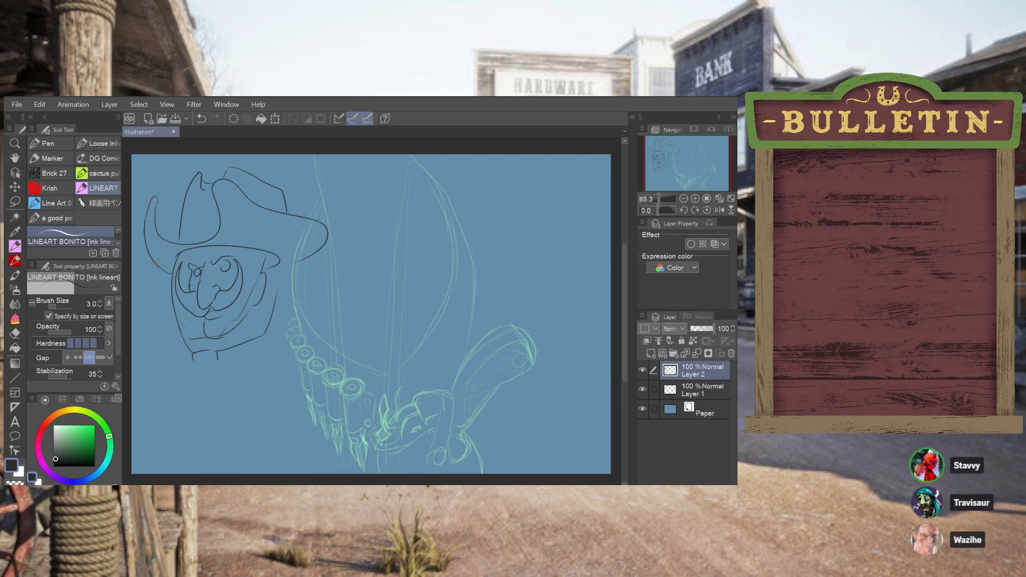
{"action": "left_click_drag", "start_coordinate": [182, 235], "coordinate": [218, 225]}
{"action": "left_click_drag", "start_coordinate": [279, 260], "coordinate": [278, 278]}
{"action": "mouse_move", "coordinate": [269, 333]}
{"action": "left_mouse_down"}
{"action": "mouse_move", "coordinate": [270, 354]}
{"action": "mouse_move", "coordinate": [215, 363]}
{"action": "left_mouse_up"}
Add a layer above Layer 2, hide both of them, and make Layer 1 the active layer
{"action": "left_click", "coordinate": [651, 353]}
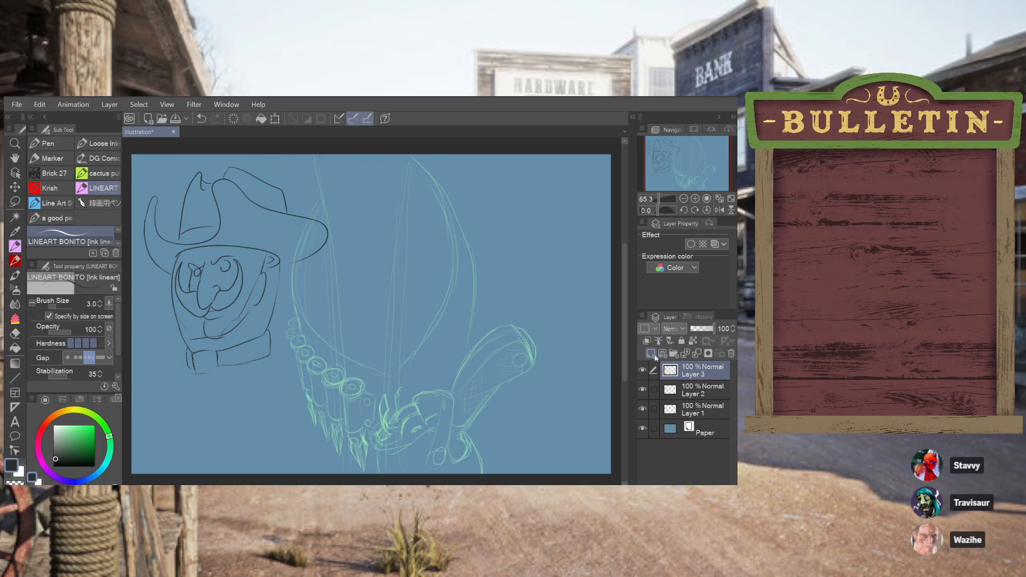
{"action": "left_click", "coordinate": [643, 369]}
{"action": "left_click", "coordinate": [700, 390]}
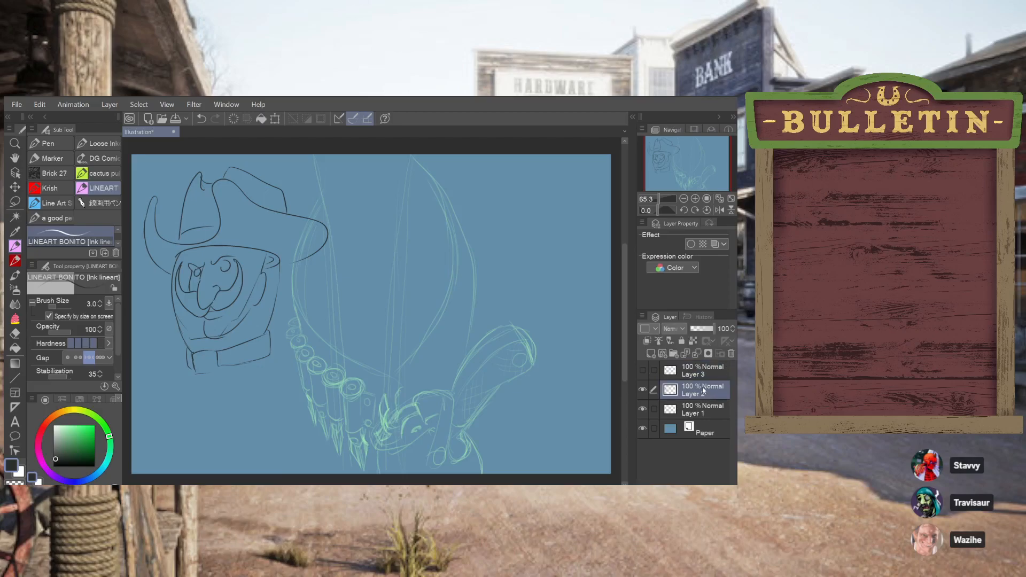
{"action": "left_click", "coordinate": [643, 389]}
{"action": "left_click", "coordinate": [698, 410]}
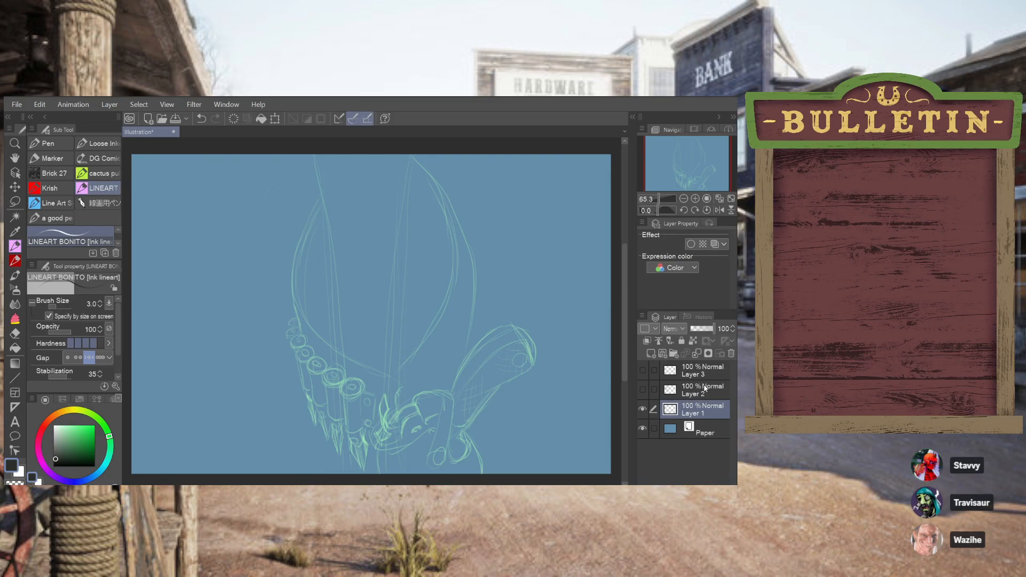
Add a new layer above Layer 1 and set the inking brush size to 5.0
{"action": "left_click", "coordinate": [662, 354]}
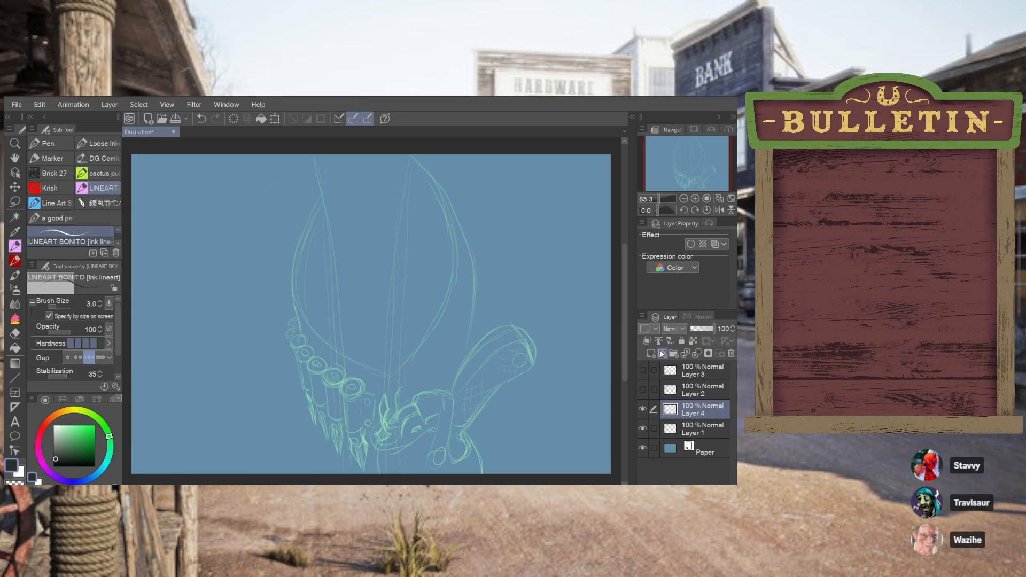
{"action": "mouse_move", "coordinate": [223, 284]}
{"action": "left_mouse_down"}
{"action": "mouse_move", "coordinate": [263, 274]}
{"action": "mouse_move", "coordinate": [289, 297]}
{"action": "left_mouse_up"}
{"action": "key", "text": "ctrl+z"}
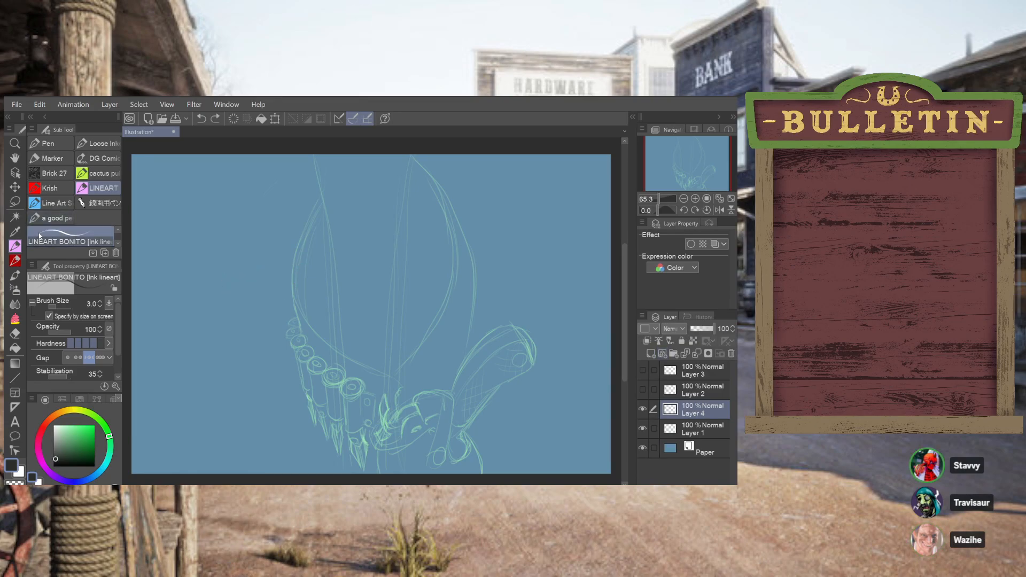
{"action": "left_click", "coordinate": [100, 302]}
{"action": "left_click", "coordinate": [100, 302]}
{"action": "mouse_move", "coordinate": [229, 279]}
{"action": "left_mouse_down"}
{"action": "mouse_move", "coordinate": [229, 267]}
{"action": "mouse_move", "coordinate": [258, 251]}
{"action": "mouse_move", "coordinate": [379, 205]}
{"action": "left_mouse_up"}
{"action": "key", "text": "ctrl+z"}
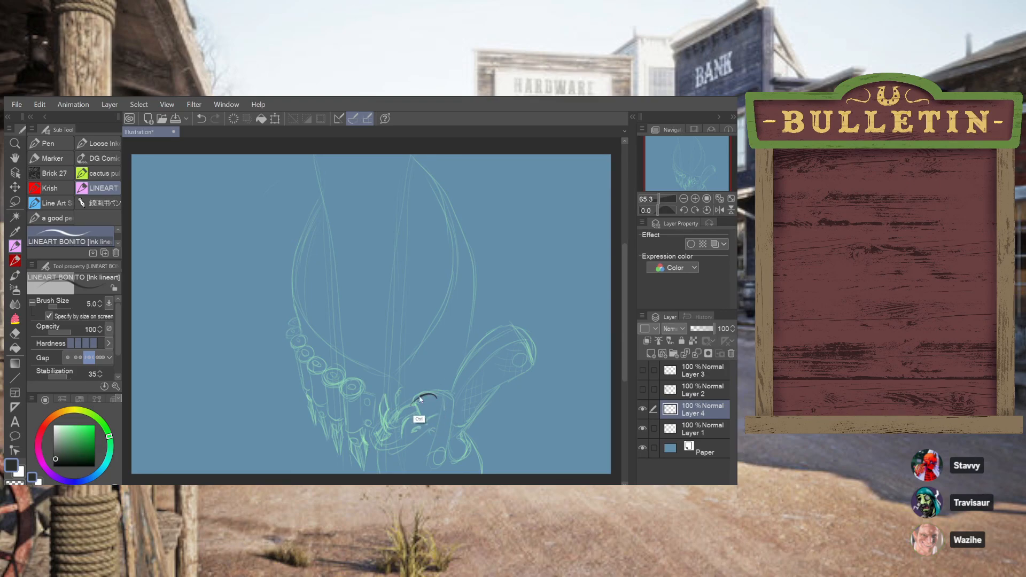
Ink the pointed, curved hammer spur and the arched outlines beside it over the green sketch in dark lines
{"action": "mouse_move", "coordinate": [415, 404]}
{"action": "left_mouse_down"}
{"action": "mouse_move", "coordinate": [437, 397]}
{"action": "mouse_move", "coordinate": [423, 424]}
{"action": "mouse_move", "coordinate": [385, 422]}
{"action": "mouse_move", "coordinate": [385, 394]}
{"action": "mouse_move", "coordinate": [385, 429]}
{"action": "mouse_move", "coordinate": [385, 396]}
{"action": "left_mouse_up"}
{"action": "key", "text": "ctrl+z"}
{"action": "key", "text": "ctrl+z"}
{"action": "key", "text": "ctrl+z"}
{"action": "key", "text": "ctrl+z"}
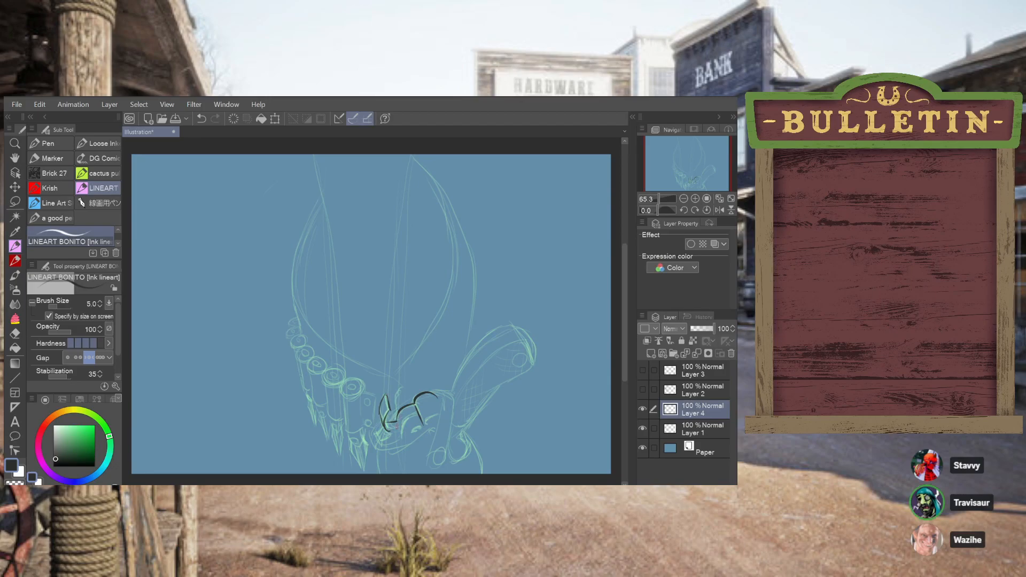
{"action": "key", "text": "ctrl+z"}
{"action": "left_click_drag", "start_coordinate": [381, 413], "coordinate": [385, 396]}
{"action": "left_click_drag", "start_coordinate": [385, 395], "coordinate": [381, 410]}
{"action": "key", "text": "ctrl+z"}
{"action": "left_click_drag", "start_coordinate": [381, 410], "coordinate": [386, 429]}
{"action": "key", "text": "ctrl+z"}
Ink the short curved lines and the small round detail inside the arch, just right of the hammer spur
{"action": "key", "text": "ctrl+z"}
{"action": "left_click_drag", "start_coordinate": [397, 421], "coordinate": [401, 428]}
{"action": "key", "text": "ctrl+z"}
{"action": "key", "text": "ctrl+z"}
{"action": "left_click_drag", "start_coordinate": [397, 422], "coordinate": [401, 428]}
{"action": "left_click_drag", "start_coordinate": [400, 435], "coordinate": [418, 411]}
{"action": "key", "text": "ctrl+z"}
{"action": "left_click_drag", "start_coordinate": [401, 407], "coordinate": [394, 419]}
{"action": "key", "text": "ctrl+z"}
{"action": "left_click_drag", "start_coordinate": [402, 435], "coordinate": [412, 421]}
{"action": "key", "text": "ctrl+z"}
{"action": "left_click_drag", "start_coordinate": [411, 433], "coordinate": [421, 427]}
Ink the rounded top of the strap that bends downward at the right end of the arch
{"action": "mouse_move", "coordinate": [436, 396]}
{"action": "left_mouse_down"}
{"action": "mouse_move", "coordinate": [444, 426]}
{"action": "mouse_move", "coordinate": [444, 408]}
{"action": "mouse_move", "coordinate": [431, 456]}
{"action": "left_mouse_up"}
{"action": "key", "text": "ctrl+z"}
{"action": "key", "text": "ctrl+z"}
{"action": "left_click_drag", "start_coordinate": [440, 396], "coordinate": [428, 450]}
{"action": "key", "text": "ctrl+z"}
{"action": "left_click_drag", "start_coordinate": [437, 393], "coordinate": [428, 466]}
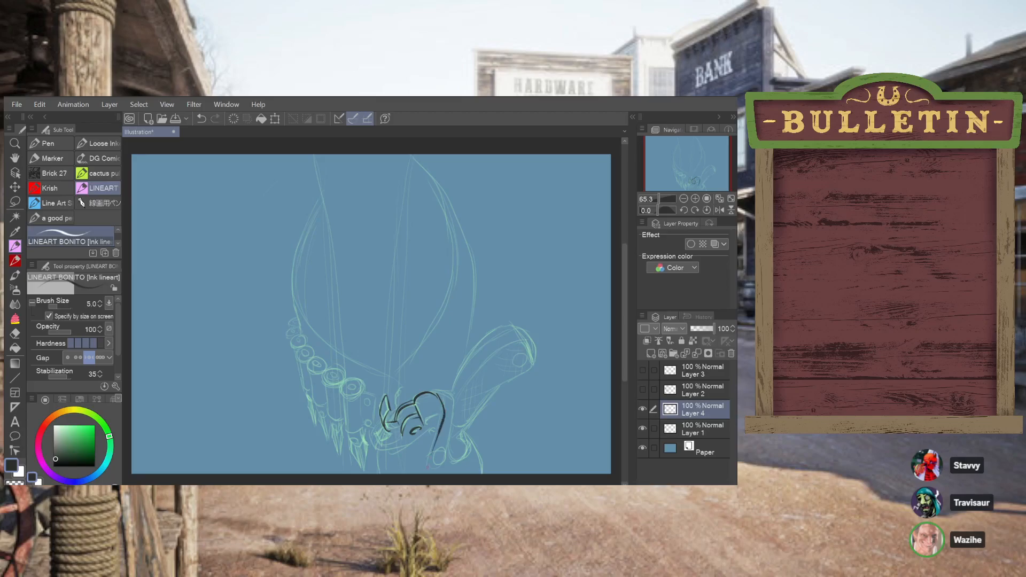
{"action": "key", "text": "ctrl+z"}
{"action": "left_click_drag", "start_coordinate": [440, 393], "coordinate": [434, 443]}
{"action": "key", "text": "ctrl+z"}
{"action": "key", "text": "ctrl+z"}
Ink the small circular snap at the lower end of the strap
{"action": "key", "text": "ctrl+z"}
{"action": "mouse_move", "coordinate": [436, 395]}
{"action": "left_mouse_down"}
{"action": "mouse_move", "coordinate": [440, 430]}
{"action": "mouse_move", "coordinate": [435, 395]}
{"action": "mouse_move", "coordinate": [425, 465]}
{"action": "left_mouse_up"}
{"action": "key", "text": "ctrl+z"}
{"action": "key", "text": "ctrl+z"}
{"action": "key", "text": "ctrl+z"}
{"action": "mouse_move", "coordinate": [432, 462]}
{"action": "left_mouse_down"}
{"action": "mouse_move", "coordinate": [445, 452]}
{"action": "mouse_move", "coordinate": [434, 463]}
{"action": "left_mouse_up"}
{"action": "key", "text": "ctrl+z"}
{"action": "key", "text": "ctrl+z"}
{"action": "key", "text": "ctrl+z"}
{"action": "mouse_move", "coordinate": [434, 450]}
{"action": "left_mouse_down"}
{"action": "mouse_move", "coordinate": [435, 465]}
{"action": "mouse_move", "coordinate": [445, 458]}
{"action": "mouse_move", "coordinate": [438, 466]}
{"action": "mouse_move", "coordinate": [439, 448]}
{"action": "left_mouse_up"}
{"action": "key", "text": "ctrl+z"}
{"action": "key", "text": "ctrl+z"}
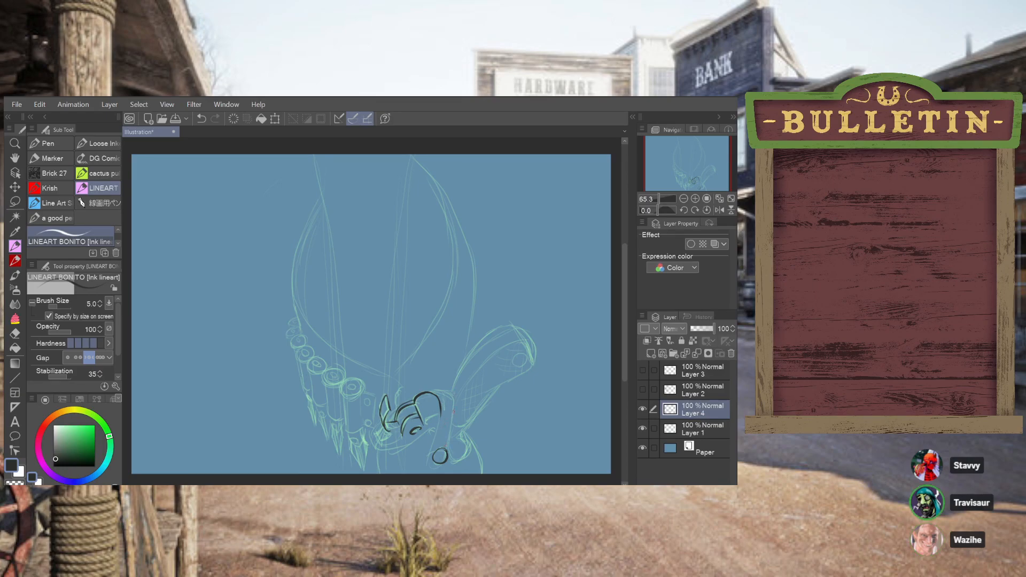
Ink the strap's right edge downward and curve it around the circular snap
{"action": "mouse_move", "coordinate": [451, 447]}
{"action": "left_mouse_down"}
{"action": "mouse_move", "coordinate": [450, 398]}
{"action": "mouse_move", "coordinate": [453, 420]}
{"action": "left_mouse_up"}
{"action": "key", "text": "ctrl+z"}
{"action": "left_click_drag", "start_coordinate": [455, 414], "coordinate": [447, 448]}
{"action": "key", "text": "ctrl+z"}
{"action": "left_click_drag", "start_coordinate": [455, 412], "coordinate": [435, 468]}
{"action": "key", "text": "ctrl+z"}
{"action": "key", "text": "ctrl+z"}
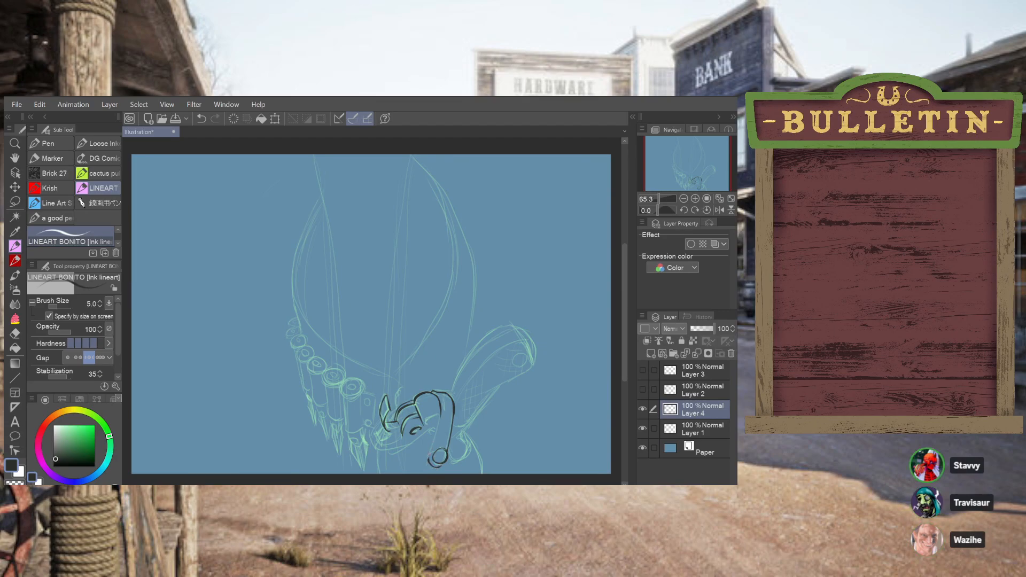
Ink the strap's left edge from the arch down to the circular snap
{"action": "left_click_drag", "start_coordinate": [431, 454], "coordinate": [439, 417]}
{"action": "key", "text": "ctrl+z"}
{"action": "key", "text": "ctrl+z"}
Ink the short joining line at the strap's top and the grip's long upper contour around to its rounded tip
{"action": "key", "text": "ctrl+z"}
{"action": "left_click_drag", "start_coordinate": [441, 416], "coordinate": [434, 442]}
{"action": "key", "text": "ctrl+z"}
{"action": "key", "text": "ctrl+z"}
{"action": "left_click_drag", "start_coordinate": [449, 400], "coordinate": [453, 401]}
{"action": "key", "text": "ctrl+z"}
{"action": "left_click_drag", "start_coordinate": [448, 398], "coordinate": [453, 400]}
{"action": "key", "text": "ctrl+z"}
{"action": "left_click_drag", "start_coordinate": [448, 396], "coordinate": [453, 394]}
{"action": "key", "text": "ctrl+z"}
{"action": "mouse_move", "coordinate": [454, 393]}
{"action": "left_mouse_down"}
{"action": "mouse_move", "coordinate": [457, 378]}
{"action": "mouse_move", "coordinate": [505, 335]}
{"action": "left_mouse_up"}
{"action": "key", "text": "ctrl+z"}
{"action": "mouse_move", "coordinate": [455, 394]}
{"action": "left_mouse_down"}
{"action": "mouse_move", "coordinate": [484, 345]}
{"action": "mouse_move", "coordinate": [507, 334]}
{"action": "left_mouse_up"}
{"action": "key", "text": "ctrl+z"}
{"action": "mouse_move", "coordinate": [455, 393]}
{"action": "left_mouse_down"}
{"action": "mouse_move", "coordinate": [464, 361]}
{"action": "mouse_move", "coordinate": [517, 332]}
{"action": "left_mouse_up"}
{"action": "mouse_move", "coordinate": [514, 328]}
{"action": "left_mouse_down"}
{"action": "mouse_move", "coordinate": [534, 349]}
{"action": "mouse_move", "coordinate": [514, 327]}
{"action": "left_mouse_up"}
{"action": "key", "text": "ctrl+z"}
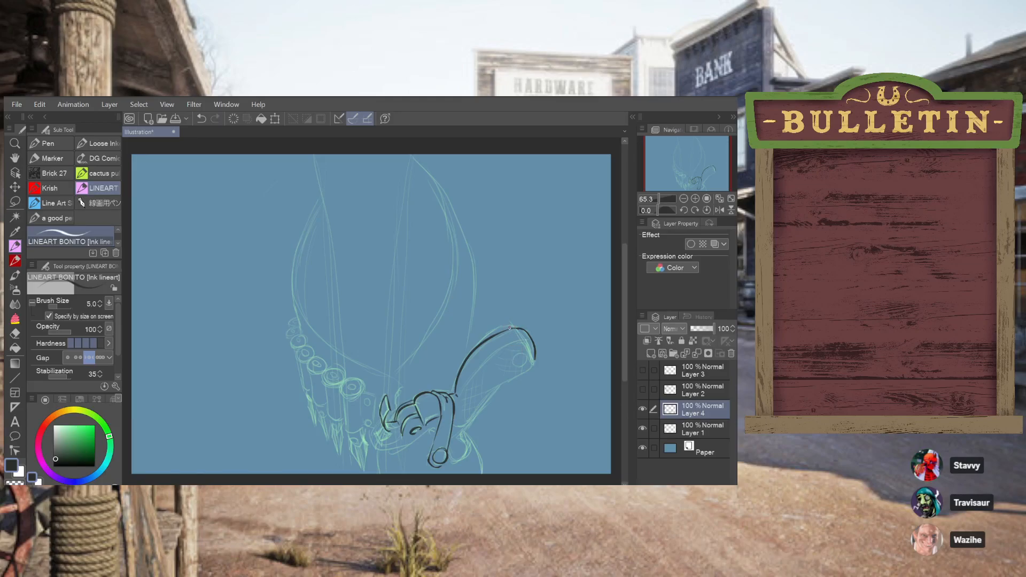
Add a second, outer line along the upper edge of the grip to give it a thin raised rim
{"action": "left_click_drag", "start_coordinate": [469, 353], "coordinate": [489, 332]}
{"action": "left_click_drag", "start_coordinate": [483, 339], "coordinate": [508, 323]}
{"action": "key", "text": "ctrl+z"}
{"action": "left_click_drag", "start_coordinate": [501, 327], "coordinate": [513, 323]}
{"action": "key", "text": "ctrl+z"}
{"action": "key", "text": "ctrl+z"}
{"action": "key", "text": "ctrl+z"}
{"action": "mouse_move", "coordinate": [501, 326]}
{"action": "left_mouse_down"}
{"action": "mouse_move", "coordinate": [511, 323]}
{"action": "mouse_move", "coordinate": [488, 330]}
{"action": "left_mouse_up"}
Refine the grip's rounded tip and ink the inner line running parallel to its upper contour
{"action": "key", "text": "ctrl+z"}
{"action": "mouse_move", "coordinate": [511, 325]}
{"action": "left_mouse_down"}
{"action": "mouse_move", "coordinate": [483, 335]}
{"action": "mouse_move", "coordinate": [511, 324]}
{"action": "left_mouse_up"}
{"action": "key", "text": "ctrl+z"}
{"action": "key", "text": "ctrl+z"}
{"action": "key", "text": "ctrl+z"}
{"action": "mouse_move", "coordinate": [535, 353]}
{"action": "left_mouse_down"}
{"action": "mouse_move", "coordinate": [532, 365]}
{"action": "mouse_move", "coordinate": [490, 363]}
{"action": "mouse_move", "coordinate": [526, 337]}
{"action": "left_mouse_up"}
{"action": "key", "text": "ctrl+z"}
{"action": "key", "text": "ctrl+z"}
{"action": "key", "text": "ctrl+y"}
{"action": "left_click_drag", "start_coordinate": [507, 344], "coordinate": [460, 394]}
{"action": "key", "text": "ctrl+z"}
{"action": "left_click_drag", "start_coordinate": [508, 342], "coordinate": [461, 393]}
{"action": "key", "text": "ctrl+z"}
{"action": "mouse_move", "coordinate": [509, 341]}
{"action": "left_mouse_down"}
{"action": "mouse_move", "coordinate": [460, 394]}
{"action": "mouse_move", "coordinate": [507, 344]}
{"action": "mouse_move", "coordinate": [494, 352]}
{"action": "left_mouse_up"}
{"action": "key", "text": "ctrl+z"}
{"action": "key", "text": "ctrl+z"}
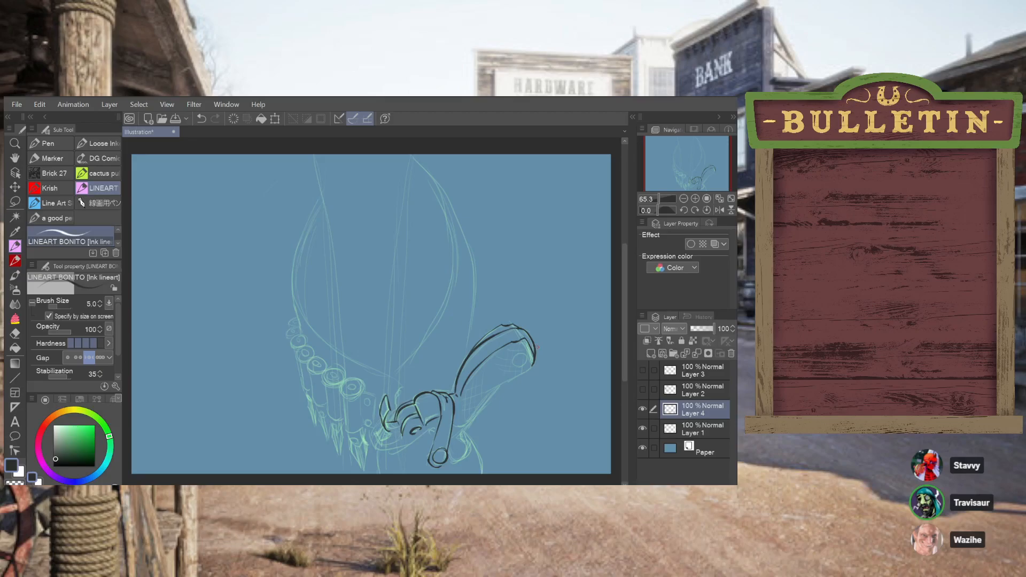
Ink the grip's lower edge from the tip back to the strap and add slanted hatching near its base
{"action": "mouse_move", "coordinate": [533, 368]}
{"action": "left_mouse_down"}
{"action": "mouse_move", "coordinate": [481, 388]}
{"action": "mouse_move", "coordinate": [508, 382]}
{"action": "mouse_move", "coordinate": [481, 393]}
{"action": "mouse_move", "coordinate": [456, 427]}
{"action": "left_mouse_up"}
{"action": "key", "text": "ctrl+z"}
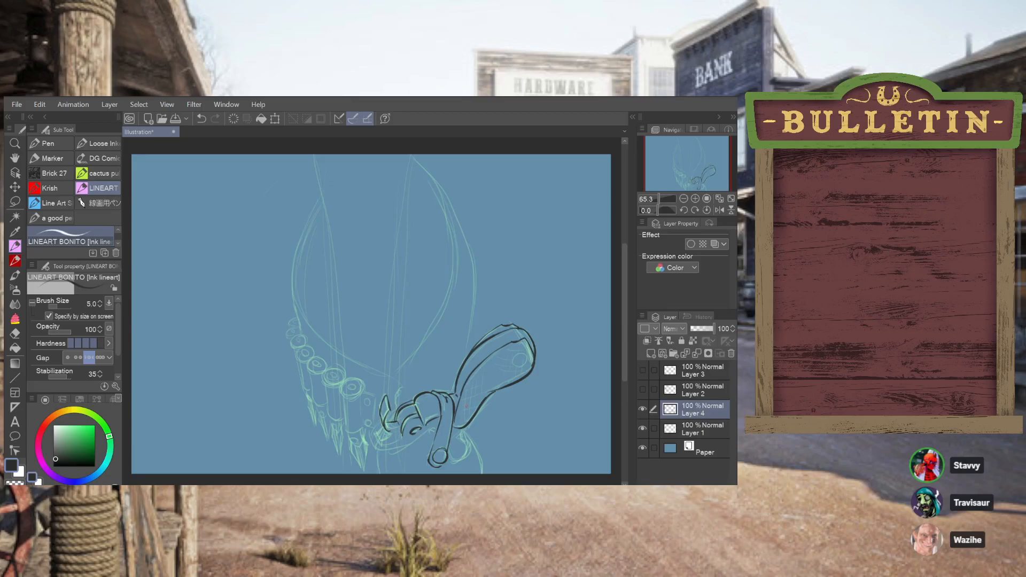
{"action": "key", "text": "ctrl+z"}
{"action": "left_click_drag", "start_coordinate": [464, 424], "coordinate": [472, 382]}
{"action": "key", "text": "ctrl+z"}
{"action": "mouse_move", "coordinate": [481, 401]}
{"action": "left_mouse_down"}
{"action": "mouse_move", "coordinate": [484, 377]}
{"action": "mouse_move", "coordinate": [525, 359]}
{"action": "left_mouse_up"}
{"action": "key", "text": "ctrl+z"}
{"action": "key", "text": "ctrl+z"}
{"action": "key", "text": "ctrl+z"}
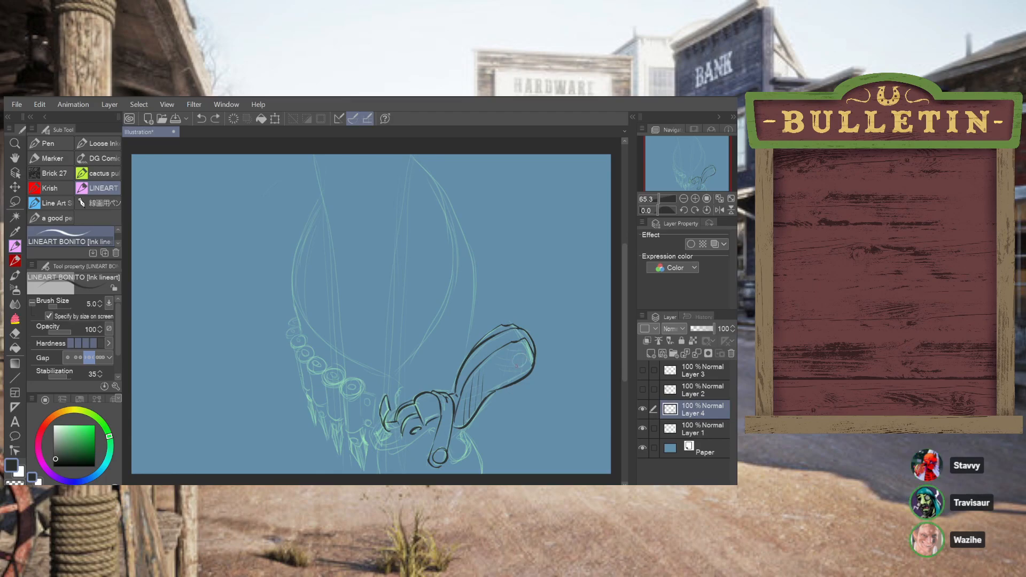
{"action": "key", "text": "ctrl+z"}
Ink a small oval screw with a centre mark inside the wide end of the grip
{"action": "mouse_move", "coordinate": [513, 367]}
{"action": "left_mouse_down"}
{"action": "mouse_move", "coordinate": [525, 359]}
{"action": "mouse_move", "coordinate": [514, 368]}
{"action": "left_mouse_up"}
{"action": "key", "text": "ctrl+z"}
{"action": "key", "text": "ctrl+z"}
{"action": "mouse_move", "coordinate": [514, 368]}
{"action": "left_mouse_down"}
{"action": "mouse_move", "coordinate": [519, 356]}
{"action": "mouse_move", "coordinate": [527, 368]}
{"action": "left_mouse_up"}
{"action": "key", "text": "ctrl+z"}
{"action": "left_click_drag", "start_coordinate": [521, 355], "coordinate": [523, 362]}
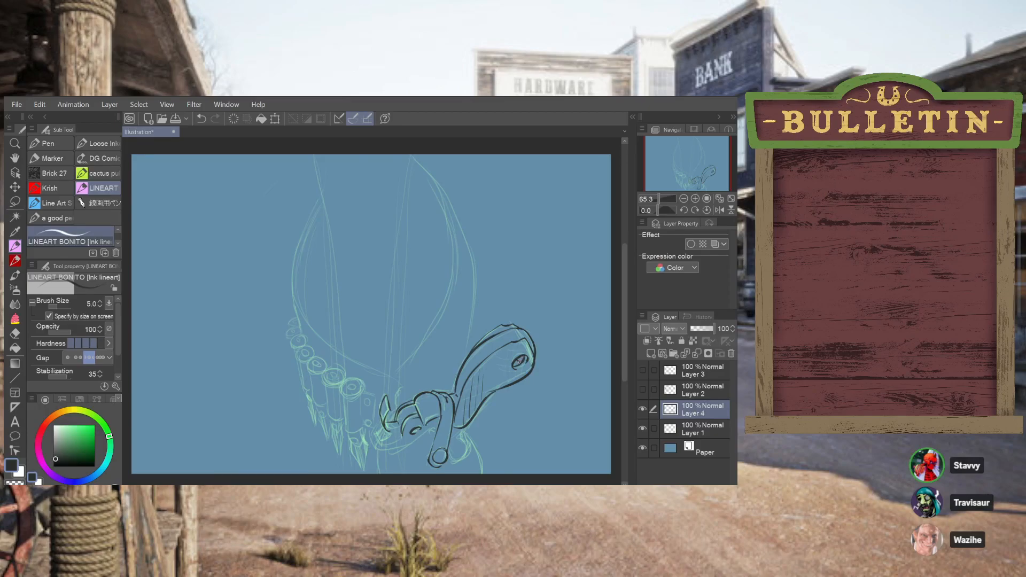
{"action": "key", "text": "ctrl+z"}
{"action": "left_click_drag", "start_coordinate": [521, 357], "coordinate": [518, 364]}
Fill the grip's inner area with crosshatching from its base up to and around the oval screw
{"action": "left_click_drag", "start_coordinate": [485, 395], "coordinate": [463, 409]}
{"action": "key", "text": "ctrl+z"}
{"action": "left_click_drag", "start_coordinate": [506, 351], "coordinate": [527, 351]}
{"action": "key", "text": "ctrl+z"}
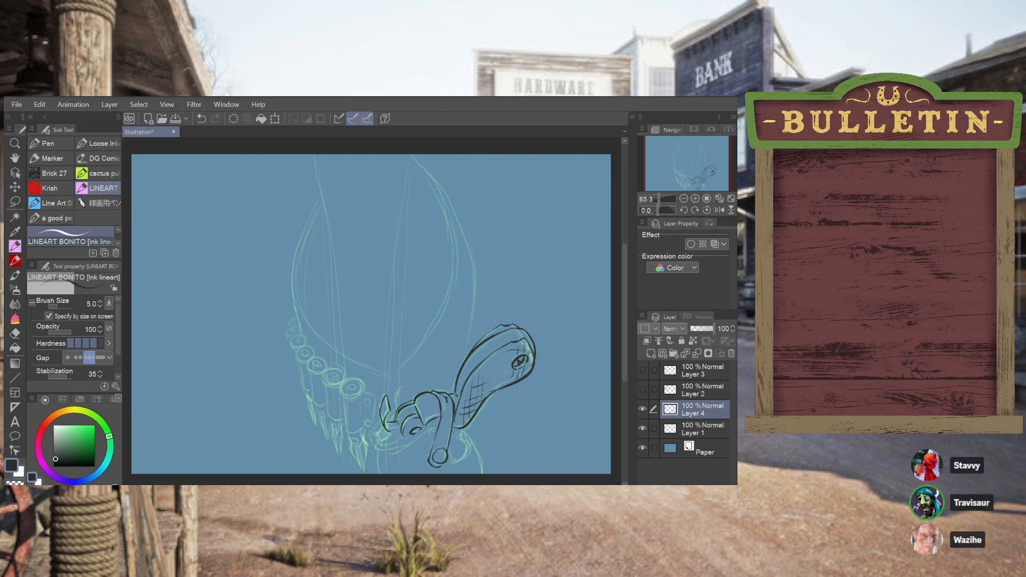
{"action": "key", "text": "ctrl+z"}
{"action": "mouse_move", "coordinate": [503, 353]}
{"action": "left_mouse_down"}
{"action": "mouse_move", "coordinate": [530, 352]}
{"action": "mouse_move", "coordinate": [513, 362]}
{"action": "mouse_move", "coordinate": [527, 368]}
{"action": "left_mouse_up"}
{"action": "key", "text": "ctrl+z"}
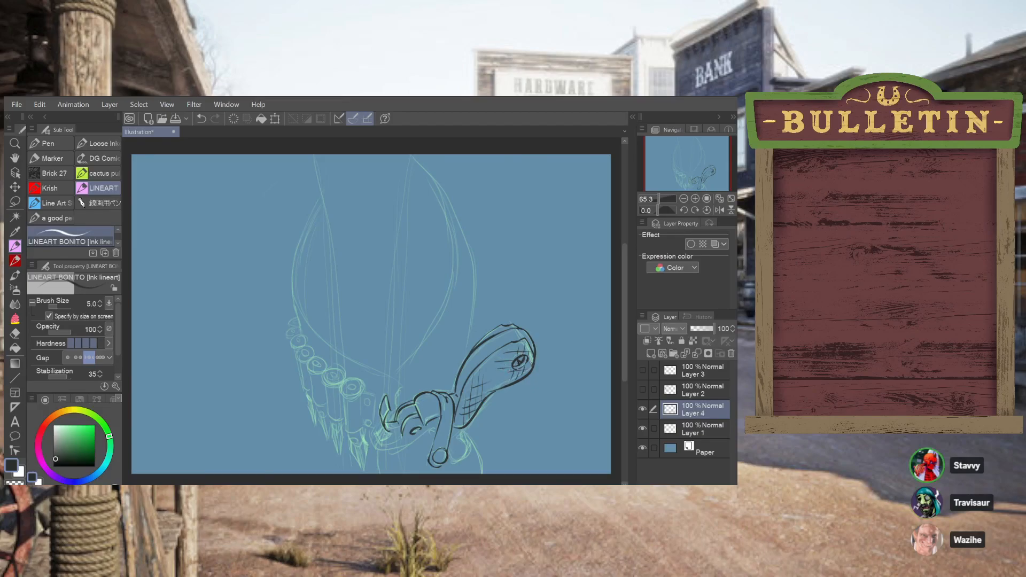
{"action": "key", "text": "ctrl+z"}
{"action": "left_click_drag", "start_coordinate": [528, 362], "coordinate": [535, 361]}
{"action": "left_click_drag", "start_coordinate": [502, 360], "coordinate": [504, 382]}
{"action": "key", "text": "ctrl+z"}
{"action": "left_click_drag", "start_coordinate": [507, 361], "coordinate": [506, 379]}
{"action": "scroll", "coordinate": [624, 345], "scroll_direction": "down", "scroll_amount": 2}
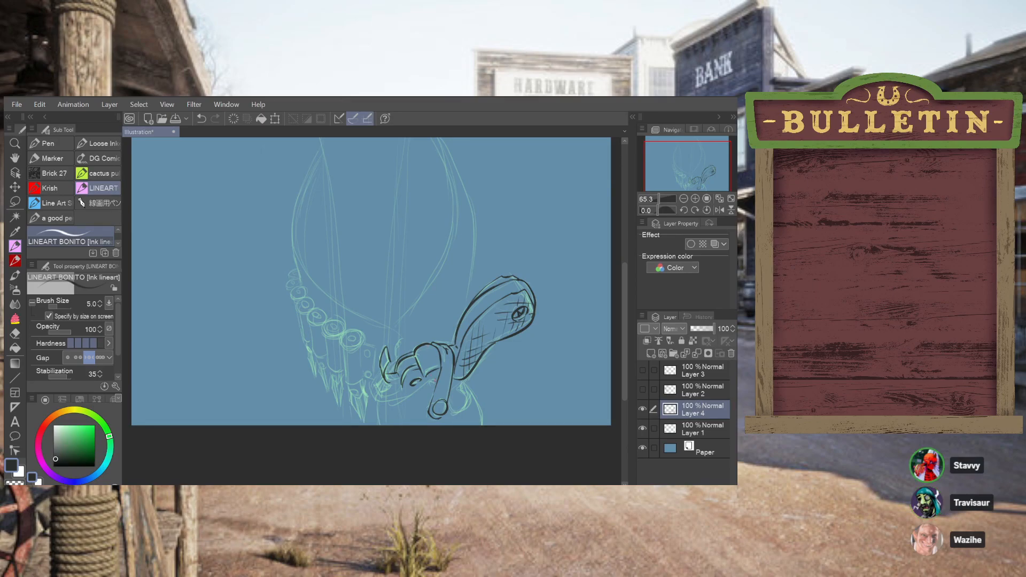
Ink the small rounded shape and its connecting lines below the grip, beside the strap's circular snap
{"action": "key", "text": "ctrl+z"}
{"action": "left_click_drag", "start_coordinate": [430, 376], "coordinate": [435, 370]}
{"action": "left_click_drag", "start_coordinate": [466, 377], "coordinate": [464, 407]}
{"action": "key", "text": "ctrl+z"}
{"action": "key", "text": "ctrl+z"}
{"action": "key", "text": "ctrl+z"}
{"action": "mouse_move", "coordinate": [447, 411]}
{"action": "left_mouse_down"}
{"action": "mouse_move", "coordinate": [473, 394]}
{"action": "mouse_move", "coordinate": [472, 378]}
{"action": "left_mouse_up"}
{"action": "key", "text": "ctrl+z"}
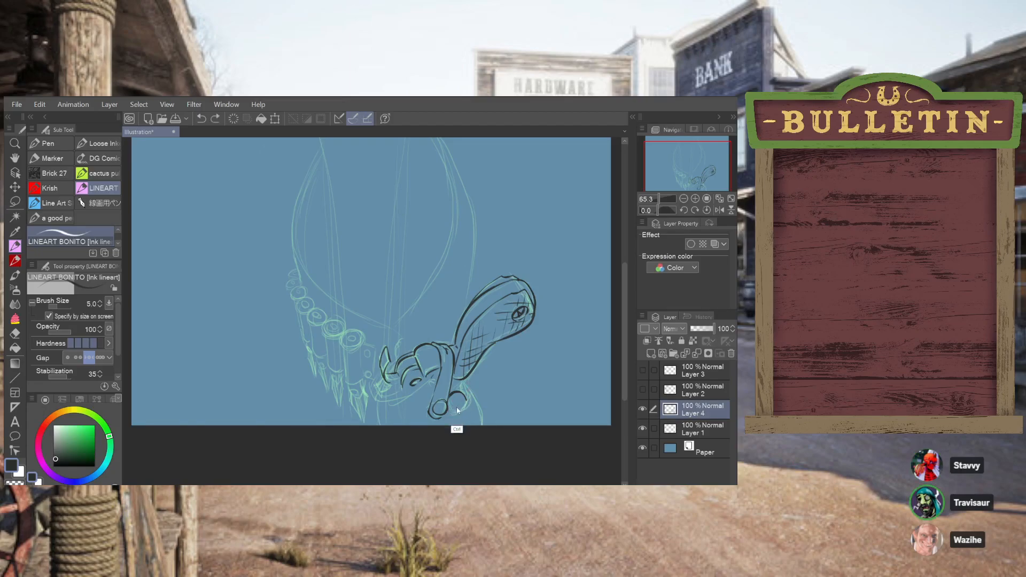
{"action": "left_click_drag", "start_coordinate": [450, 411], "coordinate": [470, 400]}
{"action": "key", "text": "ctrl+z"}
{"action": "left_click_drag", "start_coordinate": [460, 393], "coordinate": [458, 401]}
{"action": "mouse_move", "coordinate": [458, 393]}
{"action": "left_mouse_down"}
{"action": "mouse_move", "coordinate": [461, 407]}
{"action": "mouse_move", "coordinate": [468, 398]}
{"action": "left_mouse_up"}
{"action": "key", "text": "ctrl+z"}
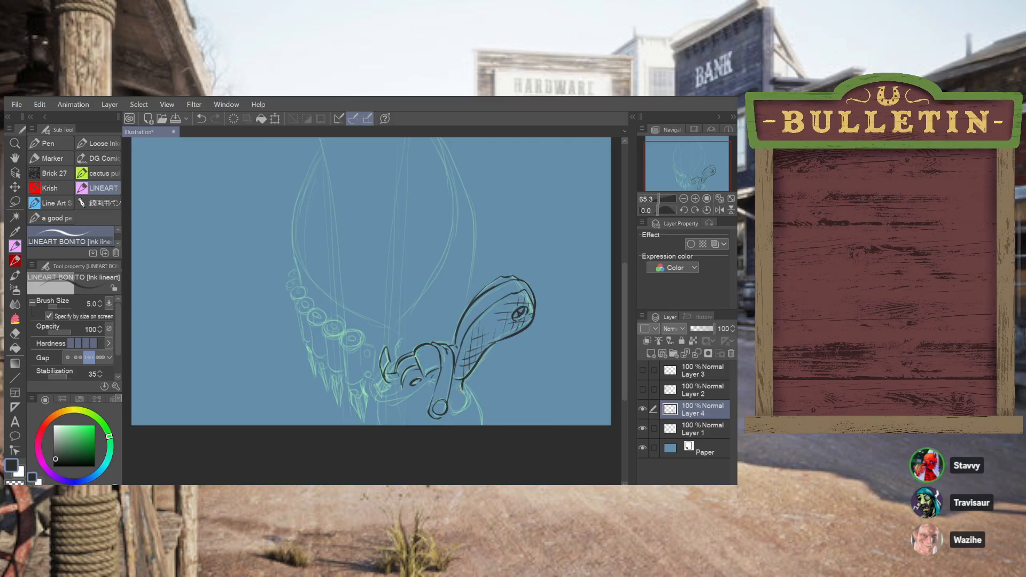
{"action": "left_click_drag", "start_coordinate": [457, 391], "coordinate": [467, 405]}
{"action": "mouse_move", "coordinate": [452, 413]}
{"action": "left_mouse_down"}
{"action": "mouse_move", "coordinate": [472, 399]}
{"action": "mouse_move", "coordinate": [455, 413]}
{"action": "mouse_move", "coordinate": [466, 388]}
{"action": "left_mouse_up"}
Ink the long curved contour from below the grip's base down to the canvas's lower edge
{"action": "mouse_move", "coordinate": [474, 391]}
{"action": "left_mouse_down"}
{"action": "mouse_move", "coordinate": [480, 432]}
{"action": "mouse_move", "coordinate": [475, 374]}
{"action": "left_mouse_up"}
{"action": "key", "text": "ctrl+z"}
{"action": "left_click_drag", "start_coordinate": [483, 425], "coordinate": [472, 371]}
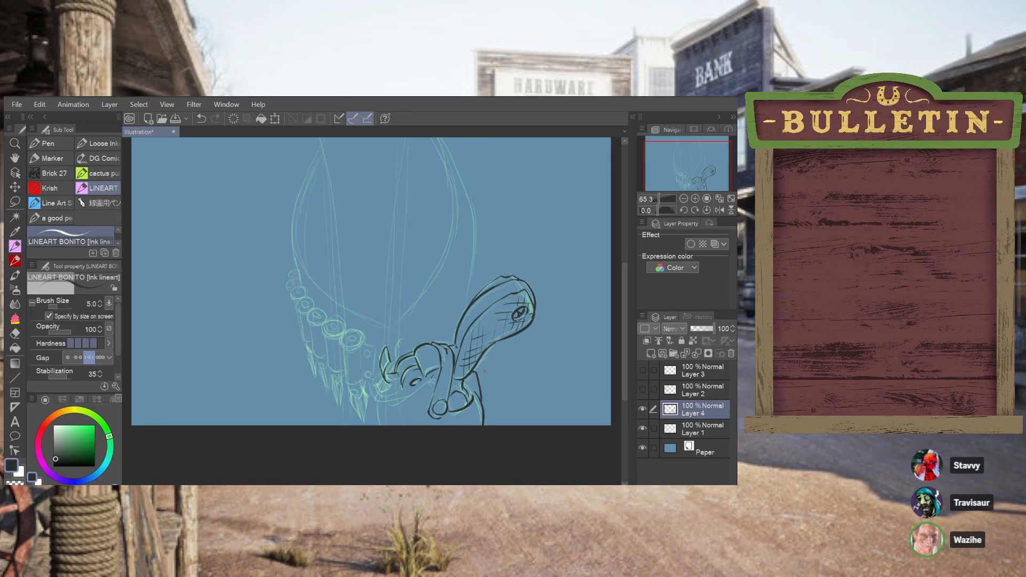
Ink the short blunt end and adjoining edge lines just below the gun's hammer
{"action": "left_click_drag", "start_coordinate": [386, 383], "coordinate": [388, 431]}
{"action": "key", "text": "ctrl+z"}
{"action": "left_click_drag", "start_coordinate": [440, 418], "coordinate": [442, 419]}
{"action": "key", "text": "ctrl+z"}
{"action": "left_click_drag", "start_coordinate": [378, 398], "coordinate": [379, 407]}
{"action": "key", "text": "ctrl+z"}
{"action": "left_click_drag", "start_coordinate": [376, 402], "coordinate": [389, 387]}
{"action": "key", "text": "ctrl+z"}
{"action": "left_click_drag", "start_coordinate": [392, 391], "coordinate": [390, 384]}
{"action": "key", "text": "ctrl+z"}
{"action": "mouse_move", "coordinate": [390, 381]}
{"action": "left_mouse_down"}
{"action": "mouse_move", "coordinate": [386, 361]}
{"action": "mouse_move", "coordinate": [399, 385]}
{"action": "left_mouse_up"}
{"action": "key", "text": "ctrl+z"}
{"action": "key", "text": "ctrl+z"}
{"action": "left_click_drag", "start_coordinate": [375, 404], "coordinate": [374, 413]}
Ink the short curved line between the strap and the base of the grip
{"action": "key", "text": "ctrl+z"}
{"action": "mouse_move", "coordinate": [453, 396]}
{"action": "left_mouse_down"}
{"action": "mouse_move", "coordinate": [464, 403]}
{"action": "mouse_move", "coordinate": [451, 396]}
{"action": "mouse_move", "coordinate": [463, 382]}
{"action": "left_mouse_up"}
{"action": "key", "text": "ctrl+z"}
{"action": "key", "text": "ctrl+z"}
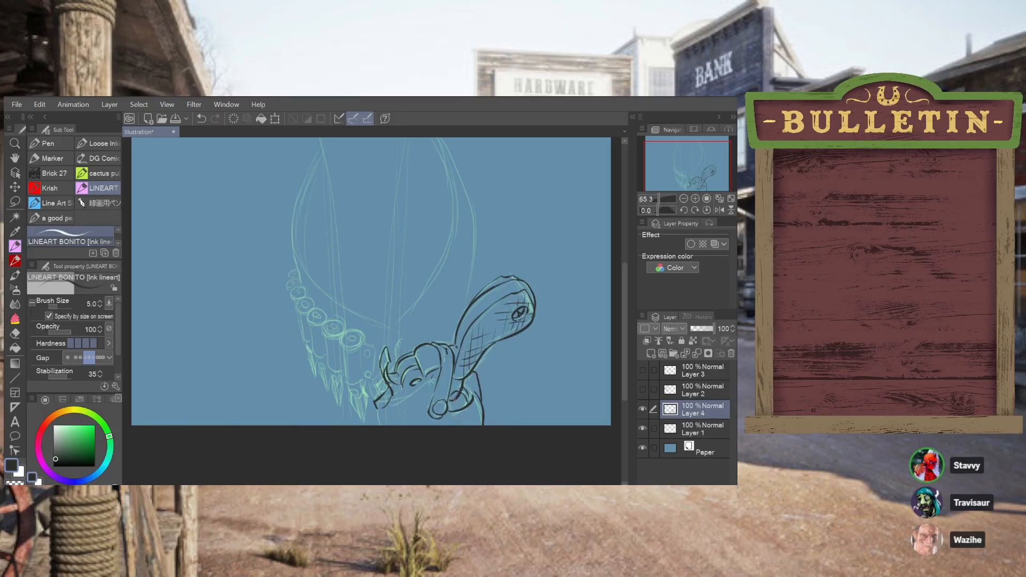
{"action": "key", "text": "ctrl+z"}
{"action": "left_click_drag", "start_coordinate": [464, 380], "coordinate": [450, 401]}
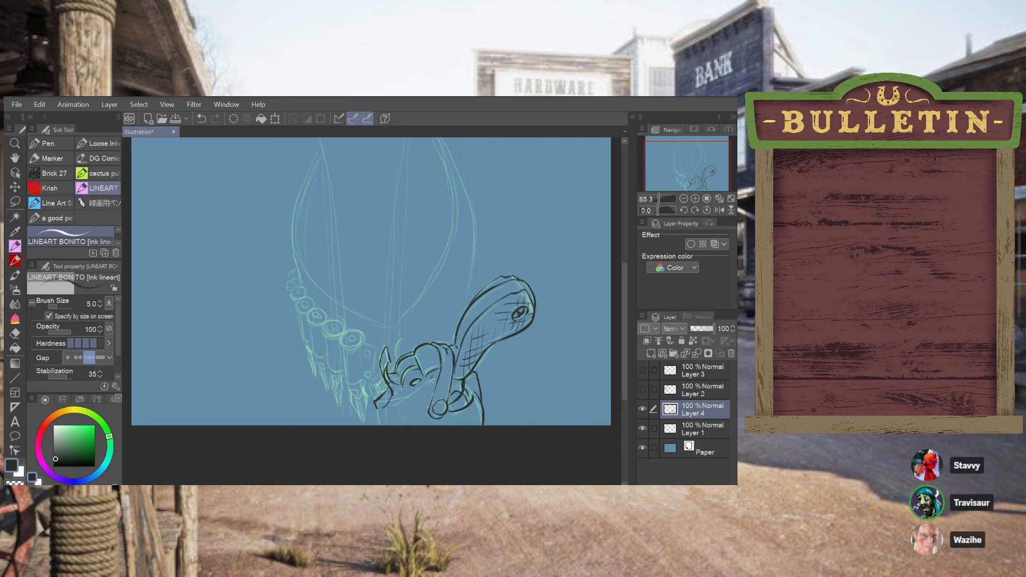
{"action": "key", "text": "e"}
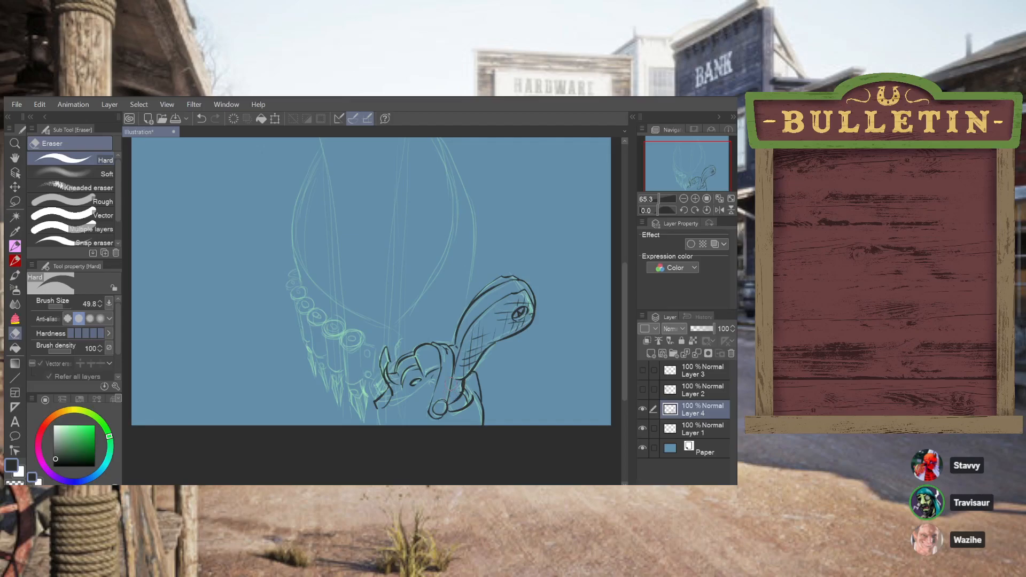
{"action": "key", "text": "ctrl+z"}
{"action": "key", "text": "ctrl+y"}
{"action": "left_click", "coordinate": [14, 246]}
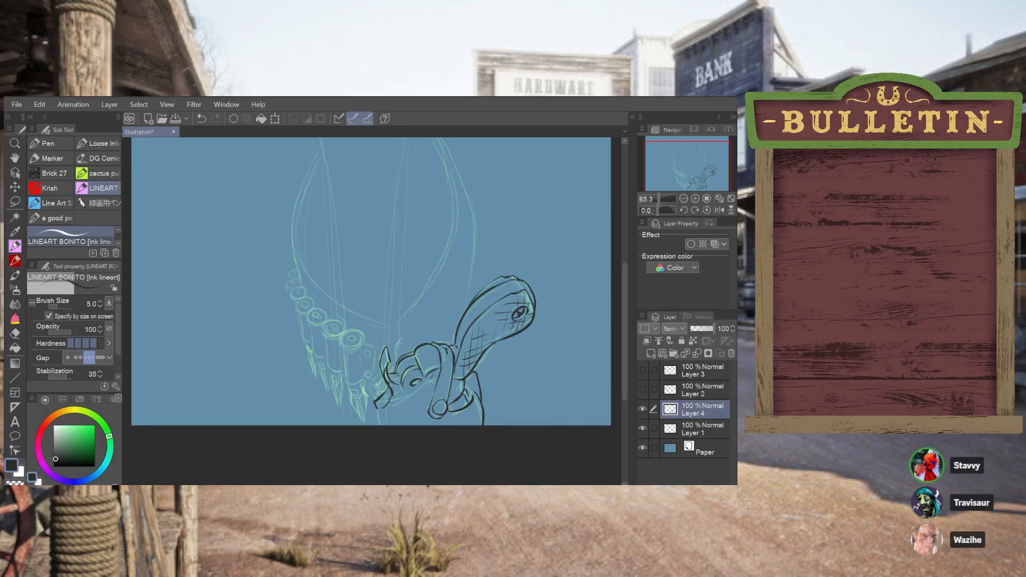
Ink the curved edge from the strap's circular snap toward the long contour and erase the overlapping line ends
{"action": "left_click_drag", "start_coordinate": [427, 373], "coordinate": [438, 365]}
{"action": "key", "text": "ctrl+z"}
{"action": "left_click_drag", "start_coordinate": [453, 410], "coordinate": [464, 398]}
{"action": "key", "text": "ctrl+z"}
{"action": "key", "text": "ctrl+z"}
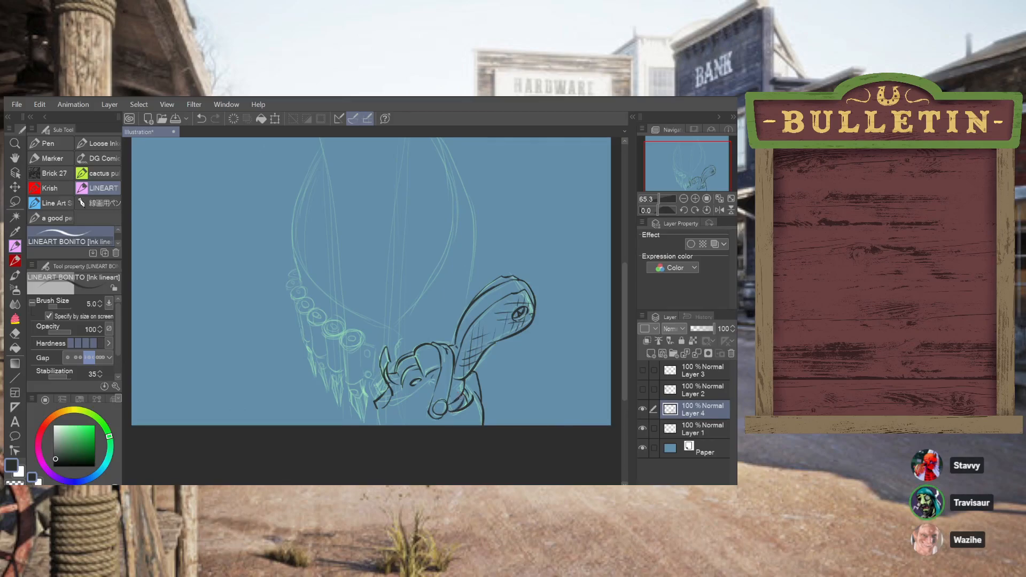
{"action": "key", "text": "ctrl+z"}
{"action": "left_click_drag", "start_coordinate": [455, 410], "coordinate": [469, 396]}
{"action": "key", "text": "ctrl+z"}
{"action": "key", "text": "ctrl+z"}
{"action": "key", "text": "ctrl+z"}
{"action": "left_click_drag", "start_coordinate": [464, 409], "coordinate": [473, 394]}
{"action": "key", "text": "e"}
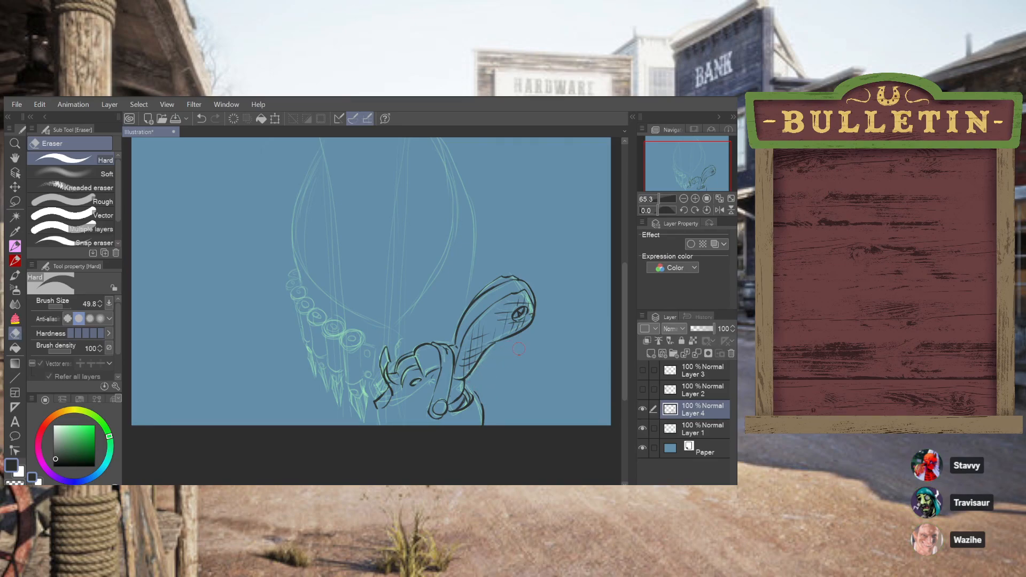
{"action": "left_click", "coordinate": [15, 246]}
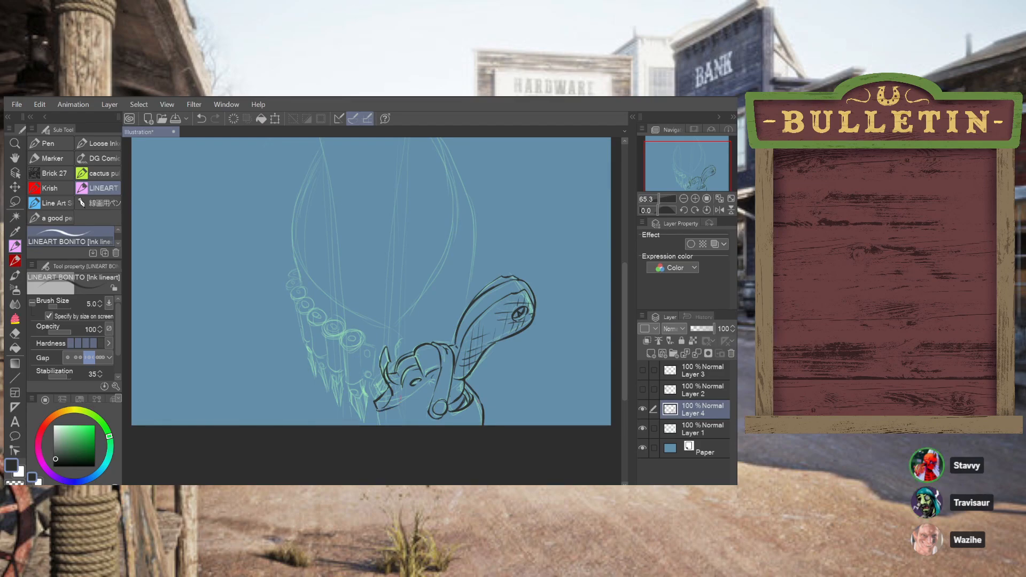
Ink the holster's opening edge below the hammer, with side lines running down to the canvas's lower edge
{"action": "left_click_drag", "start_coordinate": [400, 401], "coordinate": [406, 392]}
{"action": "left_click_drag", "start_coordinate": [407, 401], "coordinate": [384, 411]}
{"action": "left_click_drag", "start_coordinate": [376, 400], "coordinate": [370, 423]}
{"action": "key", "text": "ctrl+z"}
{"action": "mouse_move", "coordinate": [376, 408]}
{"action": "left_mouse_down"}
{"action": "mouse_move", "coordinate": [384, 451]}
{"action": "mouse_move", "coordinate": [379, 428]}
{"action": "left_mouse_up"}
{"action": "key", "text": "ctrl+z"}
{"action": "key", "text": "ctrl+z"}
{"action": "key", "text": "ctrl+z"}
{"action": "left_click_drag", "start_coordinate": [405, 426], "coordinate": [417, 408]}
Erase the vertical side line and stray marks below the hammer
{"action": "left_click", "coordinate": [16, 332]}
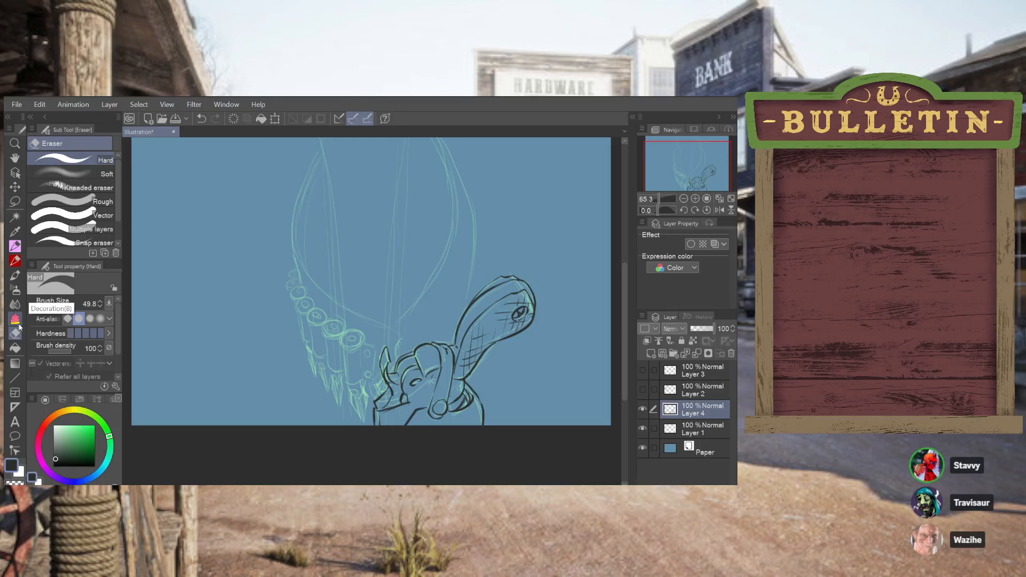
{"action": "left_click_drag", "start_coordinate": [375, 426], "coordinate": [409, 401]}
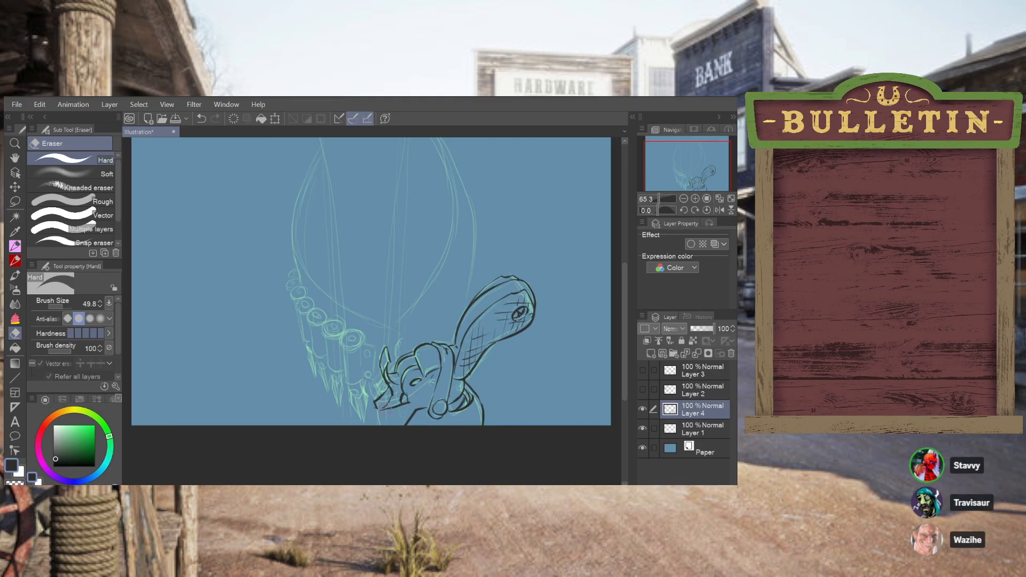
{"action": "left_click_drag", "start_coordinate": [372, 405], "coordinate": [410, 407]}
{"action": "left_click", "coordinate": [14, 247]}
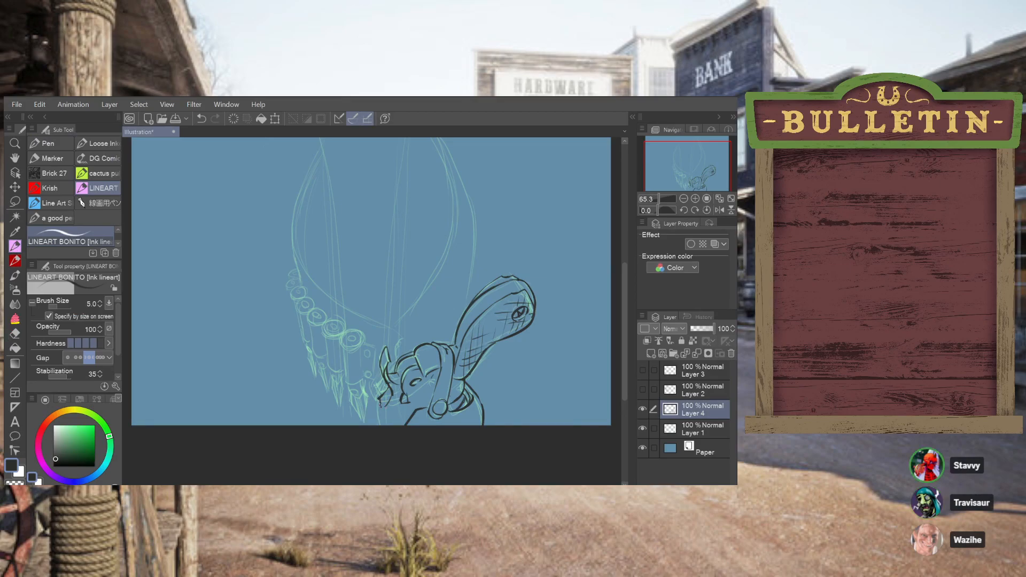
Ink the holster's outer side edge again below the hammer and add inner detail lines beside the strap
{"action": "key", "text": "ctrl+z"}
{"action": "left_click_drag", "start_coordinate": [379, 410], "coordinate": [377, 401]}
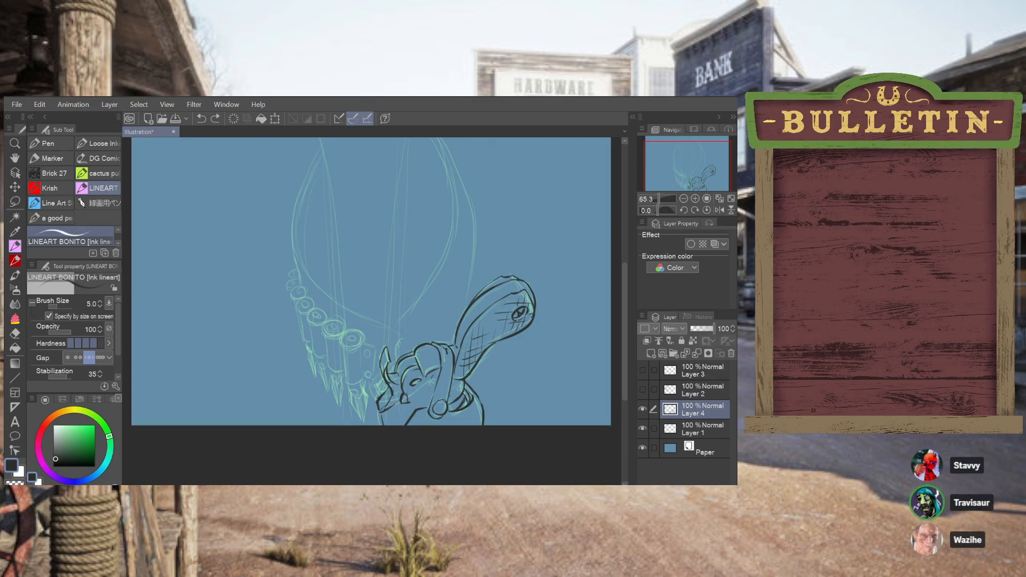
{"action": "key", "text": "ctrl+z"}
{"action": "mouse_move", "coordinate": [409, 402]}
{"action": "left_mouse_down"}
{"action": "mouse_move", "coordinate": [383, 409]}
{"action": "mouse_move", "coordinate": [382, 434]}
{"action": "left_mouse_up"}
{"action": "key", "text": "ctrl+z"}
{"action": "left_click_drag", "start_coordinate": [412, 399], "coordinate": [422, 383]}
{"action": "key", "text": "ctrl+z"}
{"action": "mouse_move", "coordinate": [425, 388]}
{"action": "left_mouse_down"}
{"action": "mouse_move", "coordinate": [408, 402]}
{"action": "mouse_move", "coordinate": [404, 431]}
{"action": "mouse_move", "coordinate": [420, 392]}
{"action": "left_mouse_up"}
{"action": "key", "text": "ctrl+z"}
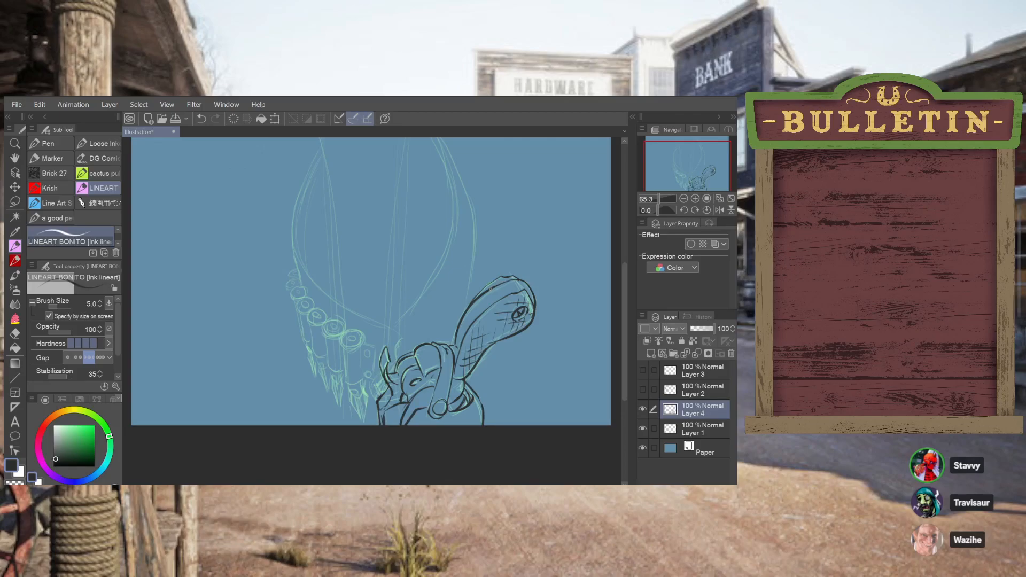
Ink short edge lines across the wide end of the grip to give its rim thickness
{"action": "left_click_drag", "start_coordinate": [493, 286], "coordinate": [506, 284]}
{"action": "key", "text": "ctrl+z"}
{"action": "key", "text": "ctrl+z"}
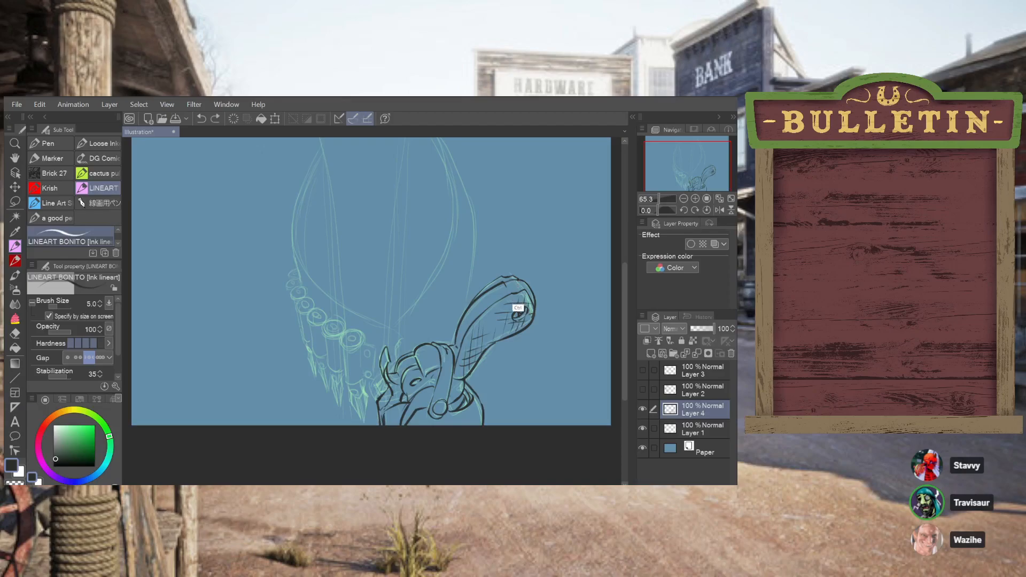
{"action": "left_click_drag", "start_coordinate": [514, 279], "coordinate": [519, 287]}
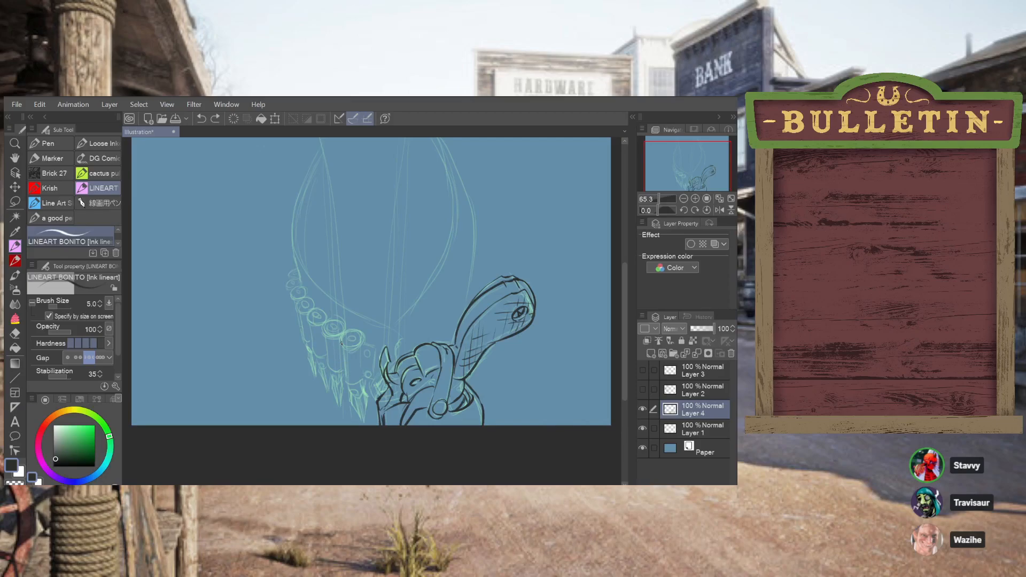
Ink the round rim of the cartridge nearest the holster, with a small oval at its centre
{"action": "mouse_move", "coordinate": [341, 342]}
{"action": "left_mouse_down"}
{"action": "mouse_move", "coordinate": [362, 332]}
{"action": "mouse_move", "coordinate": [355, 350]}
{"action": "mouse_move", "coordinate": [362, 340]}
{"action": "mouse_move", "coordinate": [341, 343]}
{"action": "left_mouse_up"}
{"action": "key", "text": "ctrl+z"}
{"action": "key", "text": "ctrl+z"}
{"action": "key", "text": "ctrl+z"}
{"action": "key", "text": "ctrl+z"}
{"action": "key", "text": "ctrl+z"}
{"action": "key", "text": "ctrl+z"}
{"action": "left_click_drag", "start_coordinate": [349, 348], "coordinate": [355, 350]}
{"action": "key", "text": "ctrl+z"}
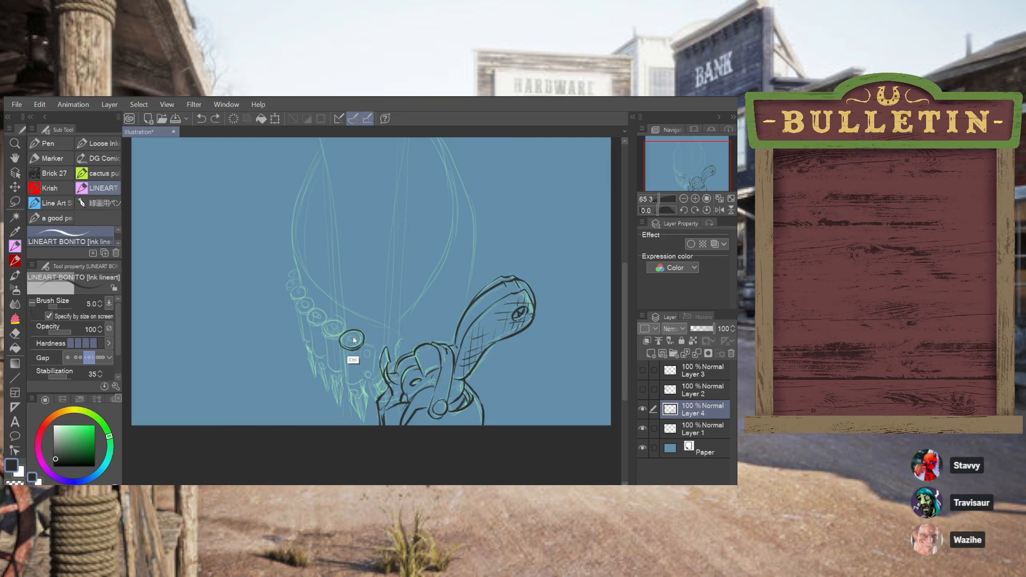
{"action": "left_click_drag", "start_coordinate": [350, 340], "coordinate": [353, 339]}
{"action": "key", "text": "ctrl+z"}
Ink the sides and curved base of the cartridge nearest the holster
{"action": "key", "text": "ctrl+z"}
{"action": "key", "text": "ctrl+z"}
{"action": "left_click_drag", "start_coordinate": [343, 346], "coordinate": [345, 375]}
{"action": "left_click_drag", "start_coordinate": [349, 385], "coordinate": [365, 385]}
{"action": "key", "text": "ctrl+z"}
{"action": "key", "text": "ctrl+z"}
{"action": "left_click_drag", "start_coordinate": [363, 378], "coordinate": [346, 383]}
{"action": "mouse_move", "coordinate": [362, 346]}
{"action": "left_mouse_down"}
{"action": "mouse_move", "coordinate": [364, 378]}
{"action": "mouse_move", "coordinate": [365, 365]}
{"action": "left_mouse_up"}
{"action": "key", "text": "ctrl+z"}
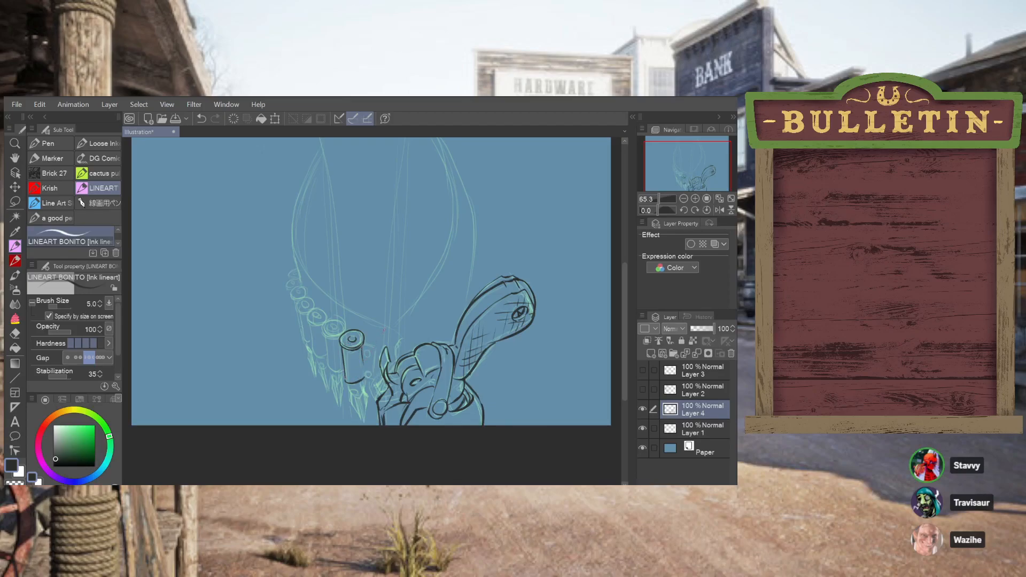
{"action": "key", "text": "ctrl+z"}
Ink the small tab with two rivets between the first cartridge and the hammer
{"action": "left_click_drag", "start_coordinate": [362, 345], "coordinate": [363, 363]}
{"action": "key", "text": "ctrl+z"}
{"action": "left_click_drag", "start_coordinate": [376, 349], "coordinate": [374, 377]}
{"action": "key", "text": "ctrl+z"}
{"action": "key", "text": "ctrl+z"}
{"action": "key", "text": "ctrl+z"}
{"action": "left_click_drag", "start_coordinate": [373, 376], "coordinate": [368, 372]}
Ink the oval rim of the second cartridge from the holster
{"action": "key", "text": "ctrl+z"}
{"action": "left_click_drag", "start_coordinate": [368, 375], "coordinate": [369, 373]}
{"action": "key", "text": "ctrl+z"}
{"action": "left_click_drag", "start_coordinate": [368, 353], "coordinate": [369, 349]}
{"action": "left_click_drag", "start_coordinate": [363, 344], "coordinate": [375, 347]}
{"action": "mouse_move", "coordinate": [332, 336]}
{"action": "left_mouse_down"}
{"action": "mouse_move", "coordinate": [325, 322]}
{"action": "mouse_move", "coordinate": [341, 335]}
{"action": "left_mouse_up"}
{"action": "key", "text": "ctrl+z"}
{"action": "key", "text": "ctrl+z"}
{"action": "left_click_drag", "start_coordinate": [340, 320], "coordinate": [324, 323]}
Ink the second cartridge's sides, curved base and centre mark
{"action": "key", "text": "ctrl+z"}
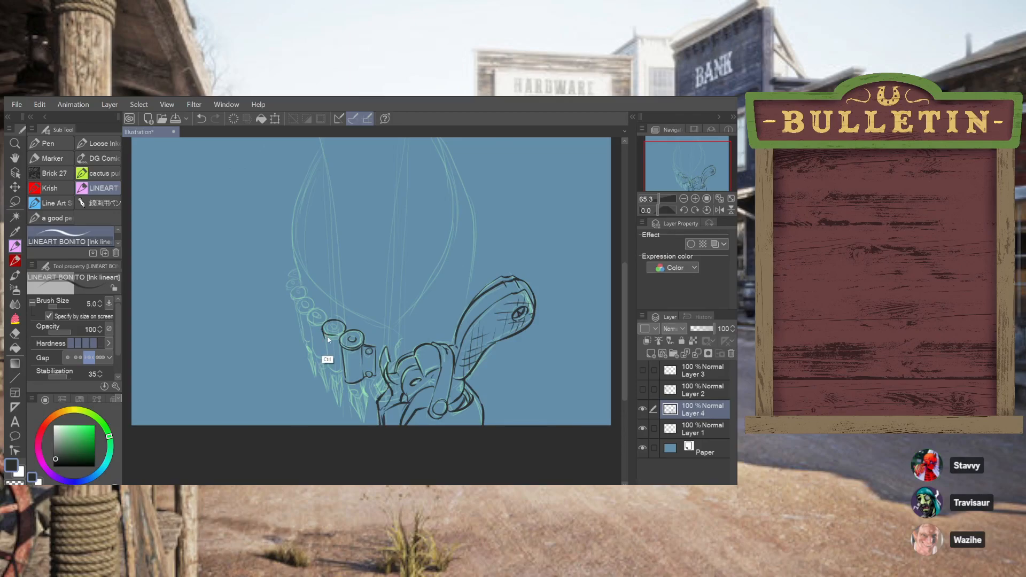
{"action": "left_click_drag", "start_coordinate": [323, 334], "coordinate": [338, 340]}
{"action": "key", "text": "ctrl+z"}
{"action": "mouse_move", "coordinate": [324, 336]}
{"action": "left_mouse_down"}
{"action": "mouse_move", "coordinate": [328, 370]}
{"action": "mouse_move", "coordinate": [344, 368]}
{"action": "left_mouse_up"}
{"action": "key", "text": "ctrl+z"}
{"action": "left_click_drag", "start_coordinate": [341, 370], "coordinate": [328, 365]}
{"action": "key", "text": "ctrl+z"}
Ink the third cartridge with its round rim, centre mark and cylindrical body
{"action": "key", "text": "ctrl+z"}
{"action": "left_click_drag", "start_coordinate": [337, 328], "coordinate": [337, 325]}
{"action": "key", "text": "ctrl+z"}
{"action": "left_click_drag", "start_coordinate": [311, 327], "coordinate": [324, 352]}
{"action": "left_click_drag", "start_coordinate": [320, 315], "coordinate": [309, 315]}
{"action": "key", "text": "ctrl+z"}
{"action": "key", "text": "ctrl+z"}
{"action": "left_click_drag", "start_coordinate": [314, 310], "coordinate": [309, 324]}
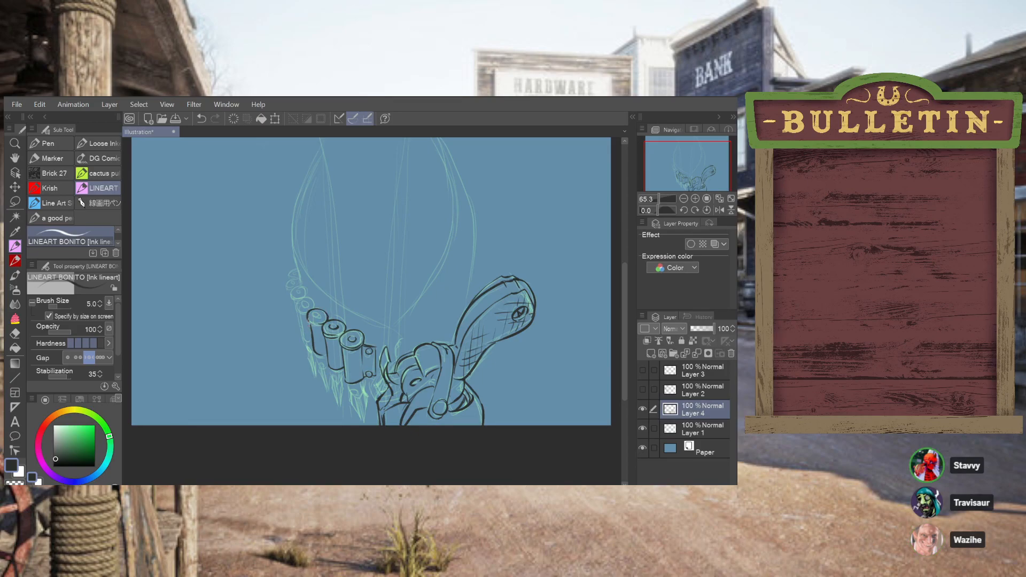
{"action": "key", "text": "ctrl+z"}
{"action": "left_click_drag", "start_coordinate": [308, 320], "coordinate": [316, 325]}
{"action": "key", "text": "ctrl+z"}
{"action": "left_click_drag", "start_coordinate": [309, 320], "coordinate": [318, 323]}
{"action": "key", "text": "ctrl+z"}
{"action": "left_click_drag", "start_coordinate": [308, 313], "coordinate": [315, 323]}
{"action": "key", "text": "ctrl+z"}
Ink the round rim of the fourth cartridge from the holster
{"action": "left_click_drag", "start_coordinate": [296, 305], "coordinate": [313, 305]}
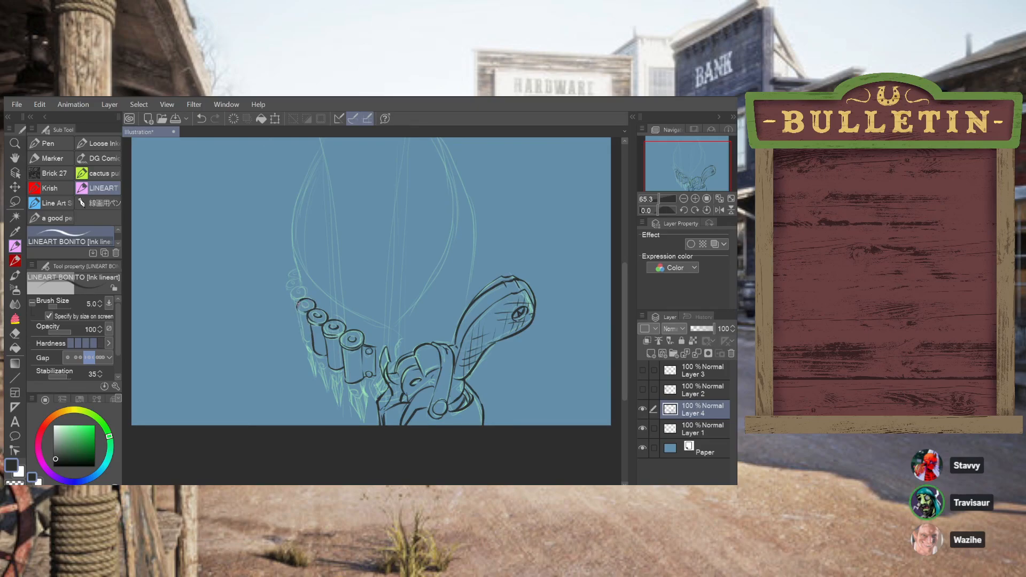
{"action": "key", "text": "ctrl+z"}
{"action": "left_click_drag", "start_coordinate": [298, 309], "coordinate": [296, 307]}
{"action": "key", "text": "ctrl+z"}
{"action": "key", "text": "ctrl+z"}
{"action": "key", "text": "ctrl+z"}
{"action": "left_click_drag", "start_coordinate": [298, 310], "coordinate": [297, 306]}
Ink the fourth cartridge's cylindrical body down to its base
{"action": "key", "text": "ctrl+z"}
{"action": "mouse_move", "coordinate": [297, 307]}
{"action": "left_mouse_down"}
{"action": "mouse_move", "coordinate": [300, 327]}
{"action": "mouse_move", "coordinate": [296, 305]}
{"action": "left_mouse_up"}
{"action": "key", "text": "ctrl+z"}
{"action": "key", "text": "ctrl+z"}
{"action": "key", "text": "ctrl+z"}
{"action": "mouse_move", "coordinate": [298, 309]}
{"action": "left_mouse_down"}
{"action": "mouse_move", "coordinate": [309, 315]}
{"action": "mouse_move", "coordinate": [305, 338]}
{"action": "left_mouse_up"}
{"action": "key", "text": "ctrl+z"}
{"action": "key", "text": "ctrl+z"}
{"action": "key", "text": "ctrl+z"}
{"action": "key", "text": "ctrl+z"}
{"action": "key", "text": "ctrl+z"}
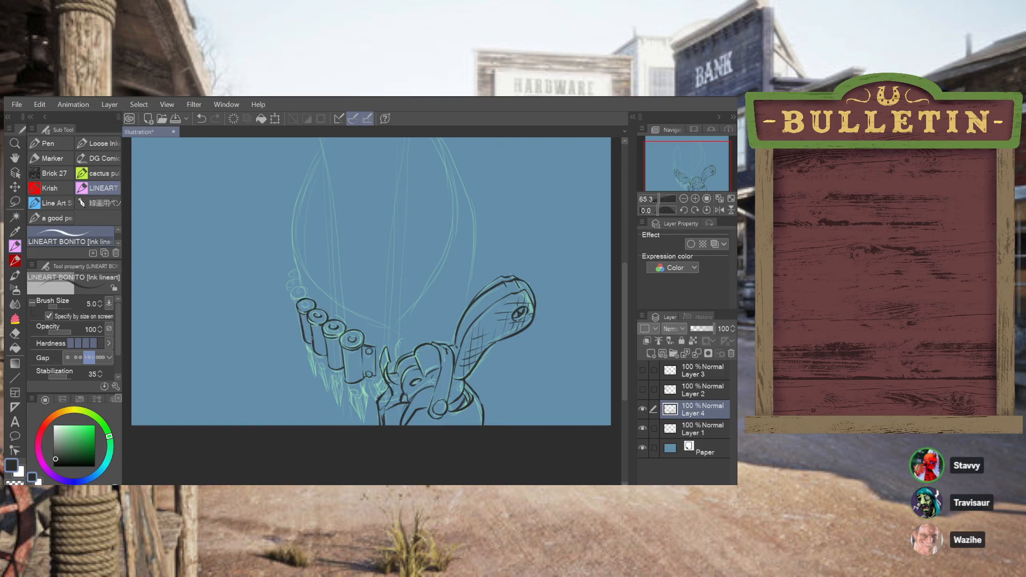
Ink the small round rim of the fifth cartridge from the holster
{"action": "key", "text": "ctrl+z"}
{"action": "left_click_drag", "start_coordinate": [298, 302], "coordinate": [292, 298]}
{"action": "key", "text": "ctrl+z"}
{"action": "key", "text": "ctrl+z"}
{"action": "left_click_drag", "start_coordinate": [301, 300], "coordinate": [293, 298]}
Ink the fifth cartridge's centre mark and touch up its rim beside the fourth cartridge
{"action": "key", "text": "ctrl+z"}
{"action": "key", "text": "ctrl+z"}
{"action": "key", "text": "ctrl+z"}
{"action": "left_click_drag", "start_coordinate": [301, 289], "coordinate": [293, 294]}
{"action": "key", "text": "ctrl+z"}
{"action": "left_click_drag", "start_coordinate": [291, 294], "coordinate": [295, 298]}
Ink the sixth cartridge's narrow rim and the short belt edge rising beside it
{"action": "key", "text": "ctrl+z"}
{"action": "key", "text": "ctrl+z"}
{"action": "key", "text": "ctrl+z"}
{"action": "key", "text": "ctrl+z"}
{"action": "left_click_drag", "start_coordinate": [291, 298], "coordinate": [290, 296]}
{"action": "key", "text": "ctrl+z"}
{"action": "left_click_drag", "start_coordinate": [296, 292], "coordinate": [301, 290]}
{"action": "key", "text": "ctrl+z"}
{"action": "mouse_move", "coordinate": [289, 284]}
{"action": "left_mouse_down"}
{"action": "mouse_move", "coordinate": [298, 284]}
{"action": "mouse_move", "coordinate": [286, 287]}
{"action": "left_mouse_up"}
{"action": "key", "text": "ctrl+z"}
{"action": "left_click_drag", "start_coordinate": [300, 286], "coordinate": [299, 215]}
{"action": "key", "text": "ctrl+z"}
{"action": "key", "text": "ctrl+z"}
{"action": "key", "text": "ctrl+z"}
{"action": "left_click_drag", "start_coordinate": [297, 267], "coordinate": [297, 208]}
Ink the long outer curve rising from the upper end of the cartridge row along the sketch
{"action": "key", "text": "ctrl+z"}
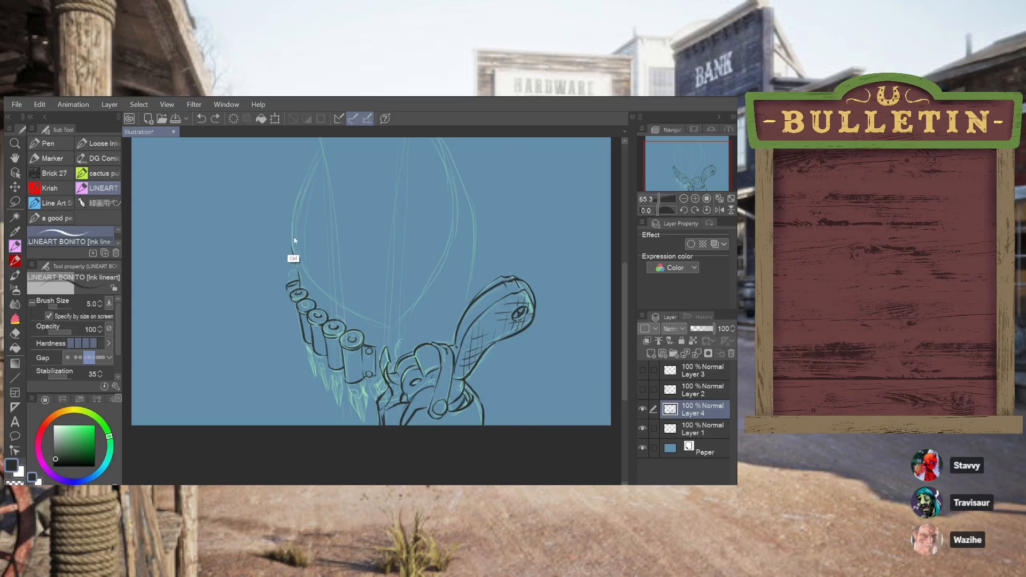
{"action": "left_click_drag", "start_coordinate": [292, 251], "coordinate": [320, 158]}
{"action": "key", "text": "ctrl+z"}
{"action": "mouse_move", "coordinate": [295, 251]}
{"action": "left_mouse_down"}
{"action": "mouse_move", "coordinate": [293, 212]}
{"action": "mouse_move", "coordinate": [319, 153]}
{"action": "left_mouse_up"}
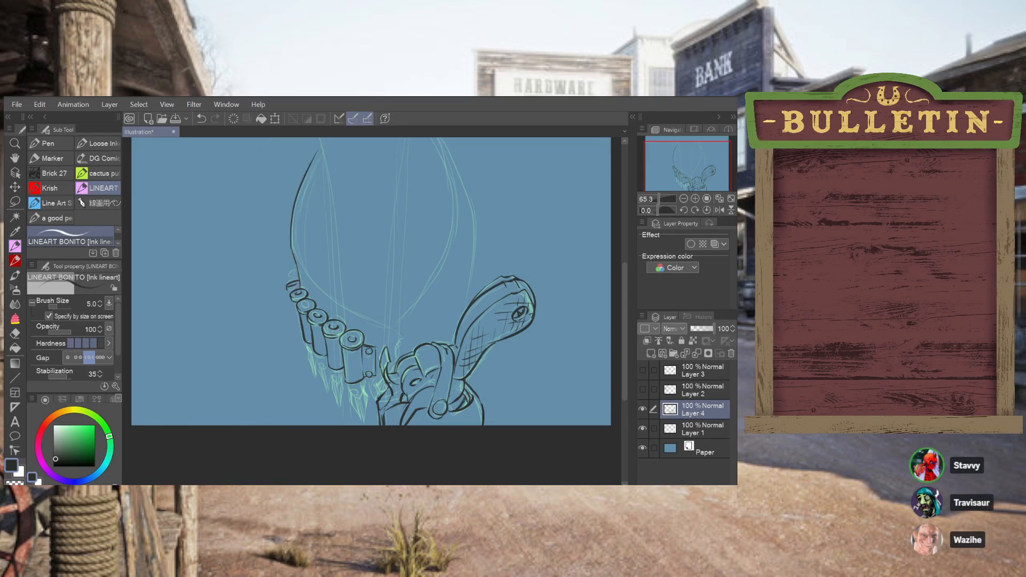
{"action": "left_click_drag", "start_coordinate": [302, 285], "coordinate": [300, 268]}
{"action": "key", "text": "ctrl+z"}
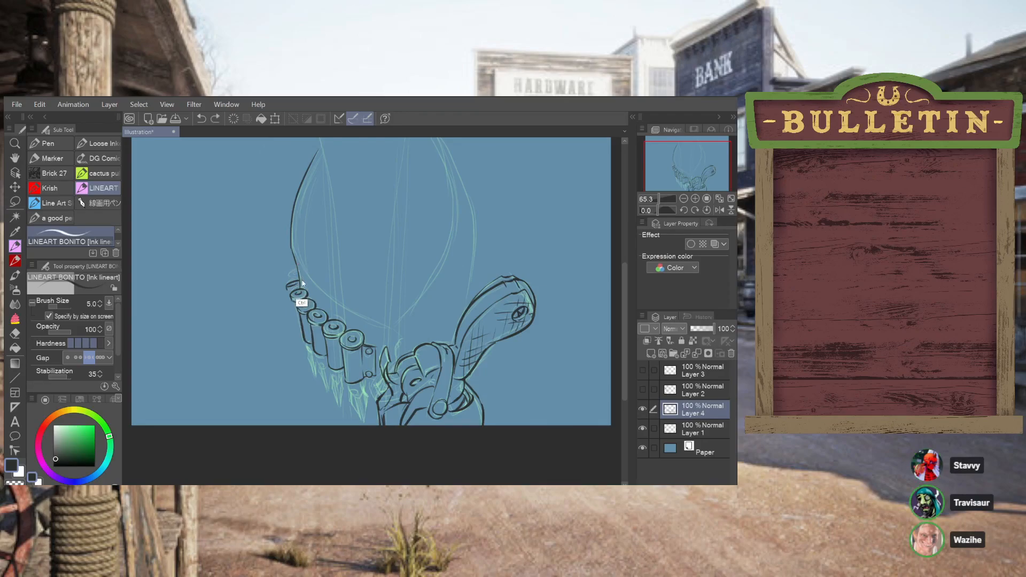
Ink the belt edge joining the outer curve to the cartridges and refine the sixth cartridge's rim
{"action": "left_click_drag", "start_coordinate": [297, 265], "coordinate": [300, 285]}
{"action": "key", "text": "ctrl+z"}
{"action": "key", "text": "ctrl+z"}
{"action": "key", "text": "ctrl+z"}
{"action": "left_click_drag", "start_coordinate": [287, 285], "coordinate": [297, 292]}
{"action": "left_click_drag", "start_coordinate": [287, 288], "coordinate": [301, 283]}
{"action": "key", "text": "ctrl+z"}
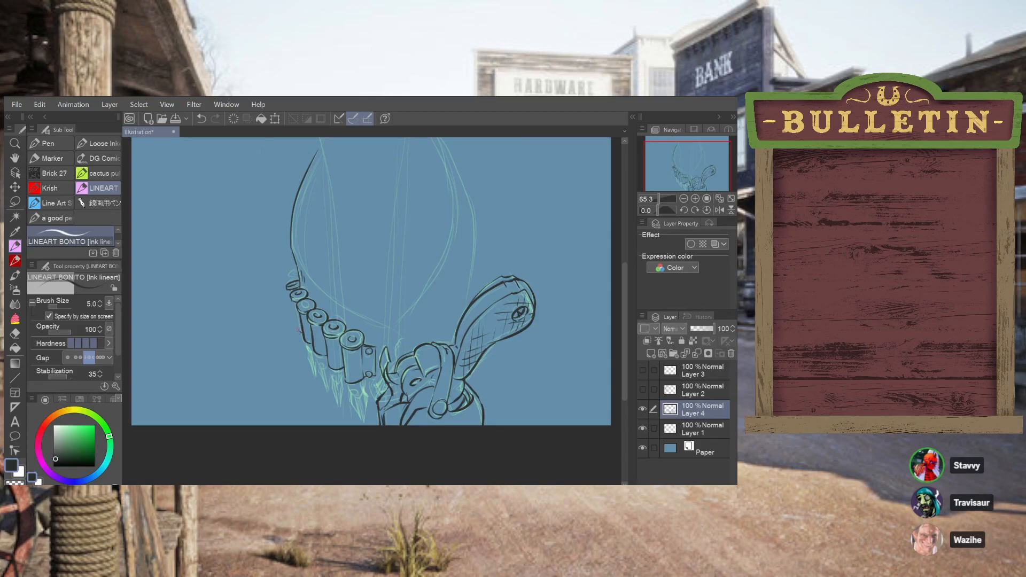
Ink the outer side of the fifth cartridge and the small cartridge edge at the row's upper end
{"action": "left_click_drag", "start_coordinate": [294, 310], "coordinate": [300, 338]}
{"action": "key", "text": "ctrl+z"}
{"action": "key", "text": "ctrl+z"}
{"action": "key", "text": "ctrl+z"}
Ink the curved shoulder of the bullet below the cartridge nearest the holster
{"action": "key", "text": "ctrl+z"}
{"action": "left_click_drag", "start_coordinate": [292, 302], "coordinate": [298, 332]}
{"action": "key", "text": "ctrl+z"}
{"action": "key", "text": "ctrl+z"}
{"action": "mouse_move", "coordinate": [292, 277]}
{"action": "left_mouse_down"}
{"action": "mouse_move", "coordinate": [300, 285]}
{"action": "mouse_move", "coordinate": [293, 274]}
{"action": "left_mouse_up"}
{"action": "key", "text": "ctrl+z"}
{"action": "key", "text": "ctrl+z"}
{"action": "key", "text": "ctrl+z"}
{"action": "left_click_drag", "start_coordinate": [354, 394], "coordinate": [362, 392]}
{"action": "key", "text": "ctrl+z"}
{"action": "key", "text": "ctrl+z"}
{"action": "key", "text": "ctrl+z"}
{"action": "key", "text": "ctrl+z"}
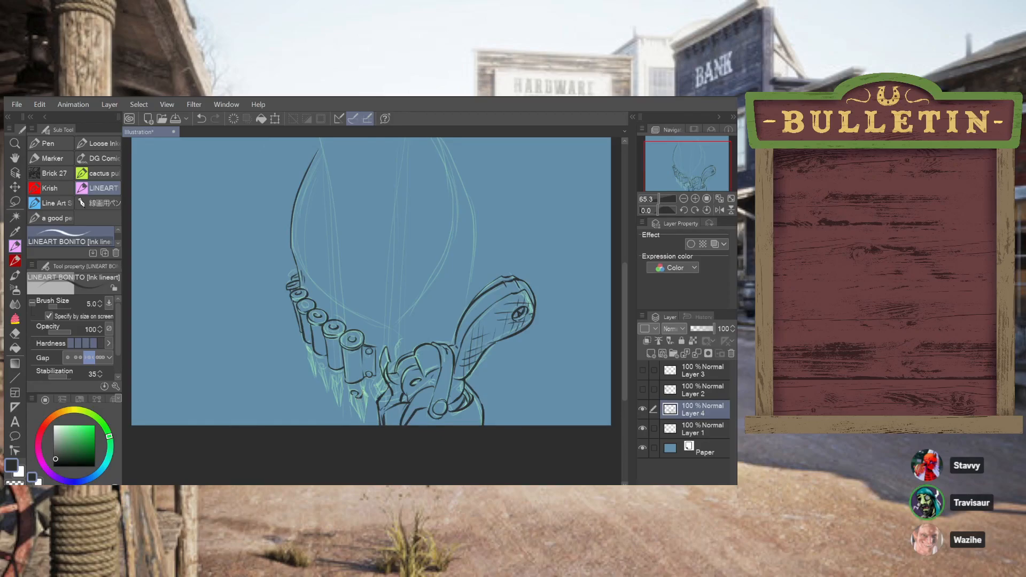
{"action": "key", "text": "ctrl+z"}
{"action": "left_click_drag", "start_coordinate": [358, 397], "coordinate": [364, 390]}
{"action": "key", "text": "ctrl+z"}
Ink the converging sides of the pointed bullet tip nearest the holster
{"action": "key", "text": "ctrl+z"}
{"action": "left_click_drag", "start_coordinate": [364, 389], "coordinate": [369, 396]}
{"action": "left_click_drag", "start_coordinate": [368, 396], "coordinate": [365, 421]}
{"action": "key", "text": "ctrl+z"}
{"action": "key", "text": "ctrl+z"}
{"action": "left_click_drag", "start_coordinate": [358, 397], "coordinate": [363, 421]}
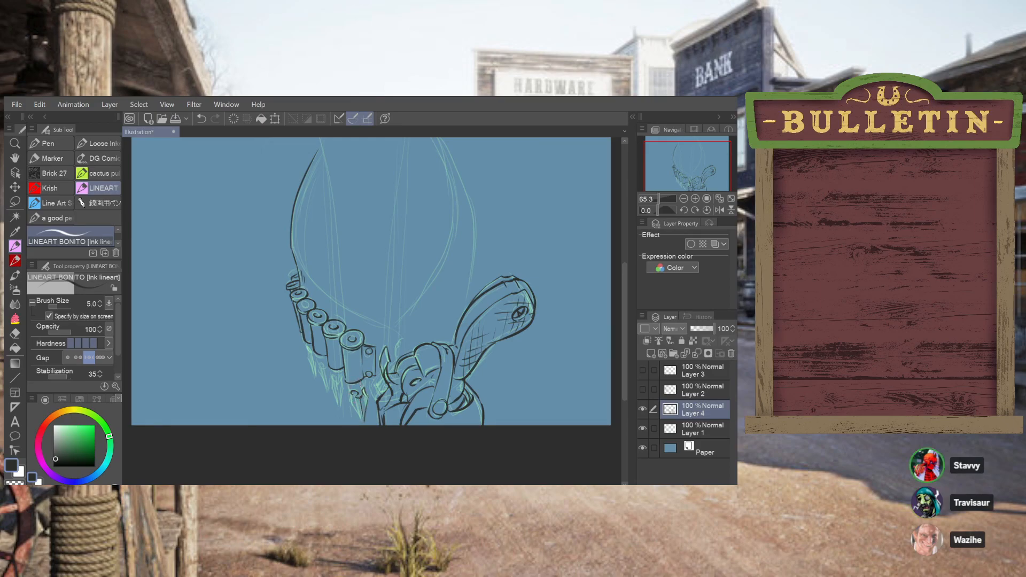
Ink the casing edge and inner line of the bullet nearest the holster, refining its pointed tip
{"action": "left_click_drag", "start_coordinate": [365, 375], "coordinate": [365, 394]}
{"action": "key", "text": "ctrl+z"}
{"action": "key", "text": "ctrl+z"}
{"action": "key", "text": "ctrl+z"}
{"action": "left_click_drag", "start_coordinate": [353, 392], "coordinate": [361, 421]}
Ink the side nearest the holster of the second cartridge's pointed bullet tip
{"action": "key", "text": "ctrl+z"}
{"action": "key", "text": "ctrl+z"}
{"action": "key", "text": "ctrl+z"}
{"action": "key", "text": "ctrl+z"}
{"action": "left_click_drag", "start_coordinate": [361, 415], "coordinate": [350, 398]}
{"action": "key", "text": "ctrl+z"}
{"action": "key", "text": "ctrl+y"}
{"action": "left_click_drag", "start_coordinate": [338, 383], "coordinate": [343, 409]}
{"action": "key", "text": "ctrl+z"}
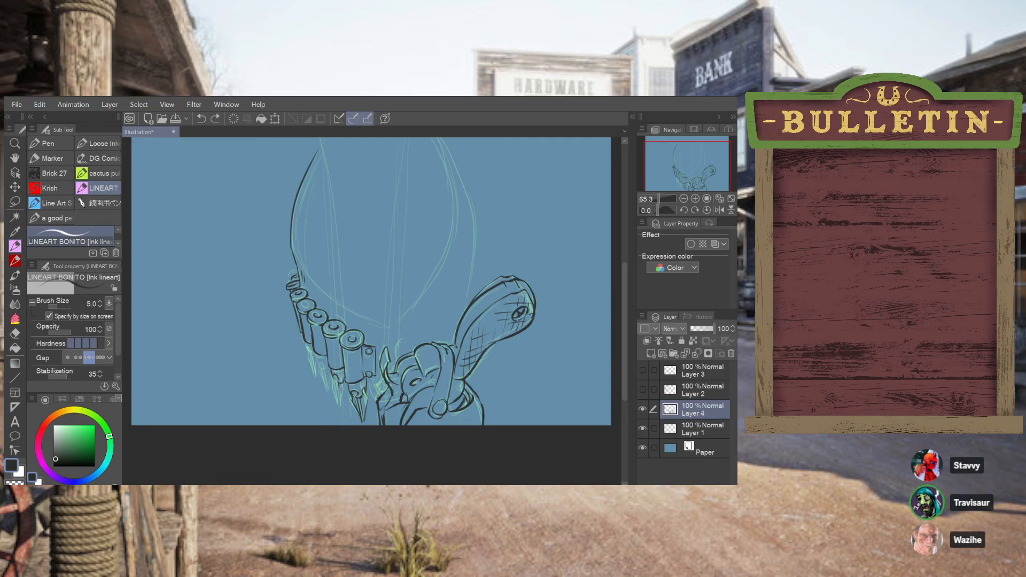
{"action": "key", "text": "ctrl+z"}
{"action": "left_click_drag", "start_coordinate": [339, 383], "coordinate": [346, 407]}
{"action": "key", "text": "ctrl+z"}
{"action": "key", "text": "ctrl+z"}
{"action": "left_click_drag", "start_coordinate": [337, 379], "coordinate": [341, 404]}
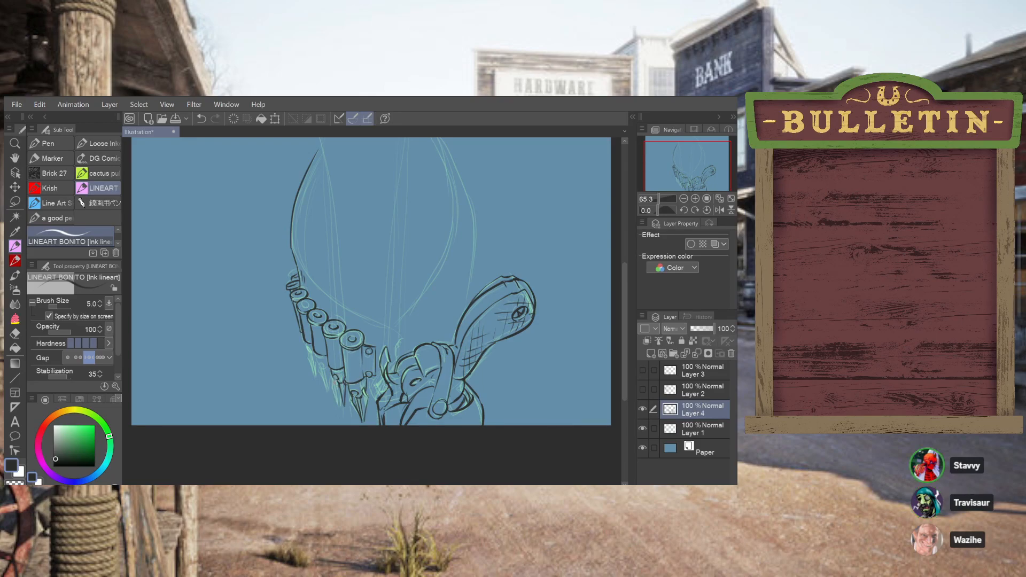
Ink the outer side of the second cartridge's bullet down to its point
{"action": "left_click_drag", "start_coordinate": [335, 381], "coordinate": [338, 404]}
{"action": "key", "text": "ctrl+z"}
{"action": "left_click_drag", "start_coordinate": [335, 389], "coordinate": [340, 404]}
{"action": "key", "text": "ctrl+z"}
{"action": "key", "text": "ctrl+z"}
{"action": "key", "text": "ctrl+z"}
{"action": "left_click_drag", "start_coordinate": [333, 377], "coordinate": [338, 404]}
Ink the shoulder and pointed bullet tip of the third cartridge
{"action": "key", "text": "ctrl+z"}
{"action": "left_click_drag", "start_coordinate": [333, 383], "coordinate": [338, 402]}
{"action": "key", "text": "ctrl+z"}
{"action": "key", "text": "ctrl+z"}
{"action": "left_click_drag", "start_coordinate": [317, 355], "coordinate": [326, 367]}
{"action": "key", "text": "ctrl+z"}
{"action": "left_click_drag", "start_coordinate": [324, 367], "coordinate": [329, 389]}
{"action": "key", "text": "ctrl+z"}
{"action": "left_click_drag", "start_coordinate": [322, 368], "coordinate": [328, 389]}
{"action": "left_click_drag", "start_coordinate": [322, 363], "coordinate": [323, 365]}
{"action": "key", "text": "ctrl+z"}
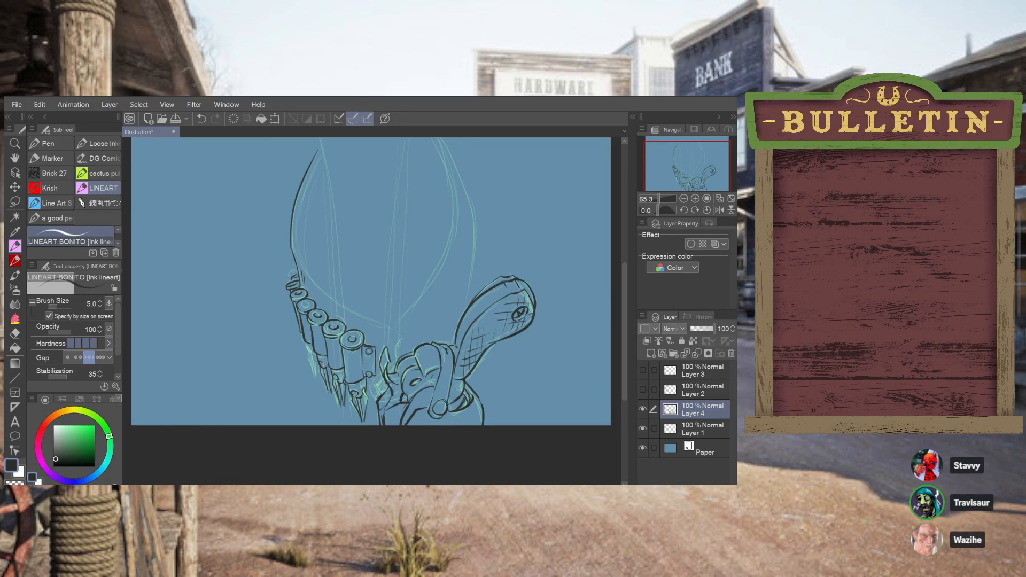
{"action": "key", "text": "ctrl+z"}
{"action": "left_click_drag", "start_coordinate": [319, 362], "coordinate": [324, 367]}
{"action": "key", "text": "ctrl+z"}
Ink the fourth cartridge's outer edge and pointed bullet tip
{"action": "left_click_drag", "start_coordinate": [300, 327], "coordinate": [316, 376]}
{"action": "key", "text": "ctrl+z"}
{"action": "key", "text": "ctrl+z"}
{"action": "key", "text": "ctrl+z"}
{"action": "key", "text": "ctrl+z"}
{"action": "left_click_drag", "start_coordinate": [316, 369], "coordinate": [319, 377]}
{"action": "key", "text": "ctrl+z"}
{"action": "key", "text": "ctrl+z"}
{"action": "key", "text": "ctrl+z"}
{"action": "left_click_drag", "start_coordinate": [316, 365], "coordinate": [319, 374]}
{"action": "left_click_drag", "start_coordinate": [312, 355], "coordinate": [319, 383]}
{"action": "key", "text": "ctrl+z"}
{"action": "key", "text": "ctrl+z"}
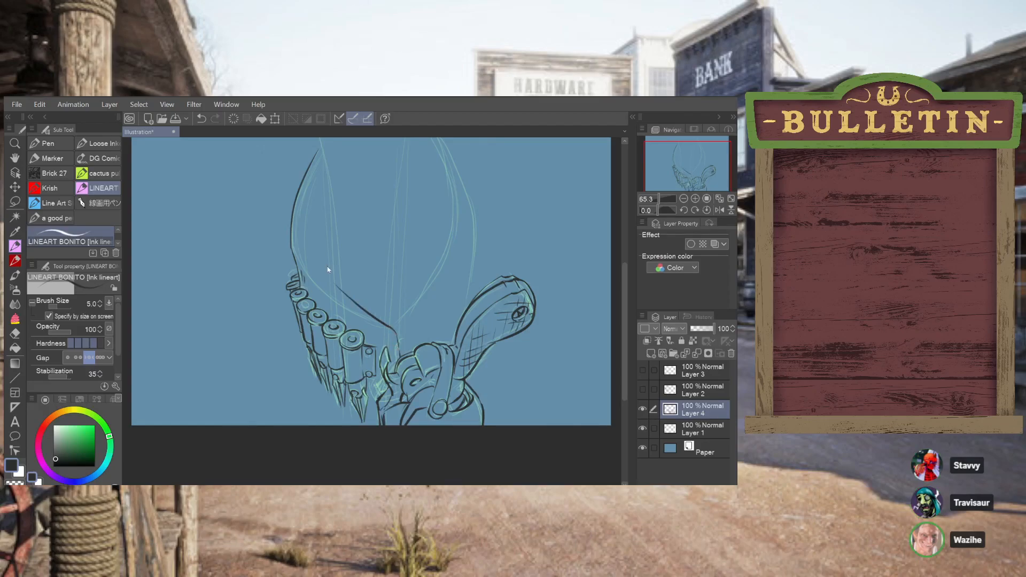
Ink the curve sweeping from the outer outline down above the cartridges to the central point
{"action": "mouse_move", "coordinate": [298, 255]}
{"action": "left_mouse_down"}
{"action": "mouse_move", "coordinate": [350, 312]}
{"action": "mouse_move", "coordinate": [397, 332]}
{"action": "mouse_move", "coordinate": [304, 265]}
{"action": "mouse_move", "coordinate": [338, 303]}
{"action": "left_mouse_up"}
{"action": "key", "text": "ctrl+z"}
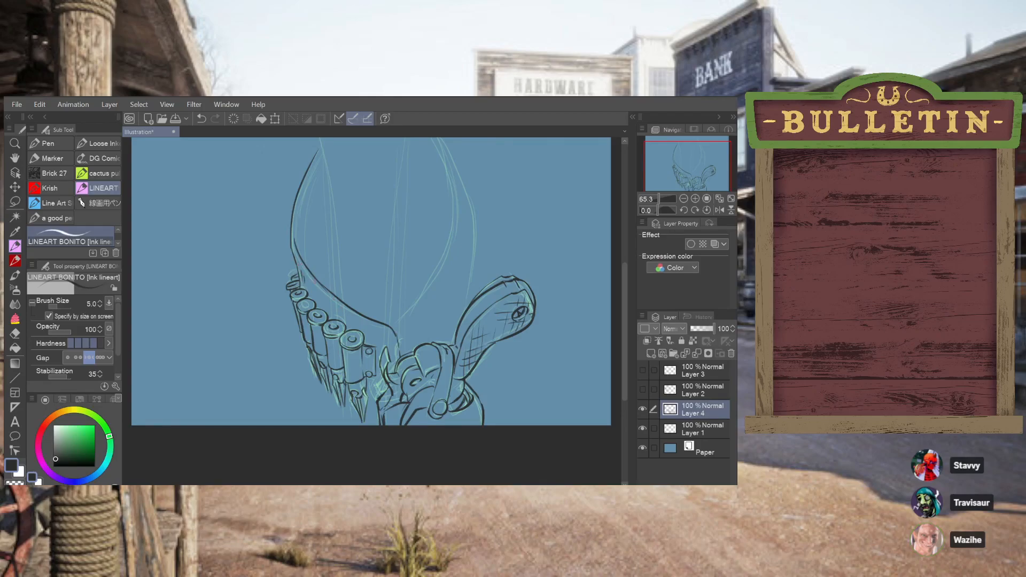
{"action": "left_click_drag", "start_coordinate": [310, 276], "coordinate": [369, 323]}
{"action": "key", "text": "ctrl+z"}
{"action": "mouse_move", "coordinate": [382, 324]}
{"action": "left_mouse_down"}
{"action": "mouse_move", "coordinate": [321, 286]}
{"action": "mouse_move", "coordinate": [340, 302]}
{"action": "left_mouse_up"}
{"action": "key", "text": "ctrl+z"}
{"action": "key", "text": "ctrl+z"}
{"action": "left_click_drag", "start_coordinate": [294, 251], "coordinate": [345, 310]}
{"action": "key", "text": "ctrl+z"}
{"action": "left_click_drag", "start_coordinate": [369, 394], "coordinate": [380, 397]}
{"action": "key", "text": "ctrl+z"}
Ink the long slanted line from the canvas's upper edge down to the curve above the cartridges
{"action": "scroll", "coordinate": [626, 262], "scroll_direction": "up", "scroll_amount": 3}
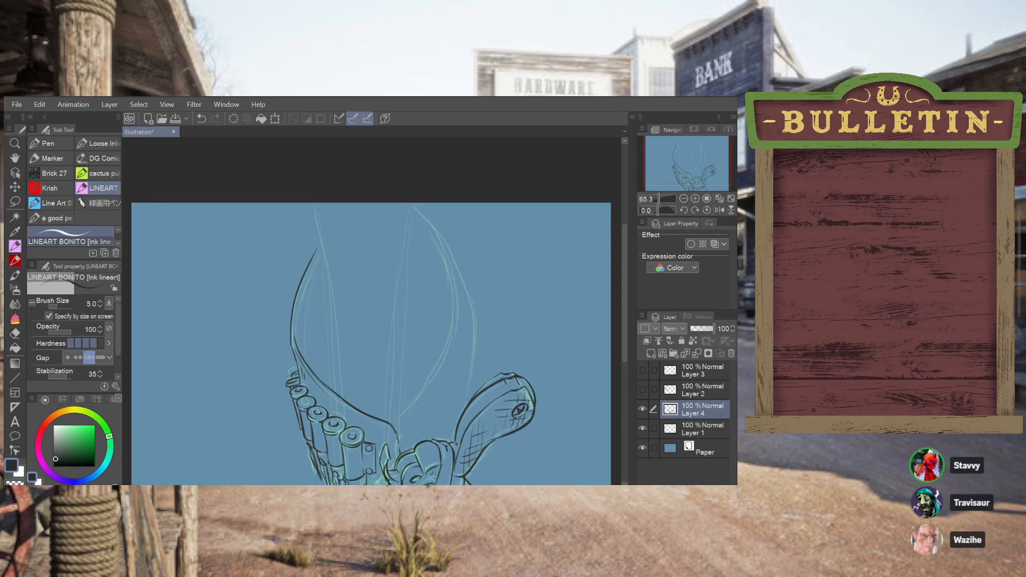
{"action": "mouse_move", "coordinate": [336, 395]}
{"action": "left_mouse_down"}
{"action": "mouse_move", "coordinate": [304, 195]}
{"action": "mouse_move", "coordinate": [324, 386]}
{"action": "left_mouse_up"}
{"action": "key", "text": "ctrl+z"}
{"action": "key", "text": "ctrl+z"}
{"action": "mouse_move", "coordinate": [303, 196]}
{"action": "left_mouse_down"}
{"action": "mouse_move", "coordinate": [335, 395]}
{"action": "mouse_move", "coordinate": [305, 203]}
{"action": "left_mouse_up"}
{"action": "key", "text": "ctrl+z"}
{"action": "key", "text": "ctrl+z"}
{"action": "left_click_drag", "start_coordinate": [343, 398], "coordinate": [305, 156]}
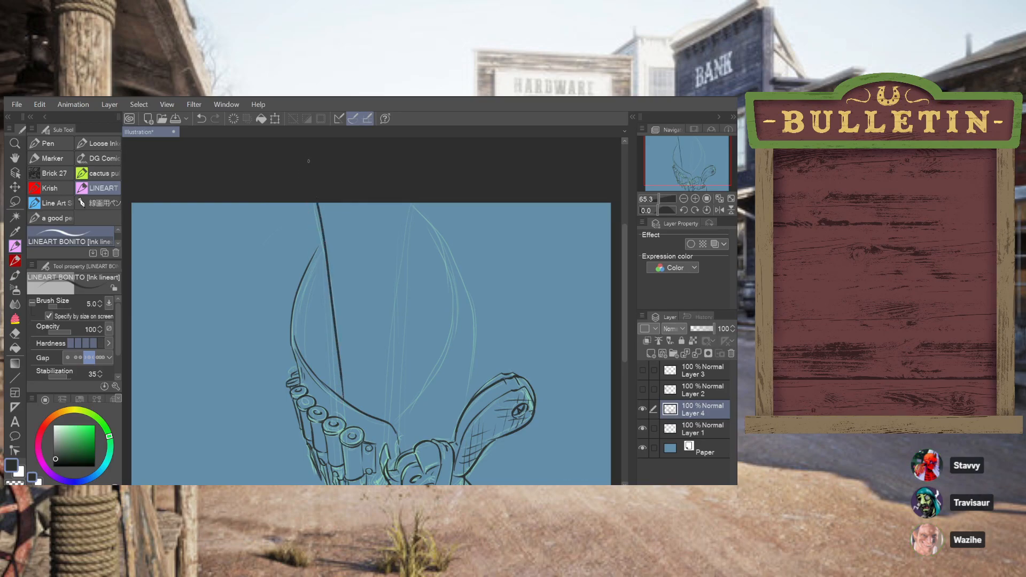
Ink the upper parts of the paired central lines, following the sketch from the canvas's upper edge
{"action": "left_click_drag", "start_coordinate": [410, 188], "coordinate": [391, 354]}
{"action": "mouse_move", "coordinate": [394, 421]}
{"action": "left_mouse_down"}
{"action": "mouse_move", "coordinate": [443, 345]}
{"action": "mouse_move", "coordinate": [446, 302]}
{"action": "mouse_move", "coordinate": [443, 261]}
{"action": "mouse_move", "coordinate": [418, 212]}
{"action": "mouse_move", "coordinate": [402, 283]}
{"action": "left_mouse_up"}
{"action": "key", "text": "ctrl+z"}
{"action": "left_click_drag", "start_coordinate": [419, 199], "coordinate": [401, 280]}
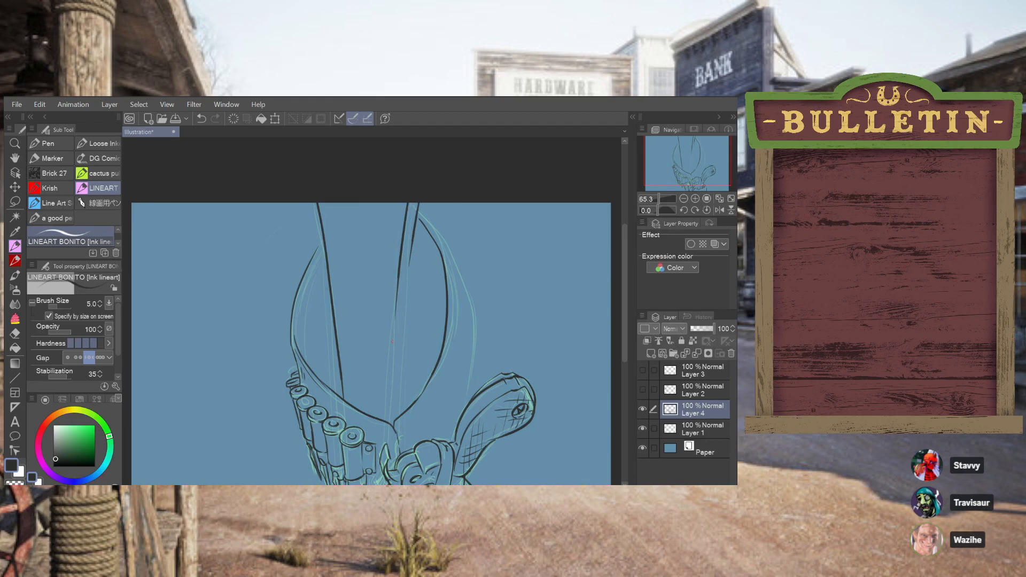
Extend the right line of the central pair down to the meeting point of the curves
{"action": "left_click_drag", "start_coordinate": [407, 282], "coordinate": [403, 401]}
{"action": "key", "text": "ctrl+z"}
{"action": "left_click_drag", "start_coordinate": [408, 263], "coordinate": [401, 349]}
{"action": "mouse_move", "coordinate": [404, 313]}
{"action": "left_mouse_down"}
{"action": "mouse_move", "coordinate": [401, 411]}
{"action": "mouse_move", "coordinate": [402, 347]}
{"action": "left_mouse_up"}
{"action": "key", "text": "ctrl+z"}
{"action": "left_click_drag", "start_coordinate": [405, 308], "coordinate": [401, 381]}
{"action": "key", "text": "ctrl+z"}
{"action": "left_click_drag", "start_coordinate": [405, 305], "coordinate": [402, 380]}
Extend the left line of the central pair down to the meeting point of the curves
{"action": "left_click_drag", "start_coordinate": [394, 316], "coordinate": [395, 408]}
{"action": "key", "text": "ctrl+z"}
{"action": "left_click_drag", "start_coordinate": [392, 318], "coordinate": [393, 403]}
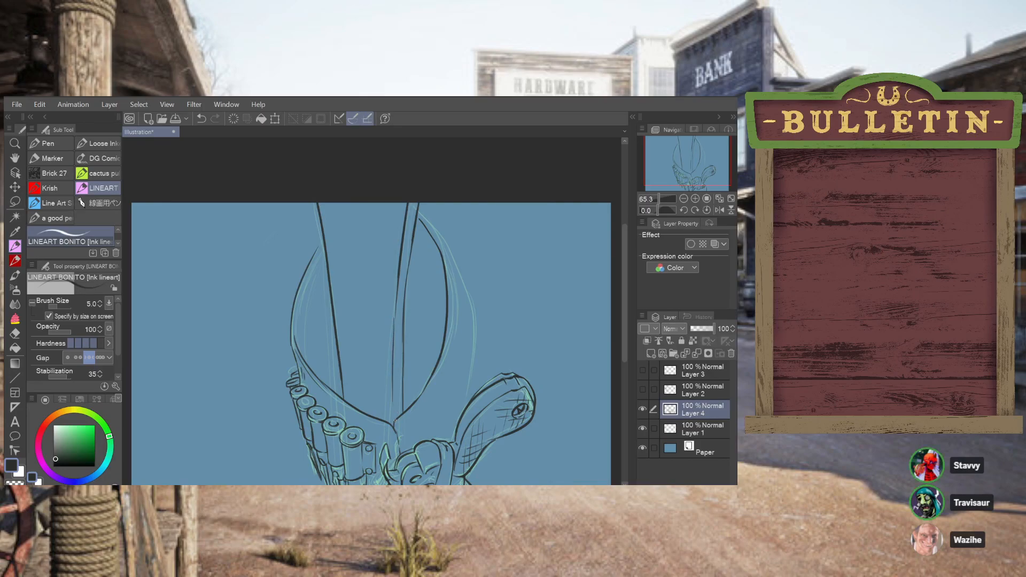
{"action": "key", "text": "ctrl+z"}
{"action": "mouse_move", "coordinate": [395, 325]}
{"action": "left_mouse_down"}
{"action": "mouse_move", "coordinate": [395, 414]}
{"action": "mouse_move", "coordinate": [395, 401]}
{"action": "left_mouse_up"}
{"action": "key", "text": "ctrl+z"}
{"action": "key", "text": "ctrl+z"}
{"action": "mouse_move", "coordinate": [394, 335]}
{"action": "left_mouse_down"}
{"action": "mouse_move", "coordinate": [394, 422]}
{"action": "mouse_move", "coordinate": [396, 331]}
{"action": "left_mouse_up"}
{"action": "key", "text": "ctrl+z"}
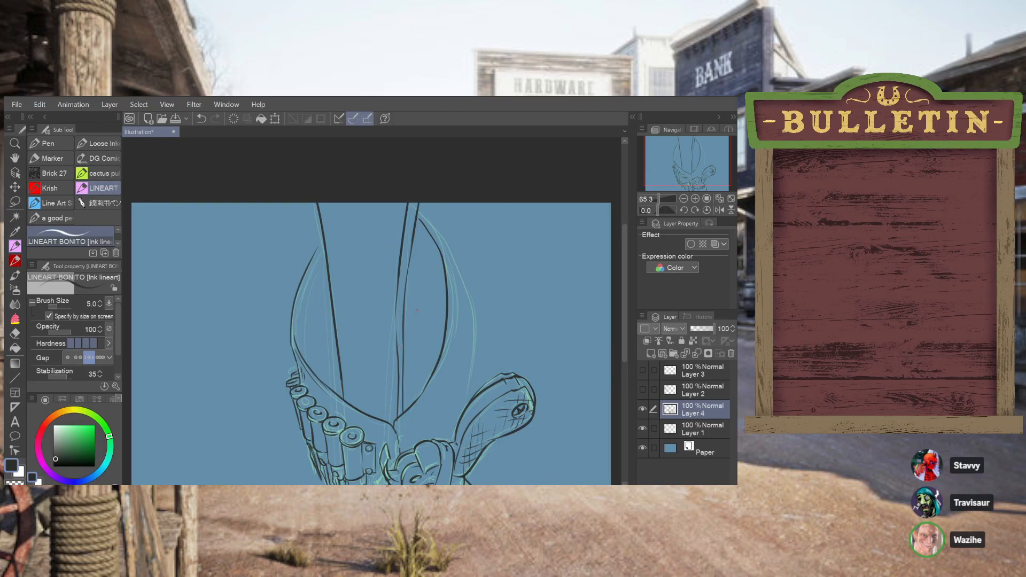
Ink thin wood-grain lines down the left part of the central post and an oval knot near its lower end
{"action": "left_click_drag", "start_coordinate": [332, 203], "coordinate": [343, 277]}
{"action": "key", "text": "ctrl+z"}
{"action": "left_click_drag", "start_coordinate": [330, 205], "coordinate": [345, 311]}
{"action": "mouse_move", "coordinate": [352, 408]}
{"action": "left_mouse_down"}
{"action": "mouse_move", "coordinate": [359, 378]}
{"action": "mouse_move", "coordinate": [363, 410]}
{"action": "mouse_move", "coordinate": [355, 381]}
{"action": "mouse_move", "coordinate": [368, 367]}
{"action": "mouse_move", "coordinate": [368, 412]}
{"action": "left_mouse_up"}
{"action": "key", "text": "ctrl+z"}
{"action": "mouse_move", "coordinate": [365, 405]}
{"action": "left_mouse_down"}
{"action": "mouse_move", "coordinate": [366, 378]}
{"action": "mouse_move", "coordinate": [364, 408]}
{"action": "mouse_move", "coordinate": [374, 355]}
{"action": "mouse_move", "coordinate": [362, 348]}
{"action": "mouse_move", "coordinate": [348, 190]}
{"action": "mouse_move", "coordinate": [346, 213]}
{"action": "mouse_move", "coordinate": [340, 205]}
{"action": "mouse_move", "coordinate": [350, 302]}
{"action": "left_mouse_up"}
{"action": "key", "text": "ctrl+z"}
{"action": "key", "text": "ctrl+z"}
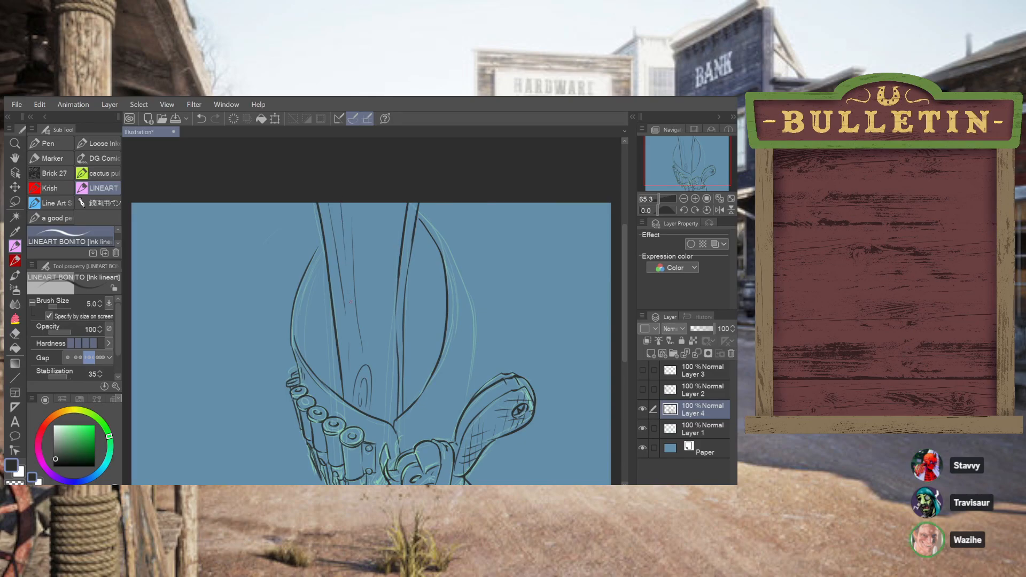
Add thin vertical grain lines above the knot and through the middle and right part of the central post
{"action": "mouse_move", "coordinate": [378, 403]}
{"action": "left_mouse_down"}
{"action": "mouse_move", "coordinate": [371, 355]}
{"action": "mouse_move", "coordinate": [376, 412]}
{"action": "left_mouse_up"}
{"action": "key", "text": "ctrl+z"}
{"action": "key", "text": "ctrl+z"}
{"action": "key", "text": "ctrl+z"}
{"action": "left_click_drag", "start_coordinate": [372, 354], "coordinate": [374, 317]}
{"action": "key", "text": "ctrl+z"}
{"action": "left_click_drag", "start_coordinate": [373, 355], "coordinate": [374, 307]}
{"action": "left_click_drag", "start_coordinate": [367, 206], "coordinate": [368, 265]}
{"action": "left_click_drag", "start_coordinate": [392, 207], "coordinate": [384, 315]}
{"action": "left_click_drag", "start_coordinate": [390, 413], "coordinate": [390, 380]}
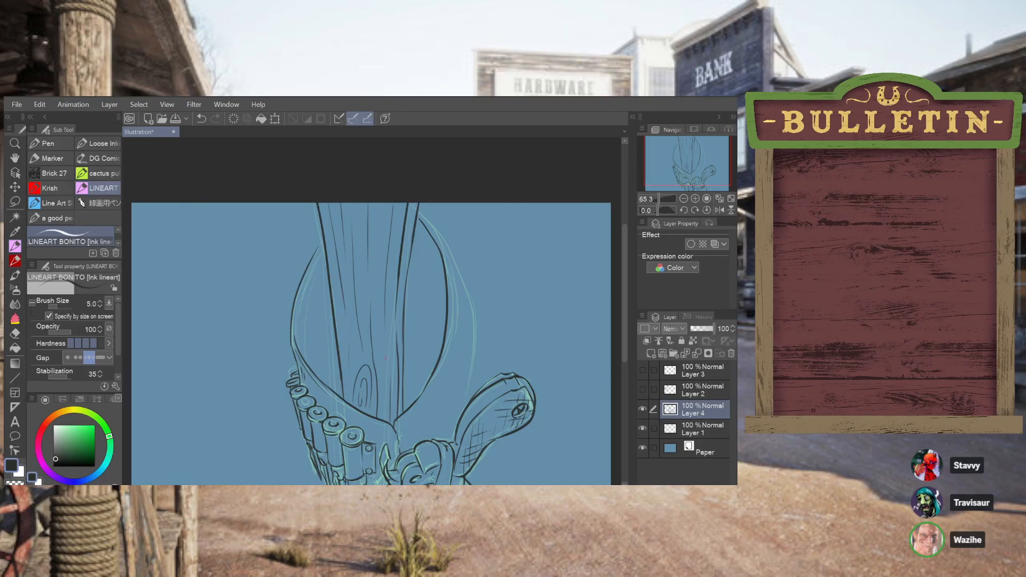
Join the left outer curve to the post's edge and ink an inner curve alongside it
{"action": "left_click_drag", "start_coordinate": [322, 239], "coordinate": [310, 269]}
{"action": "left_click_drag", "start_coordinate": [314, 370], "coordinate": [327, 319]}
{"action": "key", "text": "ctrl+z"}
{"action": "mouse_move", "coordinate": [312, 370]}
{"action": "left_mouse_down"}
{"action": "mouse_move", "coordinate": [315, 316]}
{"action": "mouse_move", "coordinate": [330, 284]}
{"action": "left_mouse_up"}
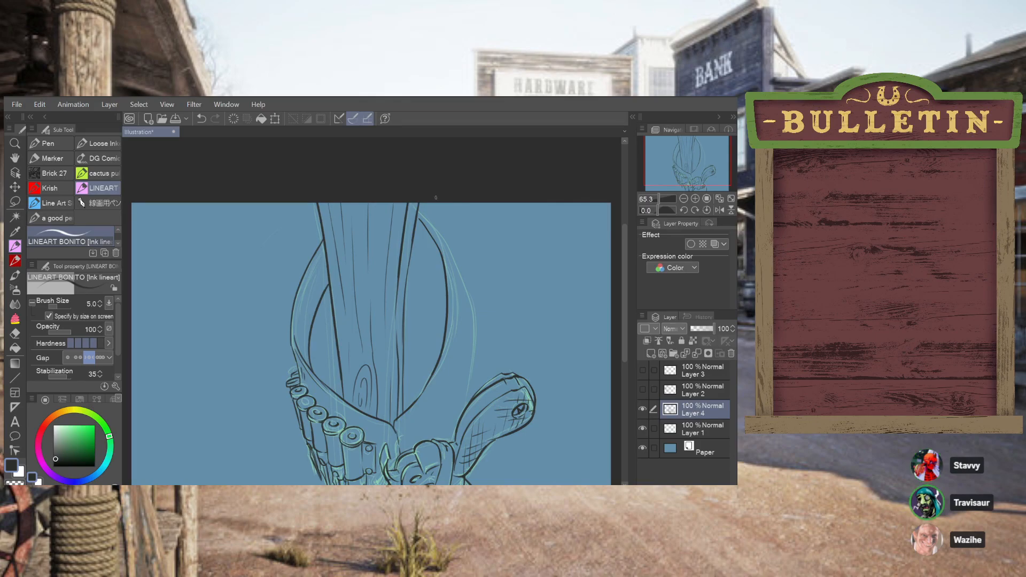
Redraw the left inner curve closer to the outer outline, running from its lower end up to the post
{"action": "key", "text": "ctrl+z"}
{"action": "mouse_move", "coordinate": [328, 272]}
{"action": "left_mouse_down"}
{"action": "mouse_move", "coordinate": [317, 377]}
{"action": "mouse_move", "coordinate": [314, 312]}
{"action": "mouse_move", "coordinate": [325, 289]}
{"action": "left_mouse_up"}
{"action": "key", "text": "ctrl+z"}
{"action": "key", "text": "ctrl+z"}
{"action": "key", "text": "ctrl+z"}
{"action": "left_click_drag", "start_coordinate": [328, 279], "coordinate": [321, 380]}
{"action": "key", "text": "ctrl+z"}
{"action": "left_click_drag", "start_coordinate": [307, 364], "coordinate": [315, 284]}
{"action": "key", "text": "ctrl+z"}
{"action": "mouse_move", "coordinate": [306, 364]}
{"action": "left_mouse_down"}
{"action": "mouse_move", "coordinate": [307, 325]}
{"action": "mouse_move", "coordinate": [327, 284]}
{"action": "left_mouse_up"}
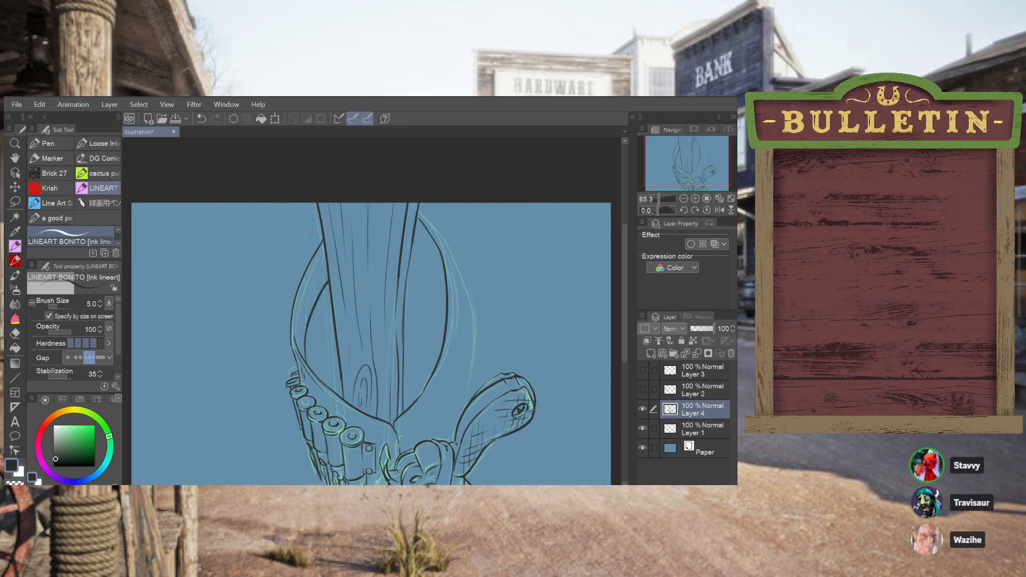
Ink the narrow left face of a tapered plank overlapping the upper part of the central post
{"action": "mouse_move", "coordinate": [308, 232]}
{"action": "left_mouse_down"}
{"action": "mouse_move", "coordinate": [312, 207]}
{"action": "mouse_move", "coordinate": [332, 220]}
{"action": "mouse_move", "coordinate": [342, 291]}
{"action": "mouse_move", "coordinate": [303, 222]}
{"action": "mouse_move", "coordinate": [321, 200]}
{"action": "mouse_move", "coordinate": [345, 260]}
{"action": "mouse_move", "coordinate": [346, 332]}
{"action": "mouse_move", "coordinate": [334, 330]}
{"action": "mouse_move", "coordinate": [344, 331]}
{"action": "mouse_move", "coordinate": [347, 307]}
{"action": "mouse_move", "coordinate": [340, 220]}
{"action": "mouse_move", "coordinate": [312, 268]}
{"action": "mouse_move", "coordinate": [329, 330]}
{"action": "mouse_move", "coordinate": [309, 285]}
{"action": "mouse_move", "coordinate": [310, 190]}
{"action": "left_mouse_up"}
{"action": "key", "text": "ctrl+z"}
{"action": "key", "text": "ctrl+z"}
{"action": "key", "text": "ctrl+z"}
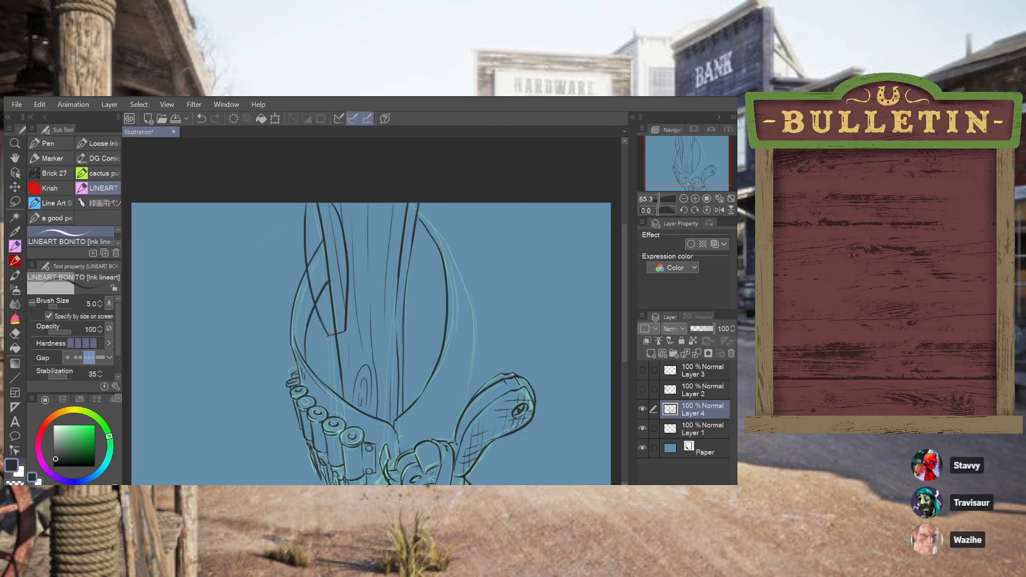
Ink the plank's front face with its right edge and lower end, plus short lines at the canvas's upper edge
{"action": "mouse_move", "coordinate": [347, 327]}
{"action": "left_mouse_down"}
{"action": "mouse_move", "coordinate": [369, 327]}
{"action": "mouse_move", "coordinate": [379, 293]}
{"action": "mouse_move", "coordinate": [382, 209]}
{"action": "mouse_move", "coordinate": [373, 327]}
{"action": "mouse_move", "coordinate": [380, 183]}
{"action": "left_mouse_up"}
{"action": "key", "text": "ctrl+z"}
{"action": "key", "text": "ctrl+z"}
{"action": "key", "text": "ctrl+z"}
{"action": "left_click_drag", "start_coordinate": [372, 326], "coordinate": [369, 196]}
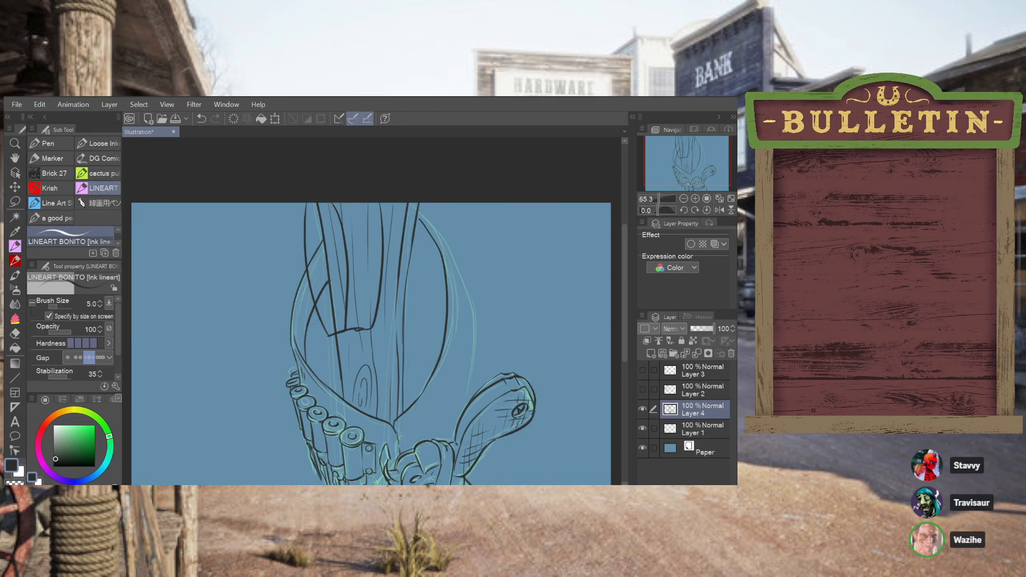
{"action": "left_click_drag", "start_coordinate": [342, 205], "coordinate": [372, 220]}
{"action": "key", "text": "ctrl+z"}
{"action": "mouse_move", "coordinate": [356, 201]}
{"action": "left_mouse_down"}
{"action": "mouse_move", "coordinate": [356, 211]}
{"action": "mouse_move", "coordinate": [378, 203]}
{"action": "left_mouse_up"}
Erase the left outer curve and the post's left edge where they cross the plank
{"action": "key", "text": "e"}
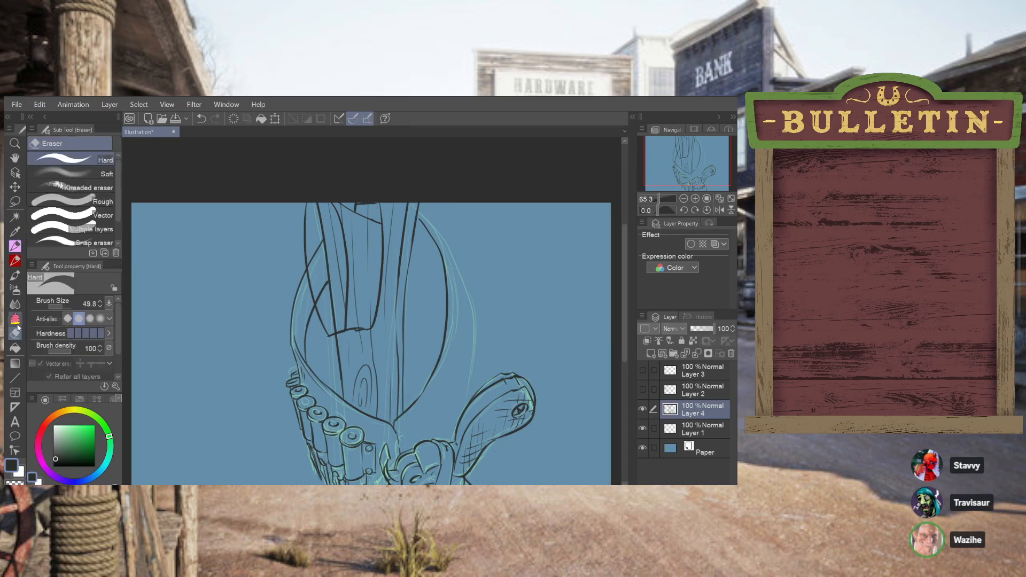
{"action": "left_click_drag", "start_coordinate": [319, 262], "coordinate": [314, 252]}
{"action": "key", "text": "ctrl+z"}
{"action": "mouse_move", "coordinate": [328, 302]}
{"action": "left_mouse_down"}
{"action": "mouse_move", "coordinate": [312, 263]}
{"action": "mouse_move", "coordinate": [320, 303]}
{"action": "mouse_move", "coordinate": [311, 243]}
{"action": "mouse_move", "coordinate": [322, 284]}
{"action": "mouse_move", "coordinate": [320, 234]}
{"action": "mouse_move", "coordinate": [331, 299]}
{"action": "mouse_move", "coordinate": [334, 253]}
{"action": "mouse_move", "coordinate": [336, 263]}
{"action": "mouse_move", "coordinate": [332, 325]}
{"action": "left_mouse_up"}
{"action": "mouse_move", "coordinate": [336, 250]}
{"action": "left_mouse_down"}
{"action": "mouse_move", "coordinate": [323, 195]}
{"action": "mouse_move", "coordinate": [334, 249]}
{"action": "mouse_move", "coordinate": [319, 197]}
{"action": "mouse_move", "coordinate": [324, 249]}
{"action": "left_mouse_up"}
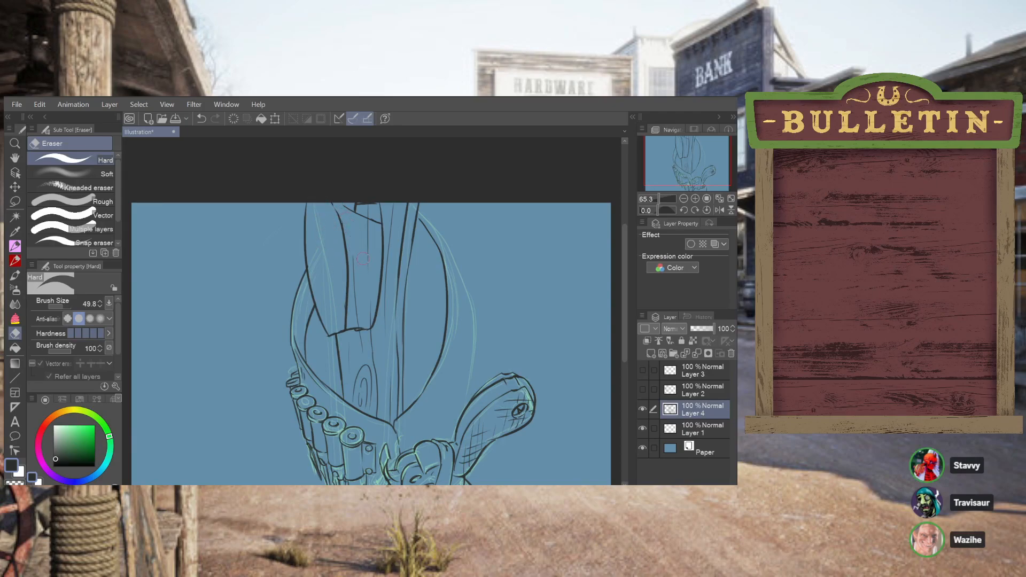
{"action": "key", "text": "ctrl+z"}
Set the eraser size to 30.1 and erase the grain lines inside the plank and the upper end of the right curve
{"action": "mouse_move", "coordinate": [62, 307]}
{"action": "left_mouse_down"}
{"action": "mouse_move", "coordinate": [51, 309]}
{"action": "mouse_move", "coordinate": [64, 309]}
{"action": "left_mouse_up"}
{"action": "mouse_move", "coordinate": [347, 222]}
{"action": "left_mouse_down"}
{"action": "mouse_move", "coordinate": [338, 225]}
{"action": "mouse_move", "coordinate": [341, 210]}
{"action": "left_mouse_up"}
{"action": "left_click_drag", "start_coordinate": [367, 229], "coordinate": [368, 265]}
{"action": "left_click_drag", "start_coordinate": [352, 248], "coordinate": [353, 281]}
{"action": "key", "text": "ctrl+z"}
{"action": "mouse_move", "coordinate": [356, 316]}
{"action": "left_mouse_down"}
{"action": "mouse_move", "coordinate": [373, 299]}
{"action": "mouse_move", "coordinate": [370, 322]}
{"action": "left_mouse_up"}
{"action": "left_click_drag", "start_coordinate": [423, 236], "coordinate": [420, 218]}
{"action": "left_click", "coordinate": [15, 246]}
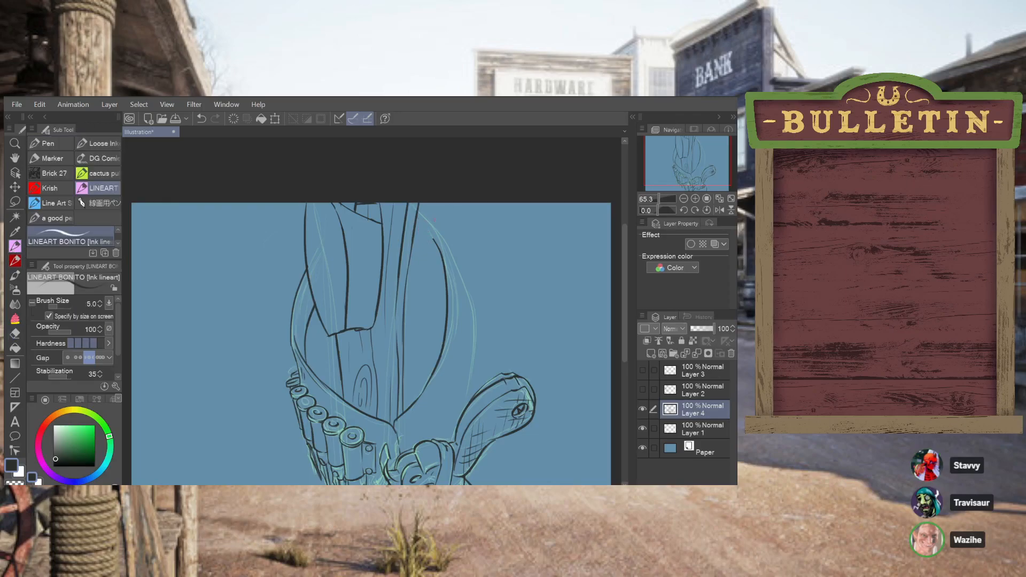
{"action": "mouse_move", "coordinate": [417, 224]}
{"action": "left_mouse_down"}
{"action": "mouse_move", "coordinate": [437, 245]}
{"action": "mouse_move", "coordinate": [425, 231]}
{"action": "mouse_move", "coordinate": [448, 238]}
{"action": "left_mouse_up"}
{"action": "key", "text": "ctrl+z"}
{"action": "mouse_move", "coordinate": [627, 315]}
{"action": "left_mouse_down"}
{"action": "mouse_move", "coordinate": [626, 349]}
{"action": "mouse_move", "coordinate": [627, 312]}
{"action": "mouse_move", "coordinate": [626, 332]}
{"action": "left_mouse_up"}
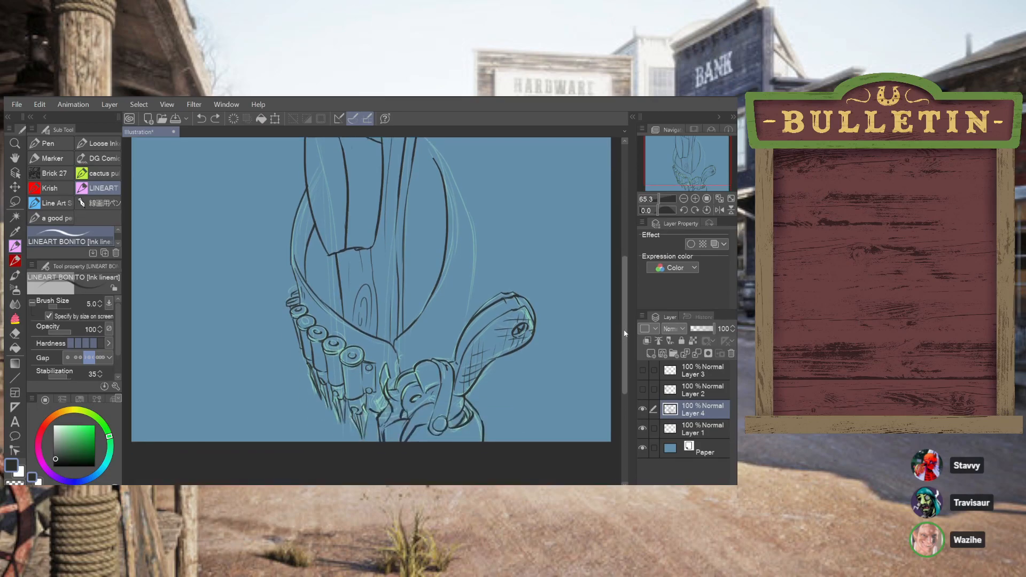
{"action": "left_click_drag", "start_coordinate": [338, 443], "coordinate": [340, 423]}
{"action": "key", "text": "ctrl+z"}
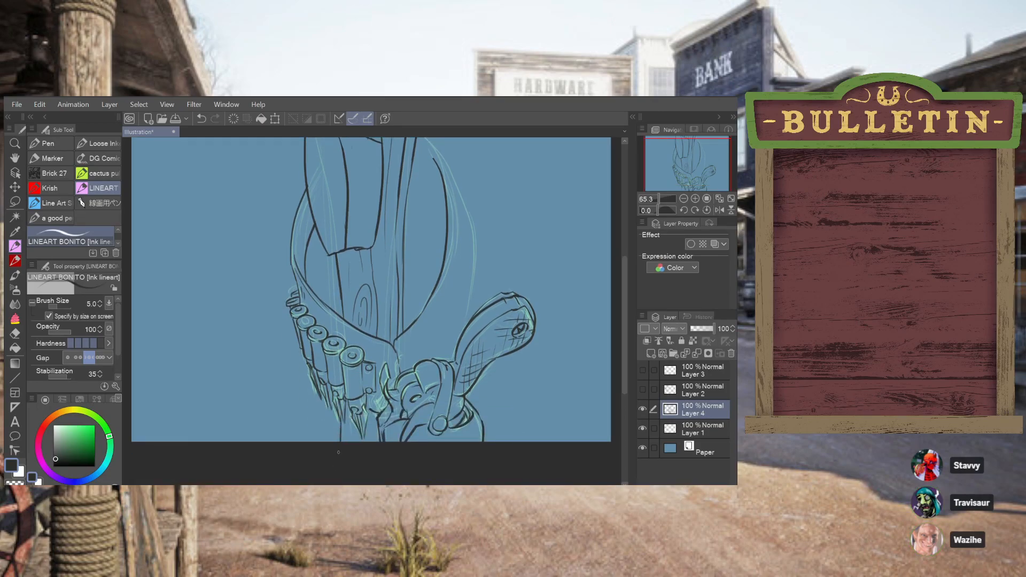
{"action": "key", "text": "ctrl+z"}
{"action": "mouse_move", "coordinate": [346, 443]}
{"action": "left_mouse_down"}
{"action": "mouse_move", "coordinate": [344, 404]}
{"action": "mouse_move", "coordinate": [344, 446]}
{"action": "mouse_move", "coordinate": [344, 425]}
{"action": "left_mouse_up"}
{"action": "key", "text": "ctrl+z"}
{"action": "left_click_drag", "start_coordinate": [345, 319], "coordinate": [342, 296]}
{"action": "key", "text": "ctrl+z"}
{"action": "scroll", "coordinate": [626, 295], "scroll_direction": "up", "scroll_amount": 2}
{"action": "scroll", "coordinate": [627, 295], "scroll_direction": "up", "scroll_amount": 1}
Ink a round rivet head beside the post at the upper end of the right curve and erase the overlapping line inside it
{"action": "mouse_move", "coordinate": [421, 225]}
{"action": "left_mouse_down"}
{"action": "mouse_move", "coordinate": [434, 241]}
{"action": "mouse_move", "coordinate": [440, 228]}
{"action": "left_mouse_up"}
{"action": "key", "text": "ctrl+z"}
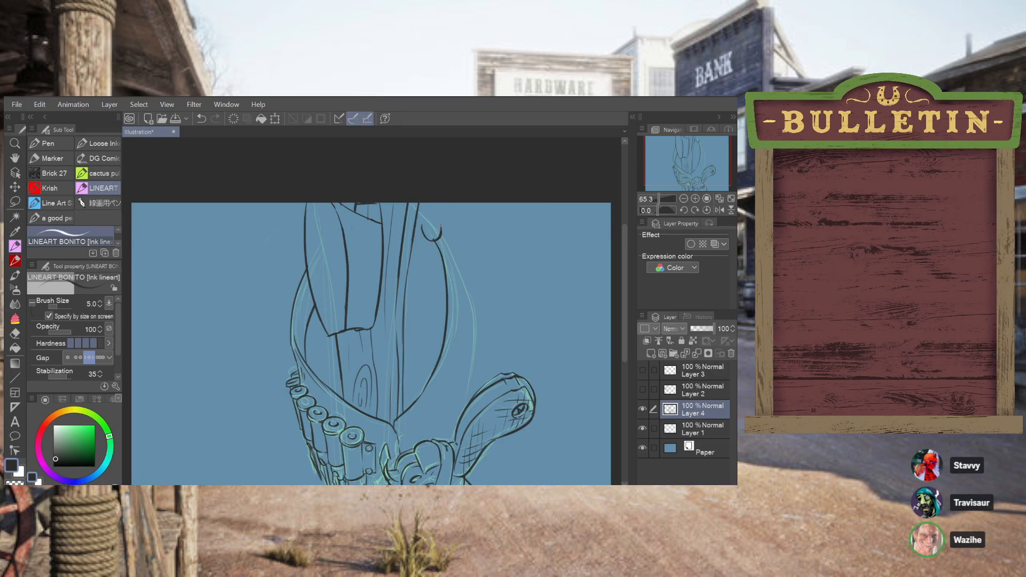
{"action": "key", "text": "ctrl+z"}
{"action": "mouse_move", "coordinate": [442, 225]}
{"action": "left_mouse_down"}
{"action": "mouse_move", "coordinate": [419, 208]}
{"action": "mouse_move", "coordinate": [430, 212]}
{"action": "left_mouse_up"}
{"action": "key", "text": "ctrl+z"}
{"action": "key", "text": "ctrl+z"}
{"action": "key", "text": "ctrl+z"}
{"action": "key", "text": "ctrl+z"}
{"action": "mouse_move", "coordinate": [423, 228]}
{"action": "left_mouse_down"}
{"action": "mouse_move", "coordinate": [444, 234]}
{"action": "mouse_move", "coordinate": [441, 217]}
{"action": "left_mouse_up"}
{"action": "key", "text": "e"}
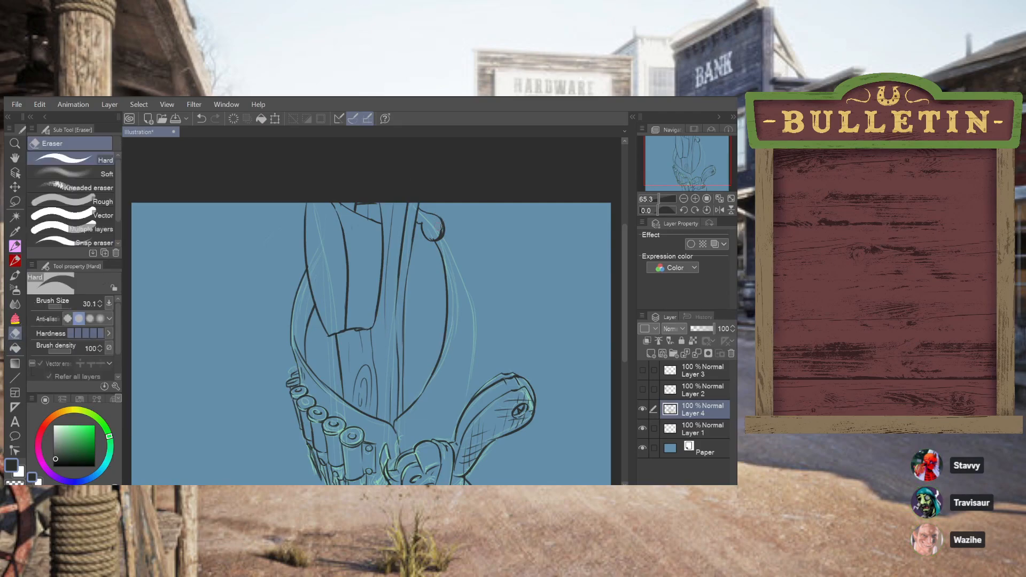
{"action": "left_click_drag", "start_coordinate": [435, 237], "coordinate": [433, 221]}
{"action": "key", "text": "p"}
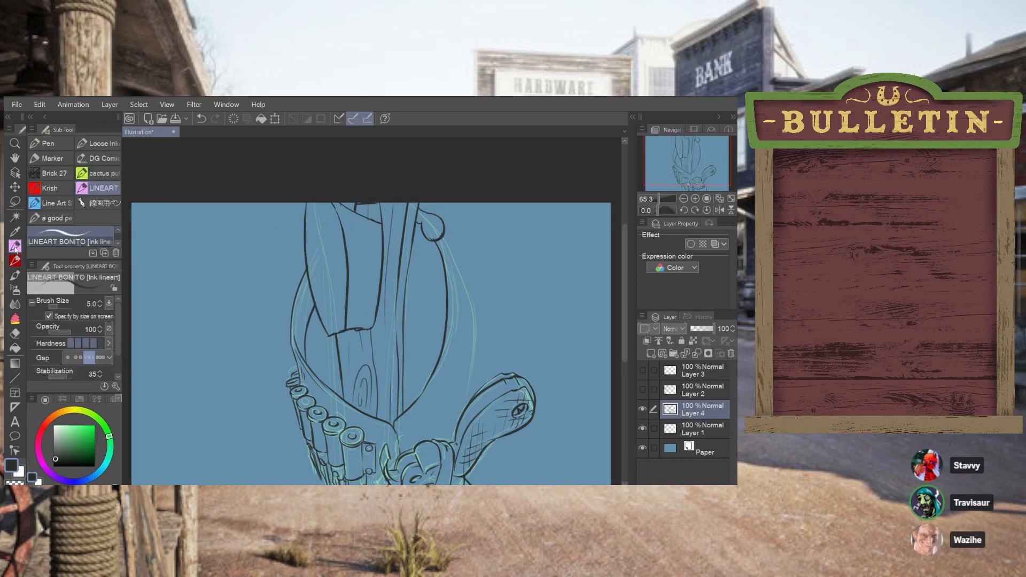
Ink a small inner circle with a center mark inside the round rivet head
{"action": "mouse_move", "coordinate": [426, 221]}
{"action": "left_mouse_down"}
{"action": "mouse_move", "coordinate": [436, 229]}
{"action": "mouse_move", "coordinate": [431, 221]}
{"action": "left_mouse_up"}
{"action": "key", "text": "ctrl+z"}
{"action": "key", "text": "ctrl+z"}
{"action": "key", "text": "ctrl+z"}
{"action": "key", "text": "ctrl+z"}
{"action": "key", "text": "ctrl+z"}
{"action": "key", "text": "ctrl+z"}
{"action": "key", "text": "ctrl+z"}
{"action": "left_click_drag", "start_coordinate": [434, 219], "coordinate": [437, 222]}
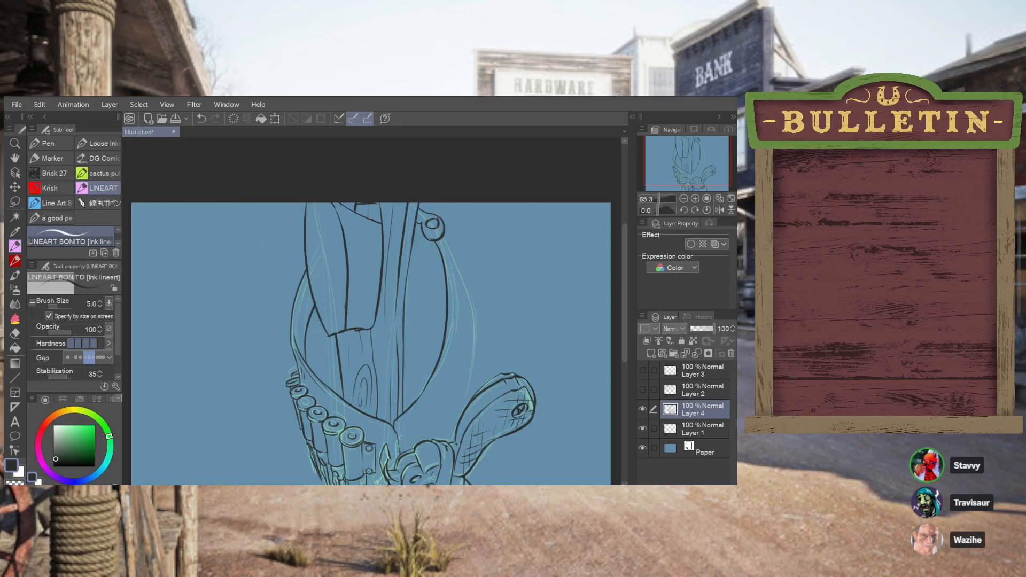
{"action": "key", "text": "ctrl+z"}
{"action": "left_click_drag", "start_coordinate": [435, 219], "coordinate": [434, 228]}
{"action": "key", "text": "ctrl+z"}
{"action": "key", "text": "ctrl+z"}
Ink the right outer curve from the rivet down to the gun grip, following the green sketch
{"action": "left_click_drag", "start_coordinate": [439, 217], "coordinate": [443, 225]}
{"action": "left_click_drag", "start_coordinate": [454, 246], "coordinate": [469, 287]}
{"action": "key", "text": "ctrl+z"}
{"action": "key", "text": "ctrl+z"}
{"action": "left_click_drag", "start_coordinate": [448, 227], "coordinate": [460, 279]}
{"action": "left_click_drag", "start_coordinate": [447, 241], "coordinate": [472, 306]}
{"action": "key", "text": "ctrl+z"}
{"action": "mouse_move", "coordinate": [447, 244]}
{"action": "left_mouse_down"}
{"action": "mouse_move", "coordinate": [468, 297]}
{"action": "mouse_move", "coordinate": [477, 344]}
{"action": "left_mouse_up"}
{"action": "key", "text": "ctrl+z"}
{"action": "left_click_drag", "start_coordinate": [448, 246], "coordinate": [470, 365]}
{"action": "left_click_drag", "start_coordinate": [473, 328], "coordinate": [464, 406]}
{"action": "key", "text": "ctrl+z"}
{"action": "key", "text": "ctrl+z"}
{"action": "mouse_move", "coordinate": [449, 246]}
{"action": "left_mouse_down"}
{"action": "mouse_move", "coordinate": [470, 293]}
{"action": "mouse_move", "coordinate": [474, 397]}
{"action": "left_mouse_up"}
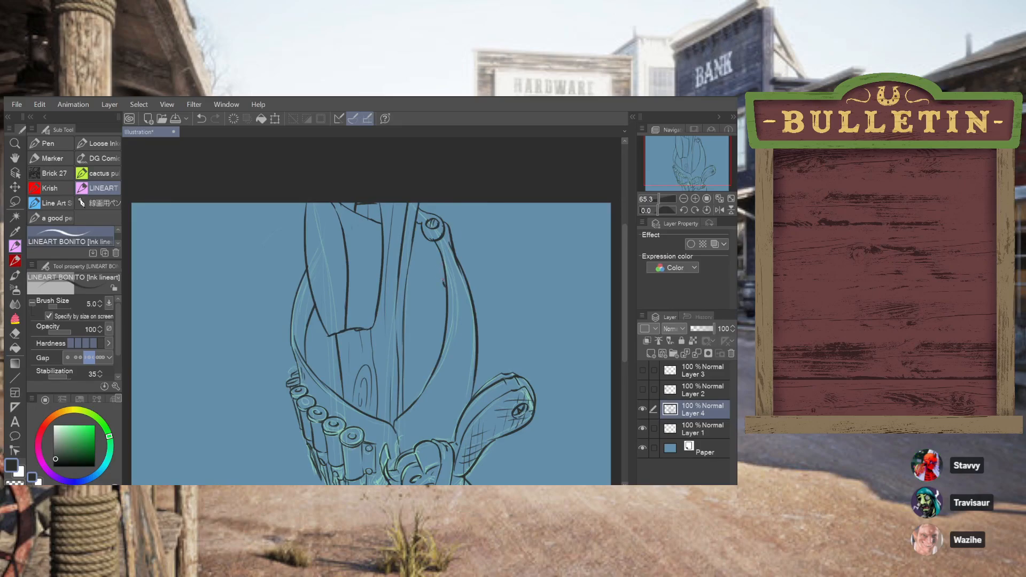
Clean up the upper end of the right inner curve below the rivet, removing the stray mark on it
{"action": "key", "text": "ctrl+z"}
{"action": "left_click_drag", "start_coordinate": [442, 271], "coordinate": [443, 286]}
{"action": "key", "text": "ctrl+z"}
{"action": "key", "text": "ctrl+z"}
{"action": "mouse_move", "coordinate": [433, 236]}
{"action": "left_mouse_down"}
{"action": "mouse_move", "coordinate": [443, 272]}
{"action": "mouse_move", "coordinate": [438, 254]}
{"action": "left_mouse_up"}
{"action": "key", "text": "ctrl+z"}
{"action": "key", "text": "ctrl+z"}
{"action": "key", "text": "ctrl+z"}
Extend the right inner curve upward past the rivet toward the post's edge
{"action": "key", "text": "ctrl+z"}
{"action": "left_click_drag", "start_coordinate": [504, 310], "coordinate": [474, 236]}
Ink the outline of a strap tab with an angled end, extending right from the rivet
{"action": "key", "text": "ctrl+z"}
{"action": "left_click_drag", "start_coordinate": [499, 301], "coordinate": [481, 240]}
{"action": "key", "text": "ctrl+z"}
{"action": "left_click_drag", "start_coordinate": [465, 271], "coordinate": [509, 267]}
{"action": "key", "text": "ctrl+z"}
{"action": "left_click_drag", "start_coordinate": [443, 266], "coordinate": [421, 229]}
{"action": "key", "text": "ctrl+z"}
{"action": "key", "text": "ctrl+z"}
{"action": "key", "text": "ctrl+z"}
{"action": "mouse_move", "coordinate": [416, 224]}
{"action": "left_mouse_down"}
{"action": "mouse_move", "coordinate": [443, 266]}
{"action": "mouse_move", "coordinate": [478, 277]}
{"action": "mouse_move", "coordinate": [519, 271]}
{"action": "mouse_move", "coordinate": [554, 224]}
{"action": "left_mouse_up"}
{"action": "key", "text": "ctrl+z"}
{"action": "mouse_move", "coordinate": [519, 272]}
{"action": "left_mouse_down"}
{"action": "mouse_move", "coordinate": [546, 223]}
{"action": "mouse_move", "coordinate": [512, 205]}
{"action": "mouse_move", "coordinate": [522, 205]}
{"action": "mouse_move", "coordinate": [486, 224]}
{"action": "mouse_move", "coordinate": [457, 229]}
{"action": "left_mouse_up"}
{"action": "key", "text": "ctrl+z"}
{"action": "left_click_drag", "start_coordinate": [521, 204], "coordinate": [468, 226]}
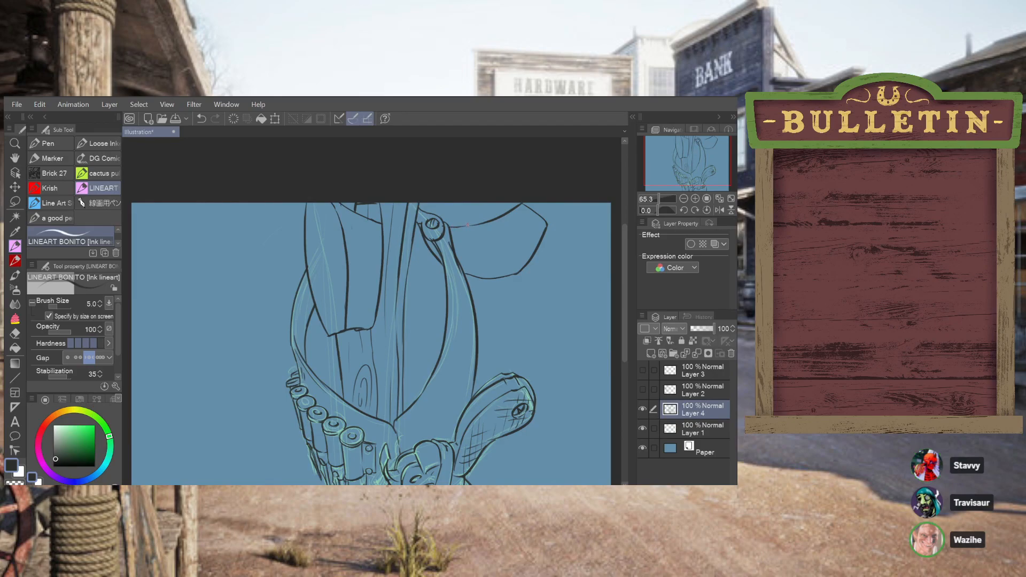
{"action": "key", "text": "ctrl+z"}
Ink a curved line along the strap tab's upper edge, from the rivet to its upper corner
{"action": "mouse_move", "coordinate": [452, 227]}
{"action": "left_mouse_down"}
{"action": "mouse_move", "coordinate": [516, 202]}
{"action": "mouse_move", "coordinate": [482, 220]}
{"action": "left_mouse_up"}
{"action": "key", "text": "ctrl+z"}
{"action": "key", "text": "ctrl+z"}
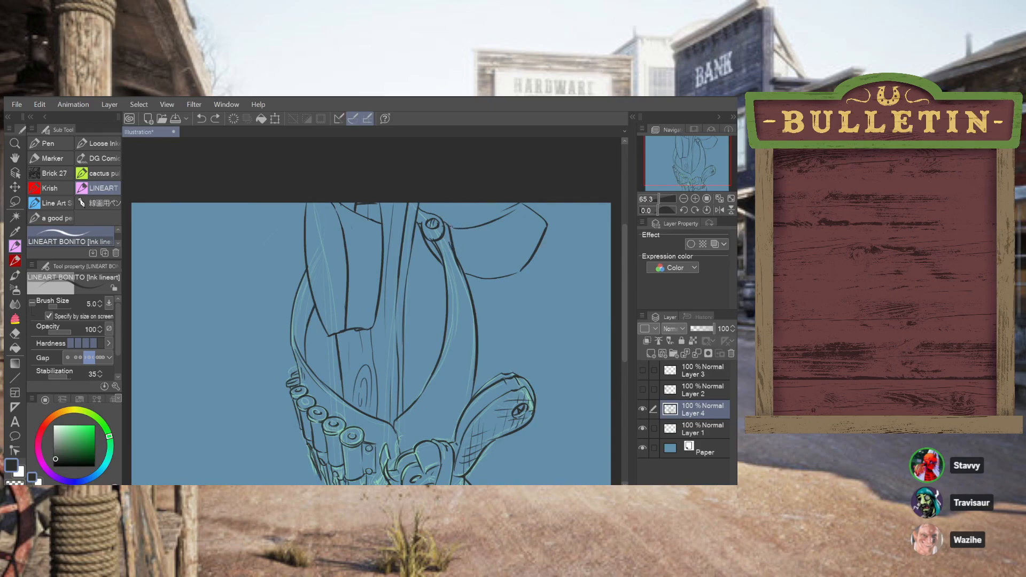
{"action": "mouse_move", "coordinate": [452, 223]}
{"action": "left_mouse_down"}
{"action": "mouse_move", "coordinate": [483, 221]}
{"action": "mouse_move", "coordinate": [517, 199]}
{"action": "mouse_move", "coordinate": [511, 205]}
{"action": "left_mouse_up"}
Ink two small oval holes side by side in the strap tab
{"action": "key", "text": "ctrl+z"}
{"action": "key", "text": "ctrl+z"}
{"action": "key", "text": "ctrl+z"}
{"action": "left_click_drag", "start_coordinate": [466, 249], "coordinate": [469, 261]}
{"action": "key", "text": "ctrl+z"}
{"action": "left_click_drag", "start_coordinate": [464, 250], "coordinate": [467, 251]}
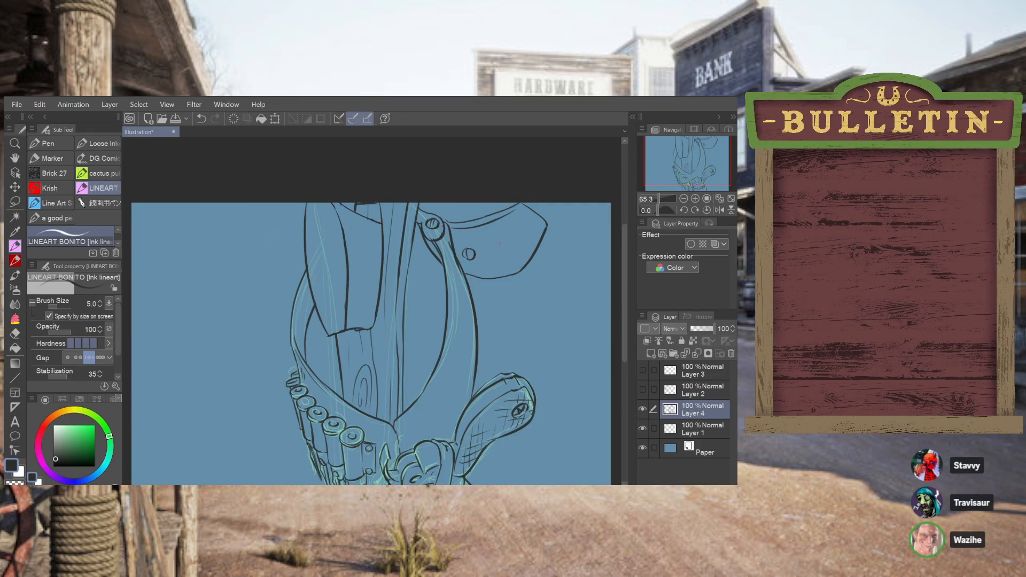
{"action": "mouse_move", "coordinate": [489, 247]}
{"action": "left_mouse_down"}
{"action": "mouse_move", "coordinate": [492, 259]}
{"action": "mouse_move", "coordinate": [506, 245]}
{"action": "mouse_move", "coordinate": [499, 253]}
{"action": "left_mouse_up"}
{"action": "key", "text": "ctrl+z"}
{"action": "key", "text": "ctrl+z"}
{"action": "key", "text": "ctrl+z"}
{"action": "key", "text": "ctrl+z"}
{"action": "key", "text": "ctrl+z"}
{"action": "key", "text": "ctrl+y"}
Try to ink a rectangular board behind the post, extending right past the outer curve
{"action": "left_click_drag", "start_coordinate": [404, 337], "coordinate": [440, 329]}
{"action": "left_click_drag", "start_coordinate": [404, 323], "coordinate": [574, 346]}
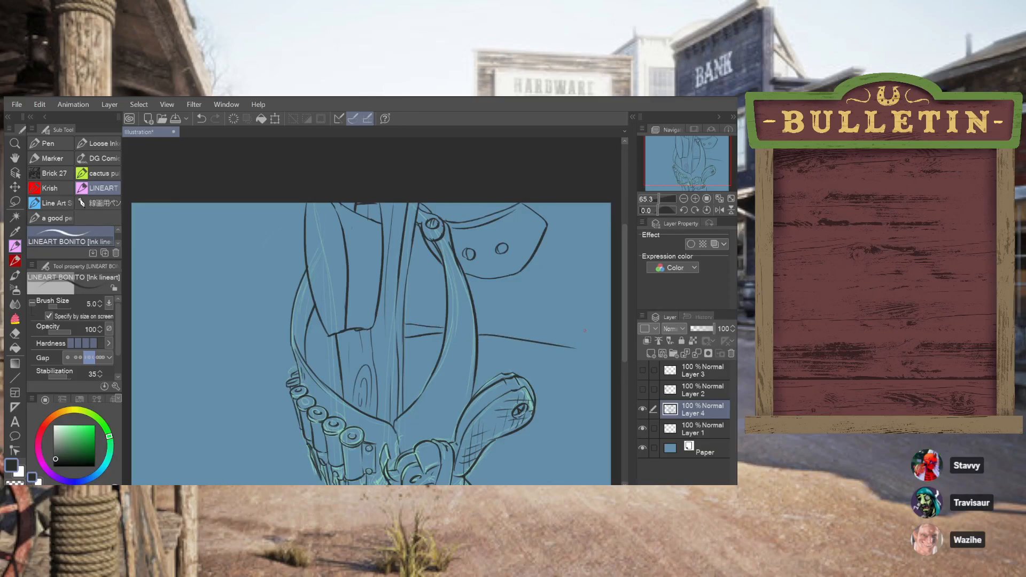
{"action": "mouse_move", "coordinate": [573, 348]}
{"action": "left_mouse_down"}
{"action": "mouse_move", "coordinate": [572, 275]}
{"action": "mouse_move", "coordinate": [556, 263]}
{"action": "mouse_move", "coordinate": [575, 266]}
{"action": "mouse_move", "coordinate": [572, 283]}
{"action": "left_mouse_up"}
{"action": "left_click_drag", "start_coordinate": [485, 330], "coordinate": [567, 343]}
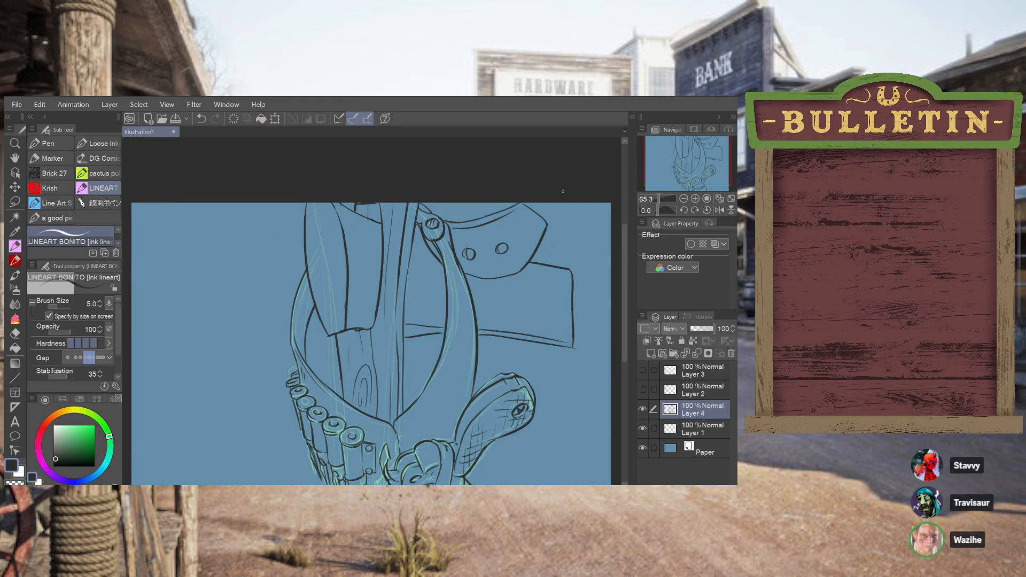
{"action": "key", "text": "ctrl+z"}
{"action": "key", "text": "ctrl+z"}
{"action": "key", "text": "ctrl+z"}
{"action": "key", "text": "ctrl+z"}
{"action": "key", "text": "ctrl+z"}
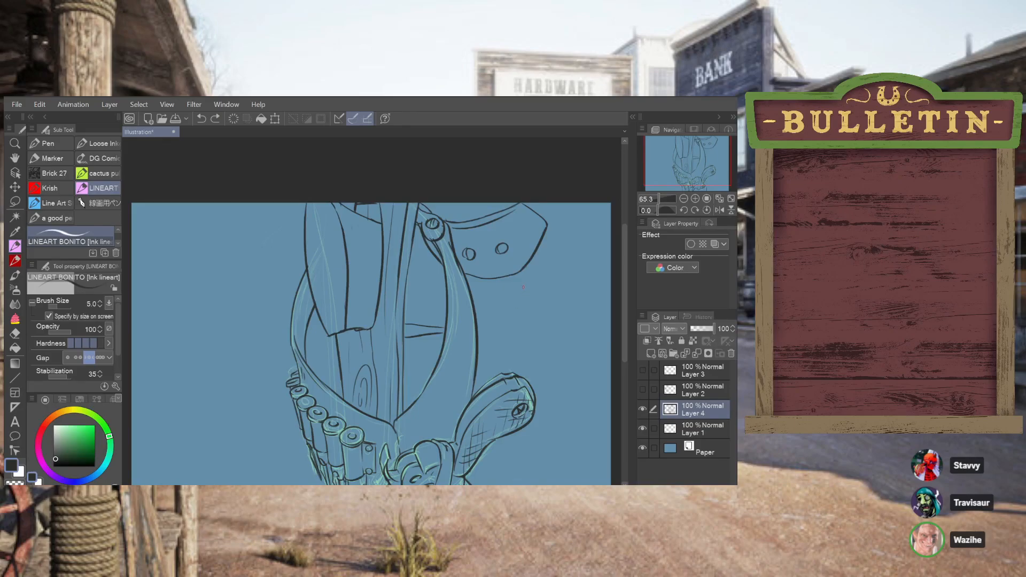
Redraw the post's right edge below the rivet and trim its excess thickness with the eraser
{"action": "left_click_drag", "start_coordinate": [416, 226], "coordinate": [403, 377]}
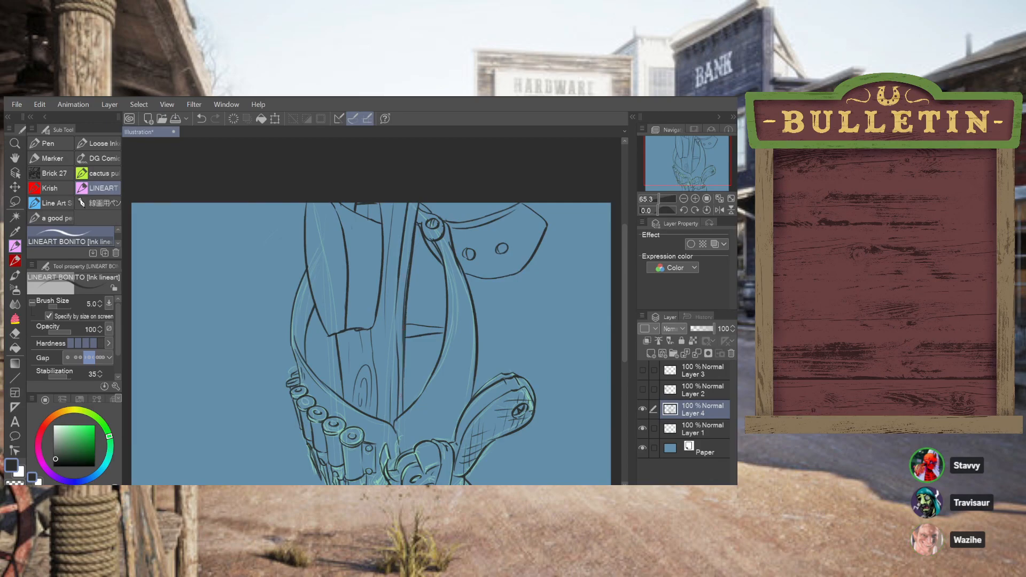
{"action": "left_click_drag", "start_coordinate": [404, 333], "coordinate": [402, 389]}
{"action": "left_click", "coordinate": [15, 333]}
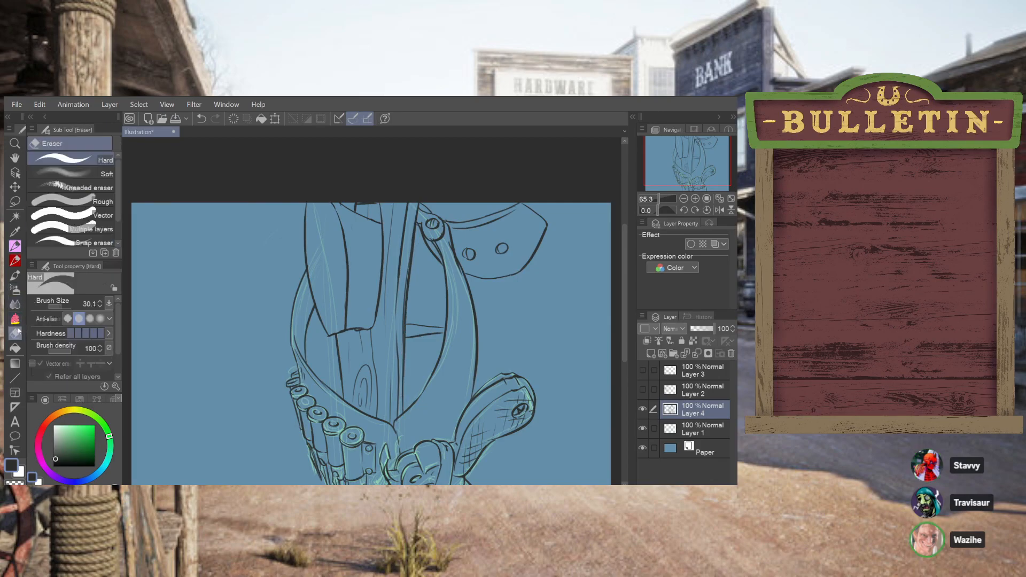
{"action": "left_click_drag", "start_coordinate": [407, 248], "coordinate": [404, 304]}
{"action": "left_click_drag", "start_coordinate": [407, 262], "coordinate": [396, 336]}
{"action": "left_click_drag", "start_coordinate": [408, 255], "coordinate": [396, 337]}
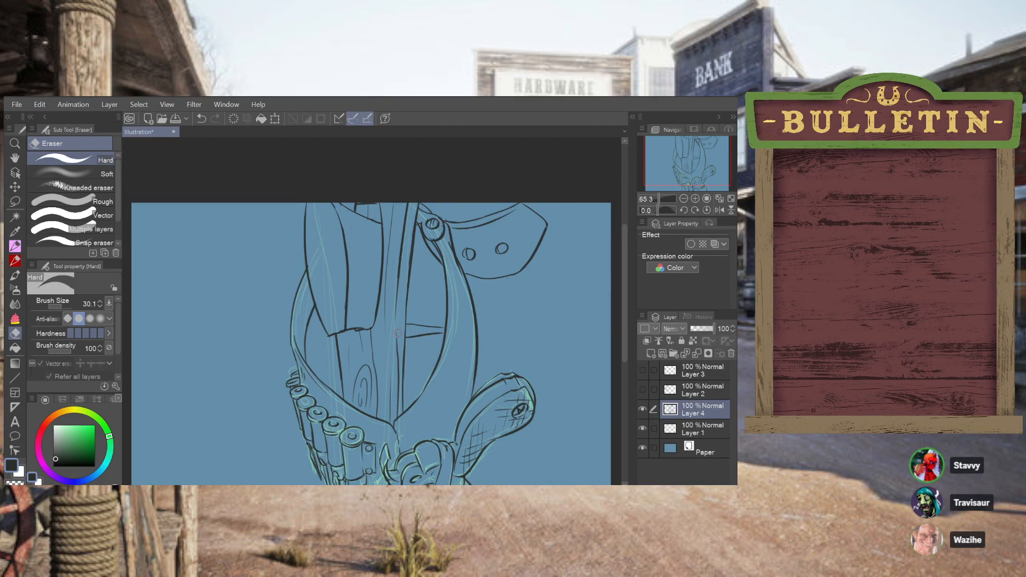
Ink wavy, broken wood-texture lines along the plank's narrow left face with the lineart pen
{"action": "left_click", "coordinate": [15, 248]}
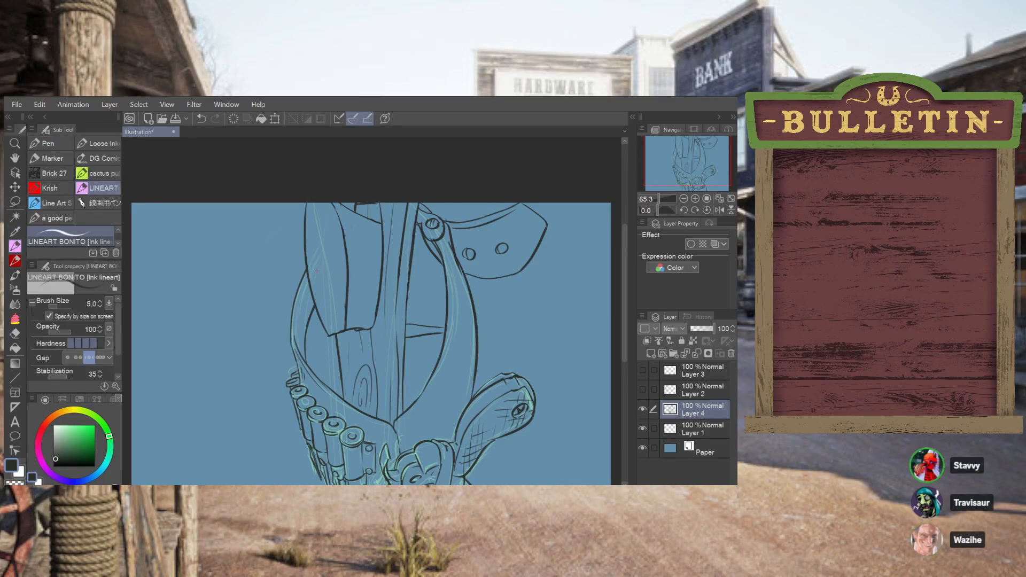
{"action": "left_click_drag", "start_coordinate": [322, 284], "coordinate": [317, 266]}
{"action": "key", "text": "ctrl+z"}
{"action": "left_click_drag", "start_coordinate": [334, 319], "coordinate": [334, 298]}
{"action": "left_click_drag", "start_coordinate": [313, 247], "coordinate": [316, 266]}
{"action": "left_click_drag", "start_coordinate": [322, 295], "coordinate": [328, 319]}
{"action": "left_click_drag", "start_coordinate": [327, 289], "coordinate": [325, 275]}
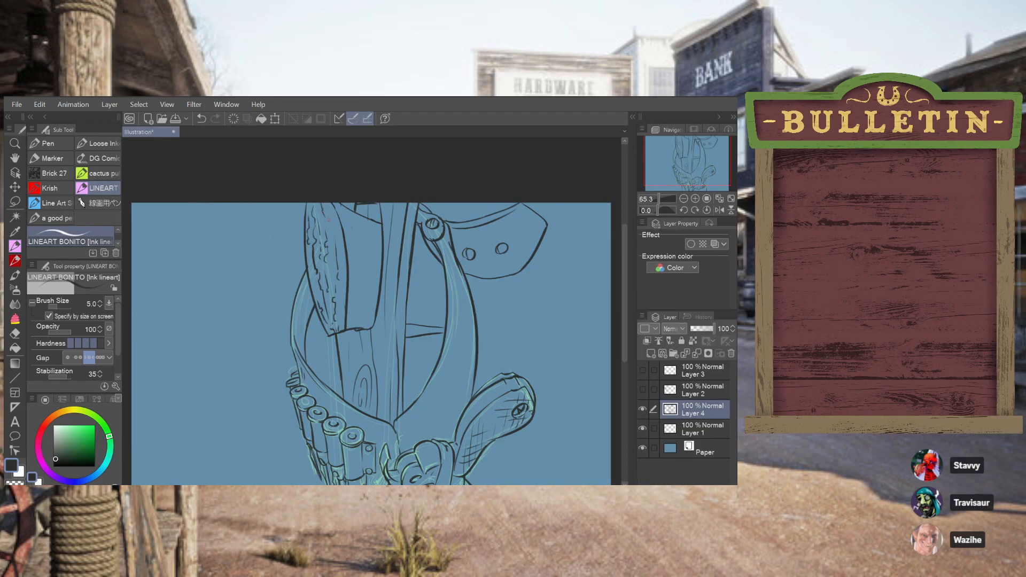
{"action": "left_click_drag", "start_coordinate": [338, 232], "coordinate": [344, 287]}
Erase the two short horizontal lines between the post and right inner curve and ink a single line there
{"action": "left_click_drag", "start_coordinate": [407, 331], "coordinate": [444, 332]}
{"action": "key", "text": "ctrl+z"}
{"action": "key", "text": "ctrl+z"}
{"action": "key", "text": "e"}
{"action": "left_click_drag", "start_coordinate": [410, 334], "coordinate": [413, 338]}
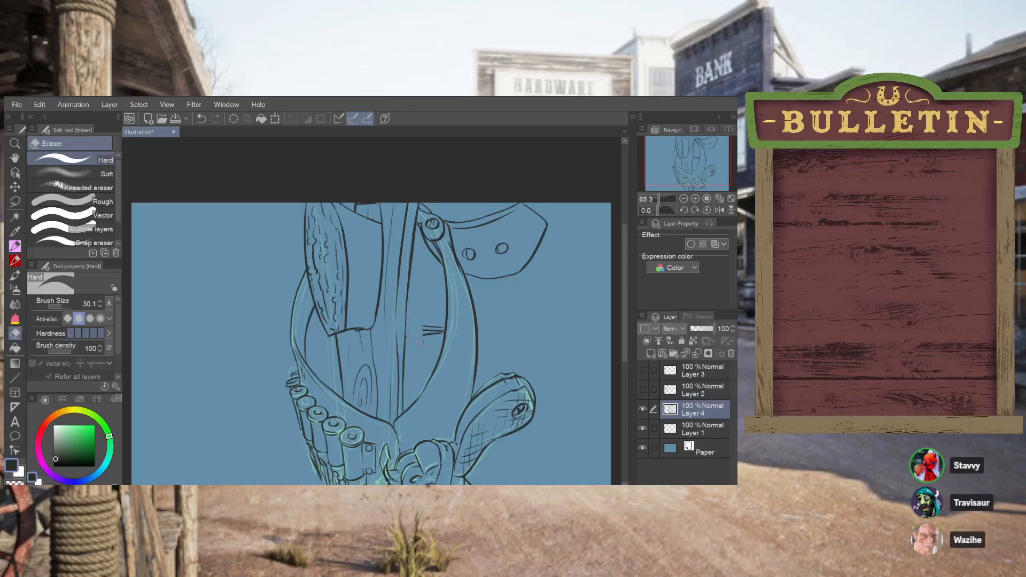
{"action": "left_click_drag", "start_coordinate": [432, 327], "coordinate": [438, 331]}
{"action": "key", "text": "p"}
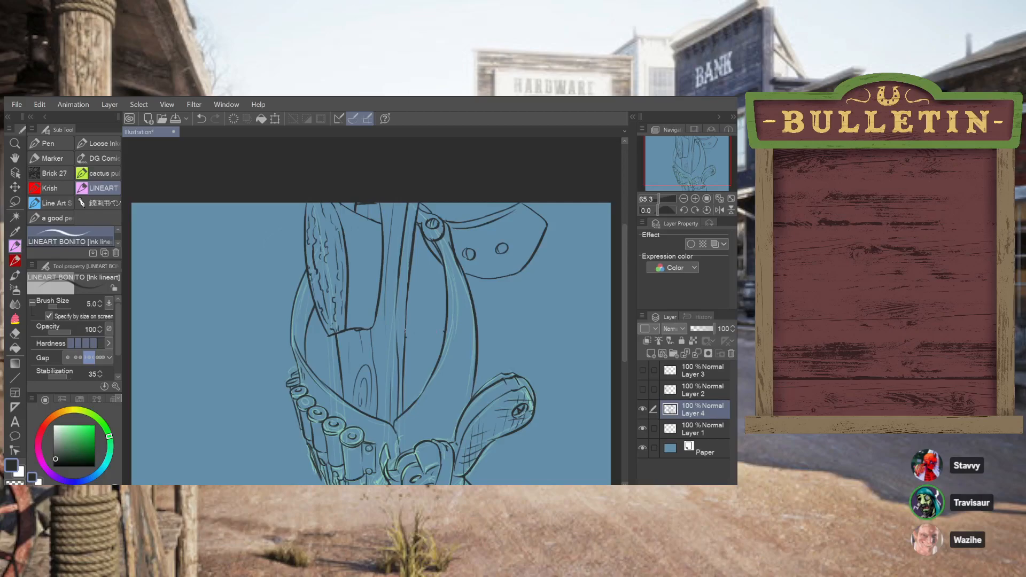
{"action": "left_click_drag", "start_coordinate": [404, 332], "coordinate": [444, 327]}
{"action": "key", "text": "ctrl+z"}
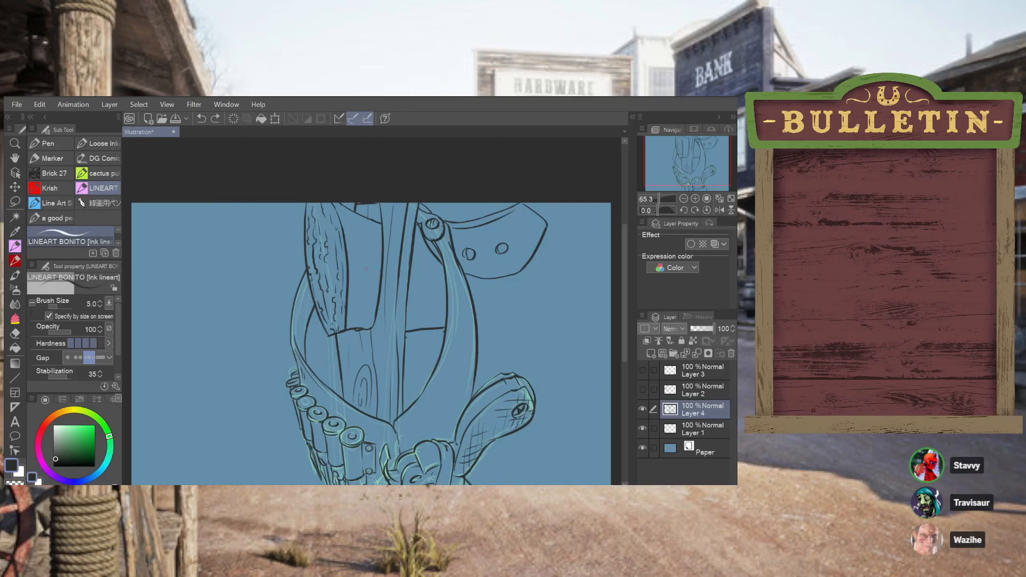
Ink curved wood-grain lines on the plank's broad front face
{"action": "mouse_move", "coordinate": [350, 253]}
{"action": "left_mouse_down"}
{"action": "mouse_move", "coordinate": [381, 249]}
{"action": "mouse_move", "coordinate": [373, 269]}
{"action": "mouse_move", "coordinate": [366, 263]}
{"action": "mouse_move", "coordinate": [382, 273]}
{"action": "mouse_move", "coordinate": [372, 250]}
{"action": "mouse_move", "coordinate": [377, 271]}
{"action": "left_mouse_up"}
{"action": "key", "text": "ctrl+z"}
Ink a rectangular board with rounded corners extending right from behind the riveted strap's outer curve
{"action": "key", "text": "ctrl+z"}
{"action": "mouse_move", "coordinate": [350, 297]}
{"action": "left_mouse_down"}
{"action": "mouse_move", "coordinate": [439, 319]}
{"action": "mouse_move", "coordinate": [431, 325]}
{"action": "mouse_move", "coordinate": [558, 329]}
{"action": "left_mouse_up"}
{"action": "key", "text": "ctrl+z"}
{"action": "key", "text": "ctrl+z"}
{"action": "mouse_move", "coordinate": [480, 336]}
{"action": "left_mouse_down"}
{"action": "mouse_move", "coordinate": [528, 337]}
{"action": "mouse_move", "coordinate": [536, 279]}
{"action": "left_mouse_up"}
Ink the tall outer post's left edge below the board and its long vertical corner edge beside the board
{"action": "key", "text": "ctrl+z"}
{"action": "left_click_drag", "start_coordinate": [533, 335], "coordinate": [540, 277]}
{"action": "mouse_move", "coordinate": [523, 273]}
{"action": "left_mouse_down"}
{"action": "mouse_move", "coordinate": [532, 272]}
{"action": "mouse_move", "coordinate": [541, 303]}
{"action": "mouse_move", "coordinate": [538, 275]}
{"action": "mouse_move", "coordinate": [522, 272]}
{"action": "left_mouse_up"}
{"action": "key", "text": "ctrl+z"}
{"action": "key", "text": "ctrl+z"}
{"action": "mouse_move", "coordinate": [512, 345]}
{"action": "left_mouse_down"}
{"action": "mouse_move", "coordinate": [514, 372]}
{"action": "mouse_move", "coordinate": [505, 368]}
{"action": "left_mouse_up"}
{"action": "key", "text": "ctrl+z"}
{"action": "left_click_drag", "start_coordinate": [542, 397], "coordinate": [555, 289]}
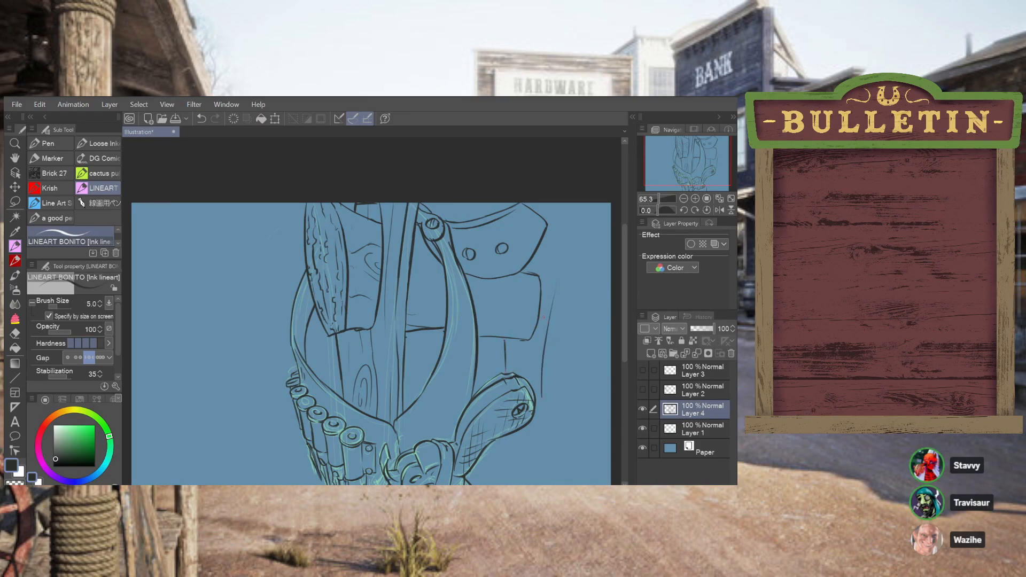
{"action": "key", "text": "ctrl+z"}
{"action": "left_click_drag", "start_coordinate": [559, 262], "coordinate": [536, 483]}
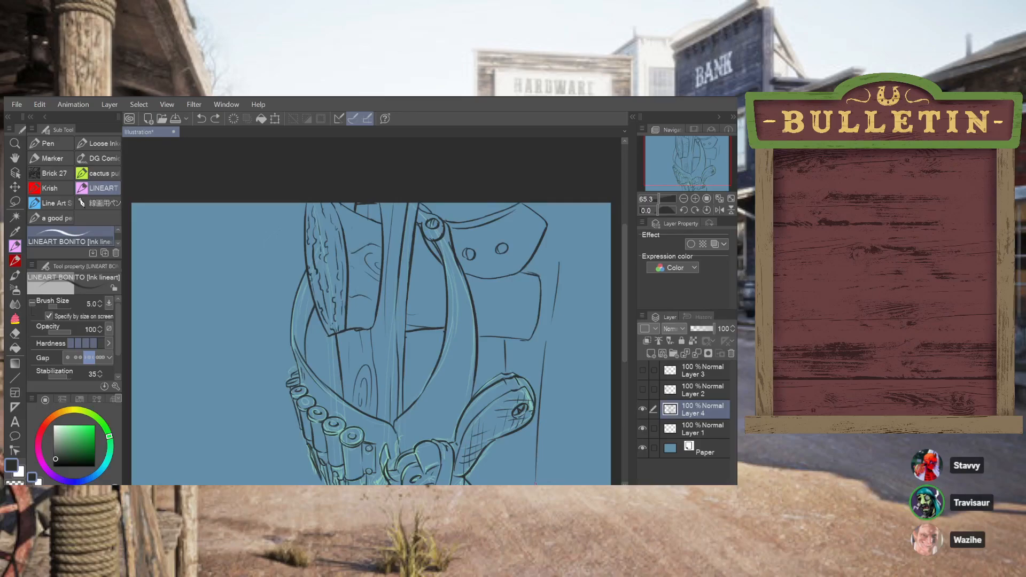
{"action": "key", "text": "ctrl+z"}
{"action": "left_click_drag", "start_coordinate": [549, 340], "coordinate": [542, 389]}
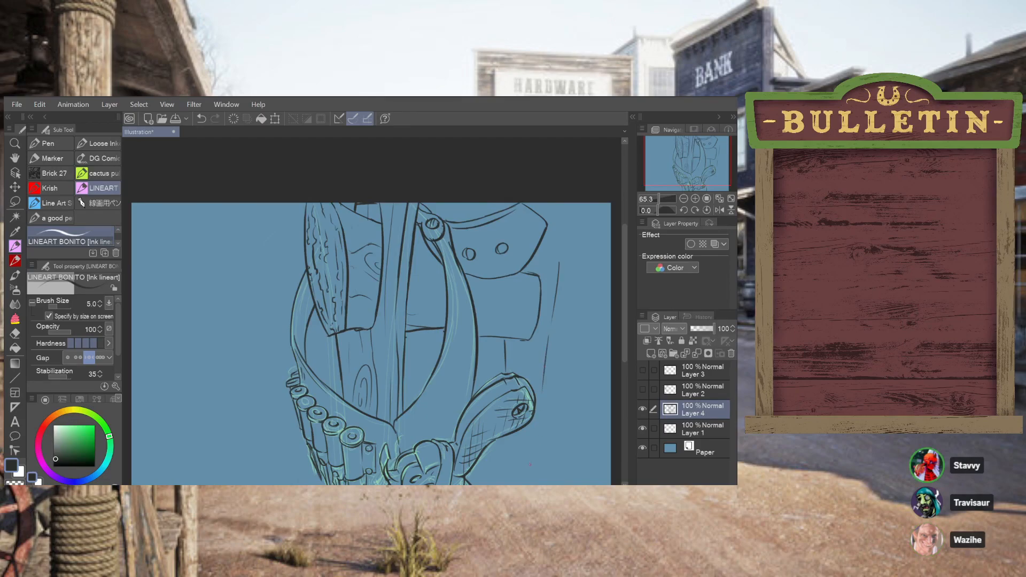
Continue the outer post's left and corner edges downward past the gun grip
{"action": "left_click_drag", "start_coordinate": [501, 448], "coordinate": [502, 486]}
{"action": "key", "text": "ctrl+z"}
{"action": "left_click_drag", "start_coordinate": [504, 438], "coordinate": [503, 486]}
{"action": "left_click_drag", "start_coordinate": [537, 422], "coordinate": [532, 485]}
{"action": "key", "text": "ctrl+z"}
Ink the outer post's upper corner and horizontal wood-grain lines on the rectangular board
{"action": "mouse_move", "coordinate": [550, 222]}
{"action": "left_mouse_down"}
{"action": "mouse_move", "coordinate": [574, 225]}
{"action": "mouse_move", "coordinate": [555, 222]}
{"action": "mouse_move", "coordinate": [564, 221]}
{"action": "mouse_move", "coordinate": [564, 243]}
{"action": "left_mouse_up"}
{"action": "key", "text": "ctrl+z"}
{"action": "mouse_move", "coordinate": [541, 303]}
{"action": "left_mouse_down"}
{"action": "mouse_move", "coordinate": [485, 304]}
{"action": "mouse_move", "coordinate": [511, 301]}
{"action": "mouse_move", "coordinate": [480, 297]}
{"action": "mouse_move", "coordinate": [520, 288]}
{"action": "mouse_move", "coordinate": [486, 286]}
{"action": "left_mouse_up"}
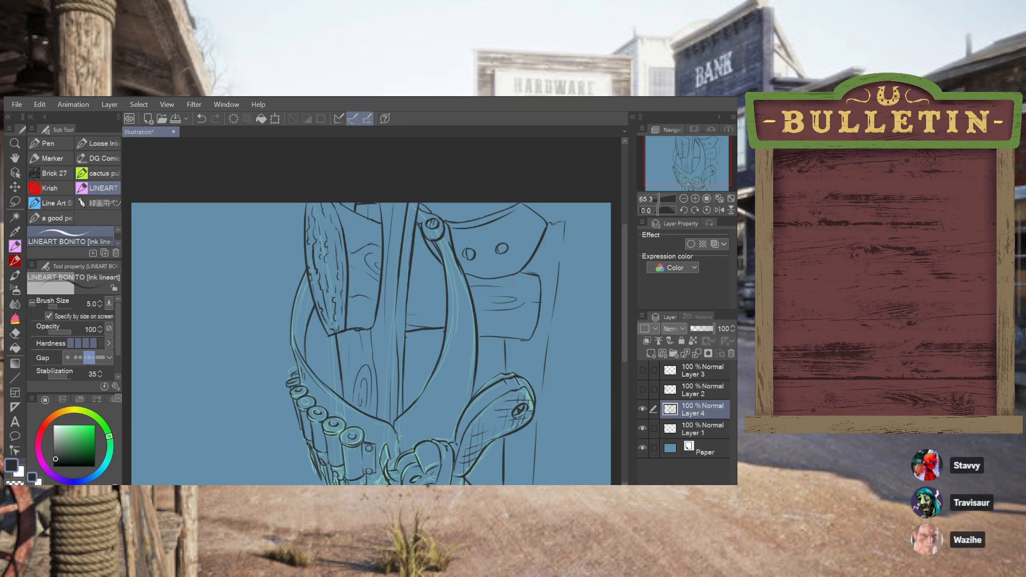
{"action": "key", "text": "ctrl+z"}
Ink extra contour lines along the right inner curve below the rivet and along the upper left curve
{"action": "mouse_move", "coordinate": [440, 245]}
{"action": "left_mouse_down"}
{"action": "mouse_move", "coordinate": [447, 255]}
{"action": "mouse_move", "coordinate": [447, 235]}
{"action": "mouse_move", "coordinate": [444, 353]}
{"action": "left_mouse_up"}
{"action": "key", "text": "ctrl+z"}
{"action": "left_click_drag", "start_coordinate": [452, 278], "coordinate": [426, 375]}
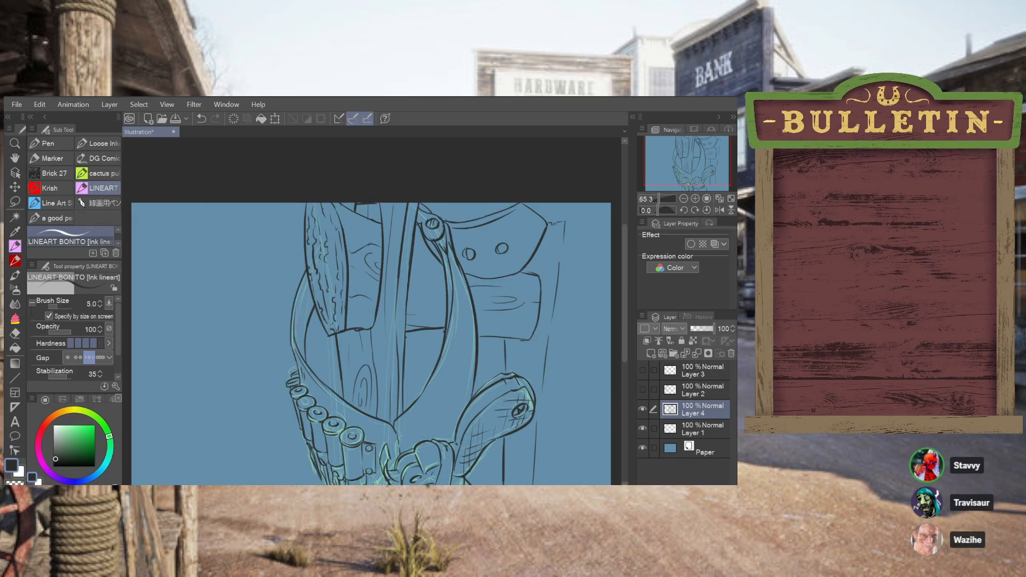
{"action": "left_click_drag", "start_coordinate": [309, 277], "coordinate": [294, 313]}
{"action": "left_click_drag", "start_coordinate": [310, 272], "coordinate": [295, 317]}
{"action": "key", "text": "ctrl+z"}
{"action": "left_click_drag", "start_coordinate": [308, 274], "coordinate": [295, 312]}
{"action": "key", "text": "ctrl+z"}
{"action": "left_click_drag", "start_coordinate": [308, 272], "coordinate": [298, 300]}
{"action": "key", "text": "ctrl+z"}
Ink the outer post's jagged broken top and its long right edge
{"action": "left_click_drag", "start_coordinate": [576, 226], "coordinate": [583, 241]}
{"action": "left_click_drag", "start_coordinate": [592, 243], "coordinate": [567, 484]}
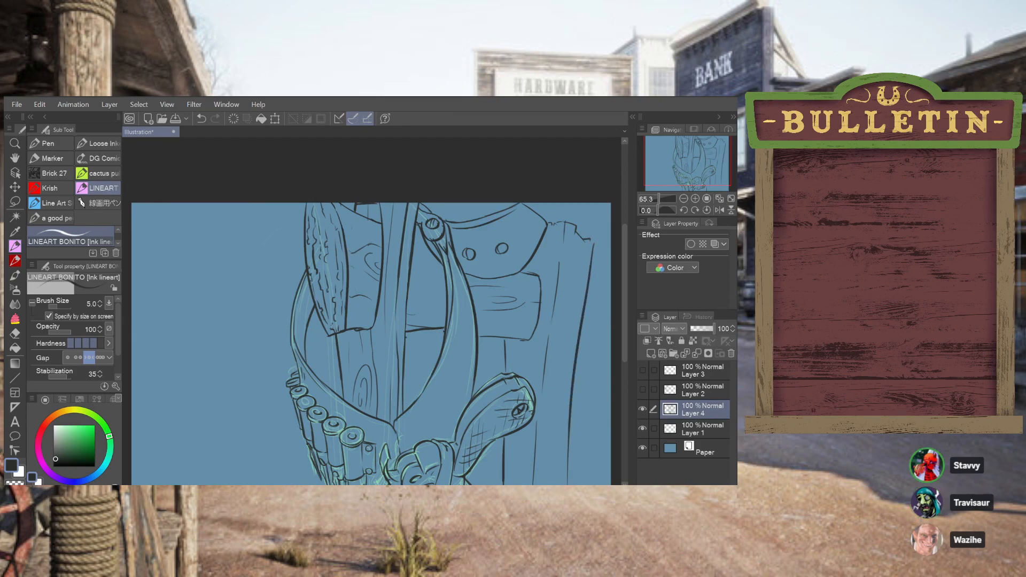
Extend the outer post's left and corner edges to the canvas bottom and erase the left edge's excess thickness
{"action": "left_click", "coordinate": [570, 485]}
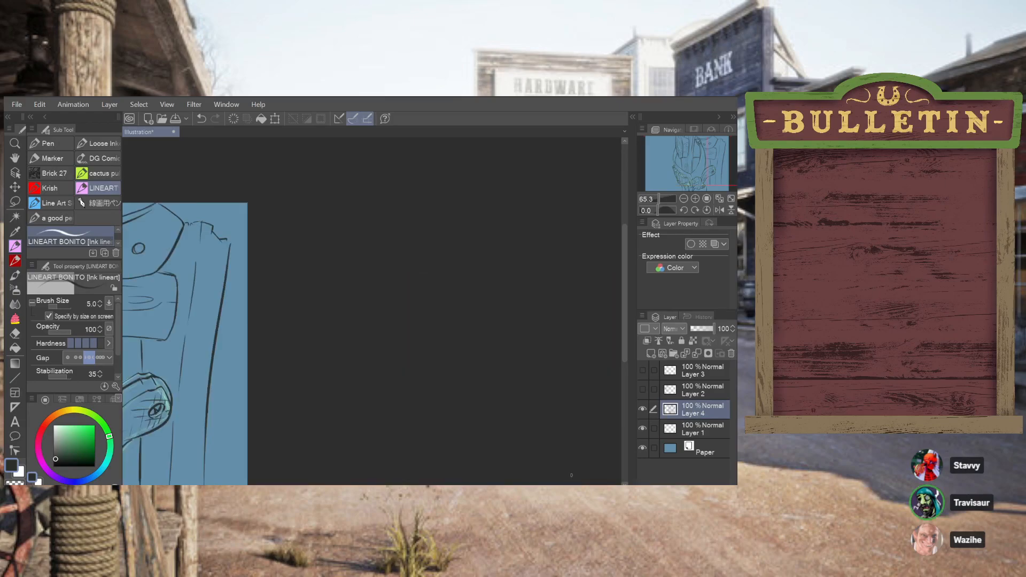
{"action": "left_click_drag", "start_coordinate": [569, 484], "coordinate": [418, 484]}
{"action": "left_click_drag", "start_coordinate": [627, 326], "coordinate": [625, 356]}
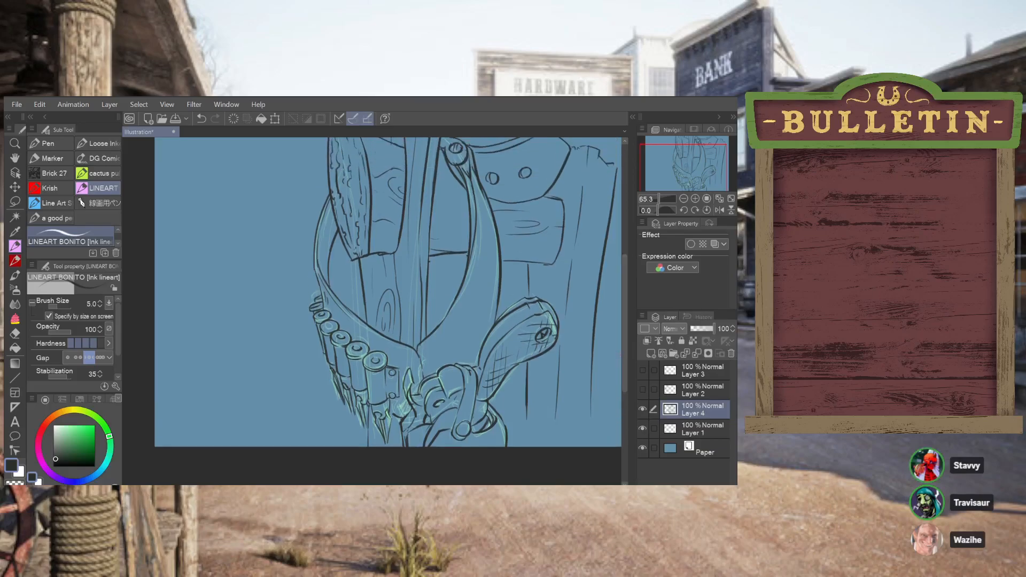
{"action": "left_click_drag", "start_coordinate": [418, 485], "coordinate": [490, 484]}
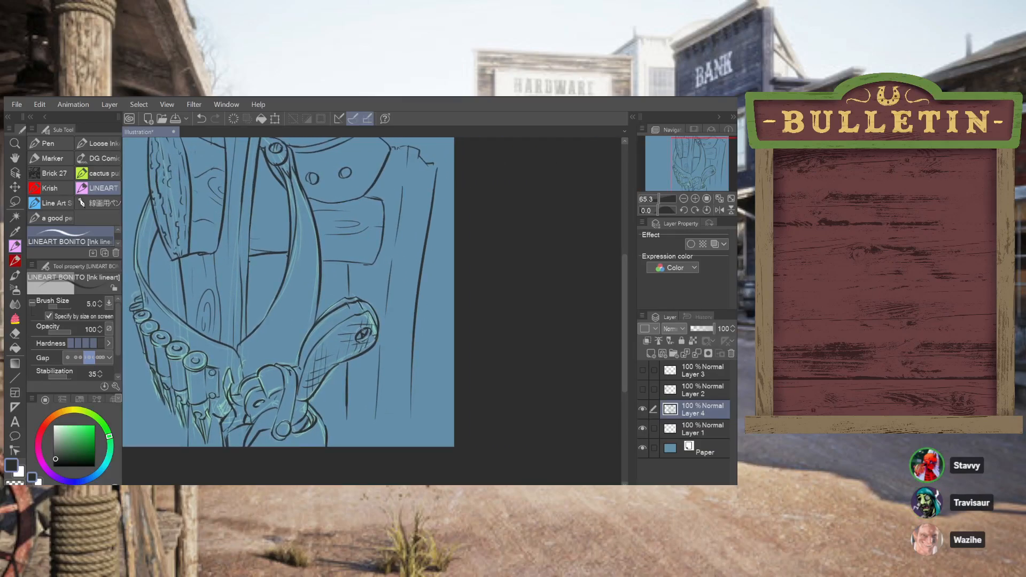
{"action": "left_click_drag", "start_coordinate": [349, 299], "coordinate": [348, 265]}
{"action": "left_click_drag", "start_coordinate": [349, 356], "coordinate": [350, 447]}
{"action": "key", "text": "ctrl+z"}
{"action": "left_click_drag", "start_coordinate": [351, 358], "coordinate": [352, 446]}
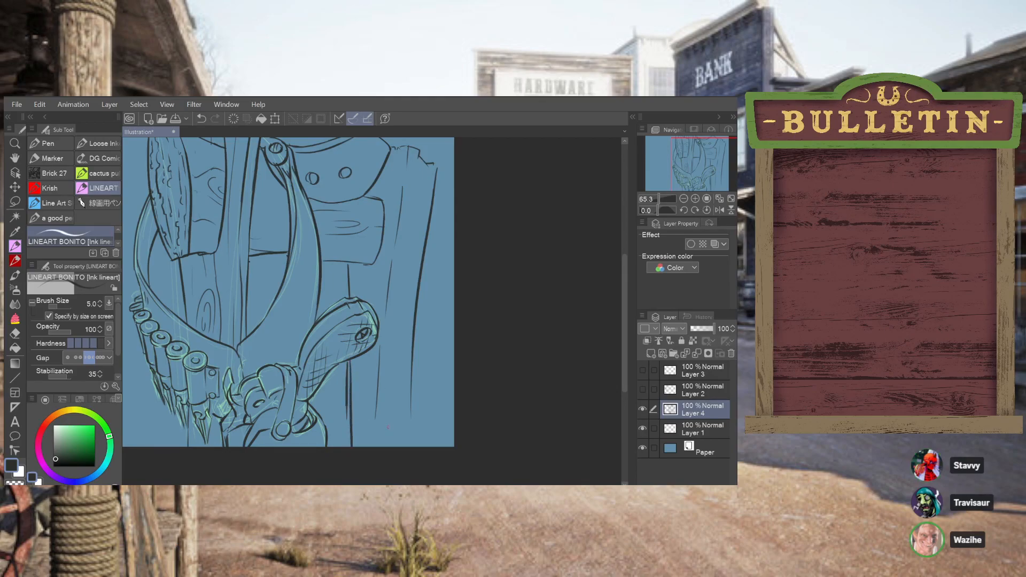
{"action": "left_click_drag", "start_coordinate": [376, 376], "coordinate": [376, 446]}
{"action": "key", "text": "ctrl+z"}
{"action": "left_click_drag", "start_coordinate": [377, 366], "coordinate": [378, 446]}
{"action": "key", "text": "e"}
{"action": "left_click_drag", "start_coordinate": [346, 362], "coordinate": [344, 472]}
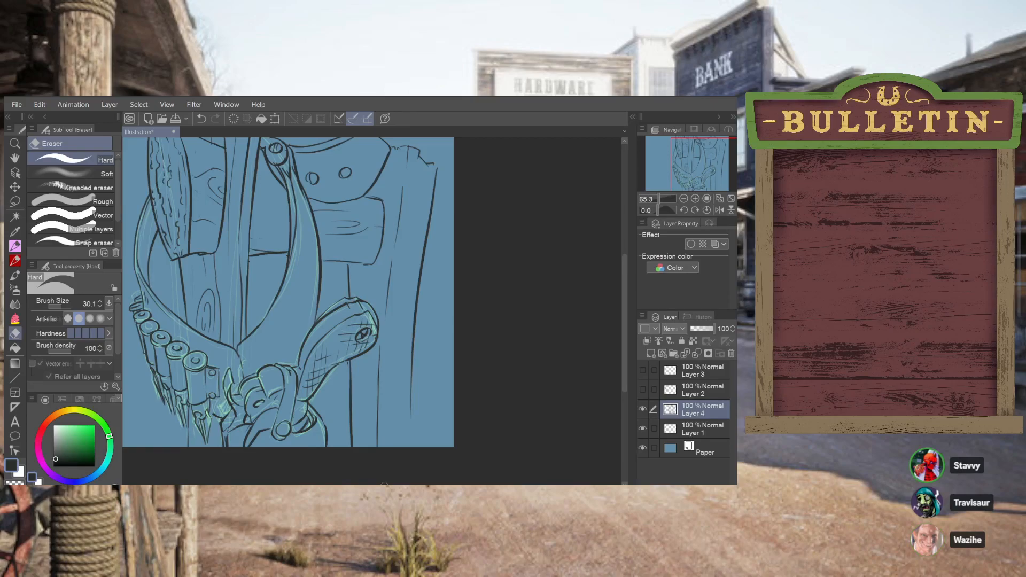
Extend the outer post's right edge to the canvas bottom and trim its excess thickness with the eraser
{"action": "left_click", "coordinate": [15, 245]}
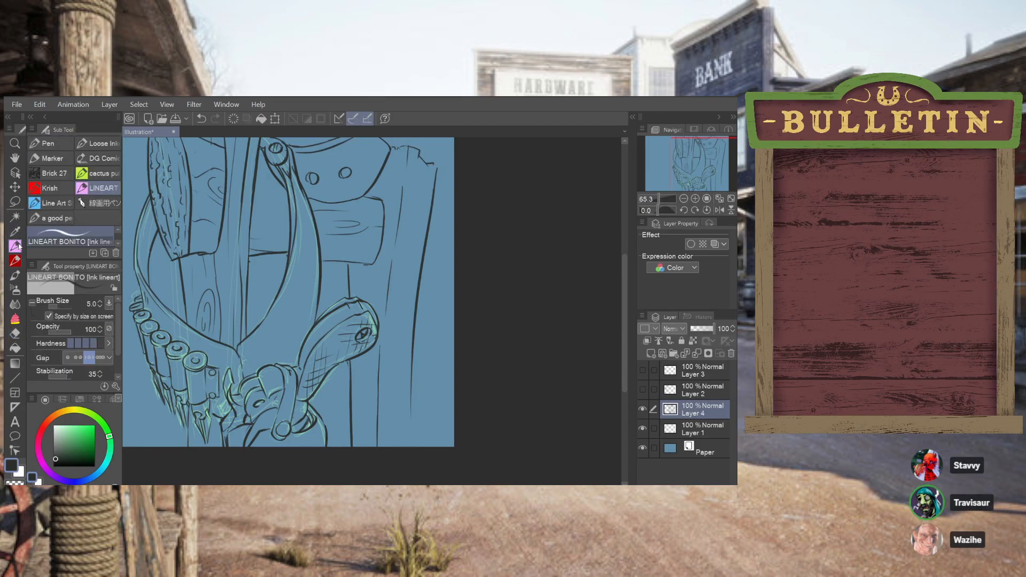
{"action": "left_click_drag", "start_coordinate": [405, 448], "coordinate": [406, 368]}
{"action": "key", "text": "ctrl+z"}
{"action": "left_click_drag", "start_coordinate": [422, 249], "coordinate": [400, 444]}
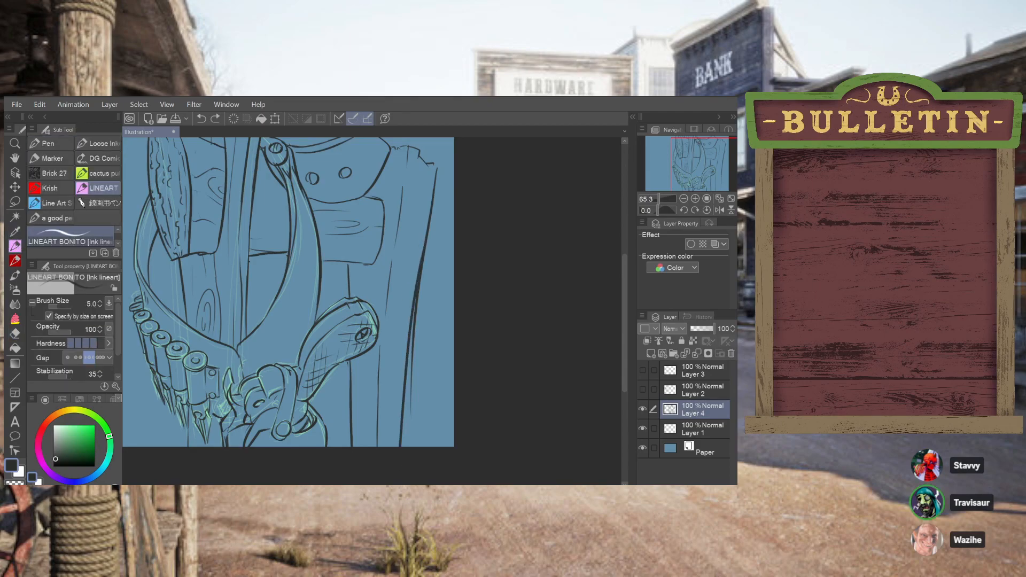
{"action": "key", "text": "ctrl+z"}
{"action": "mouse_move", "coordinate": [428, 216]}
{"action": "left_mouse_down"}
{"action": "mouse_move", "coordinate": [394, 446]}
{"action": "mouse_move", "coordinate": [405, 447]}
{"action": "left_mouse_up"}
{"action": "key", "text": "ctrl+z"}
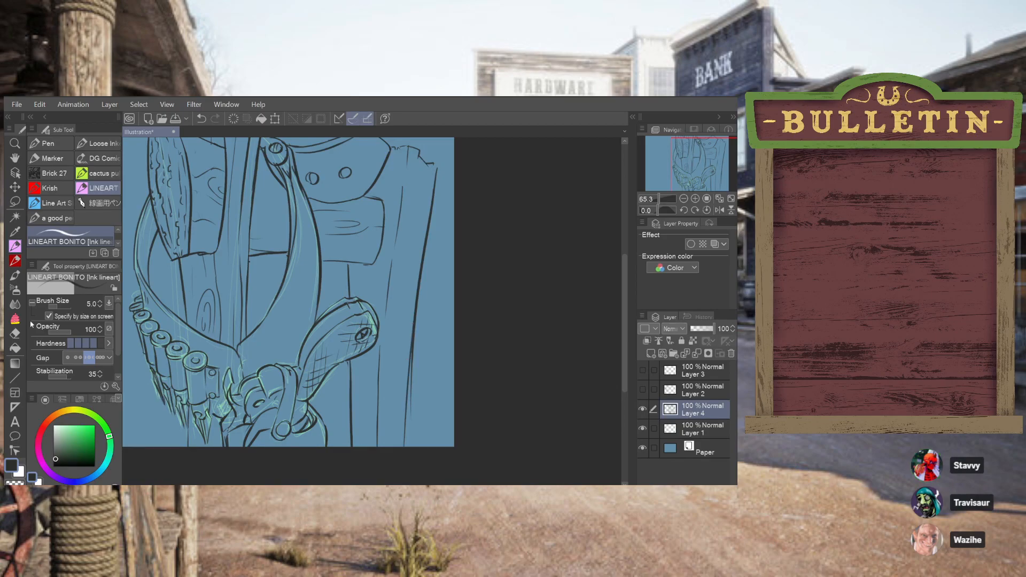
{"action": "key", "text": "e"}
{"action": "mouse_move", "coordinate": [412, 418]}
{"action": "left_mouse_down"}
{"action": "mouse_move", "coordinate": [414, 318]}
{"action": "mouse_move", "coordinate": [413, 409]}
{"action": "left_mouse_up"}
{"action": "key", "text": "ctrl+z"}
{"action": "left_click_drag", "start_coordinate": [419, 309], "coordinate": [409, 424]}
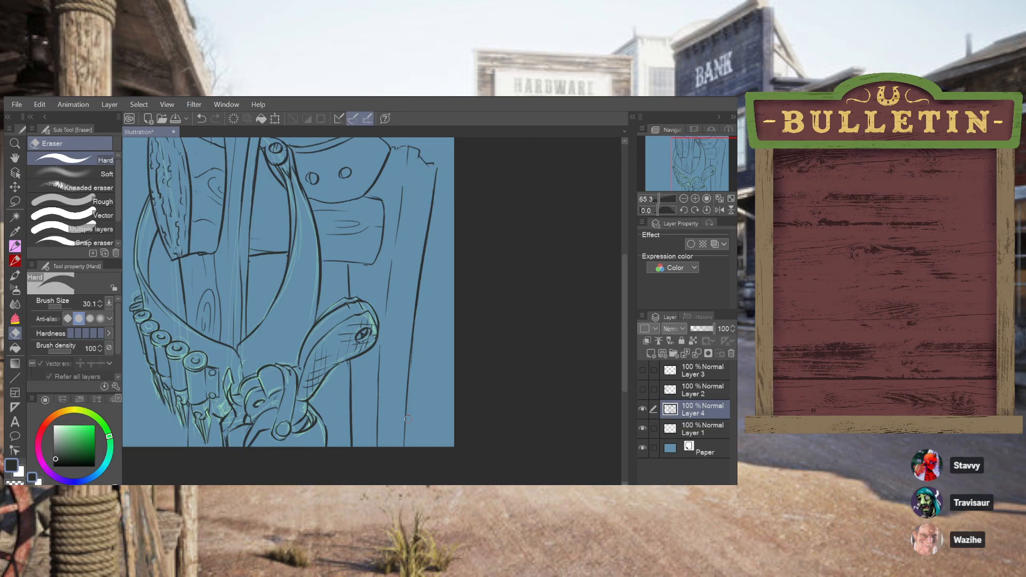
Ink a small thickness detail under the lower right corner of the rectangular board with the lineart pen
{"action": "key", "text": "p"}
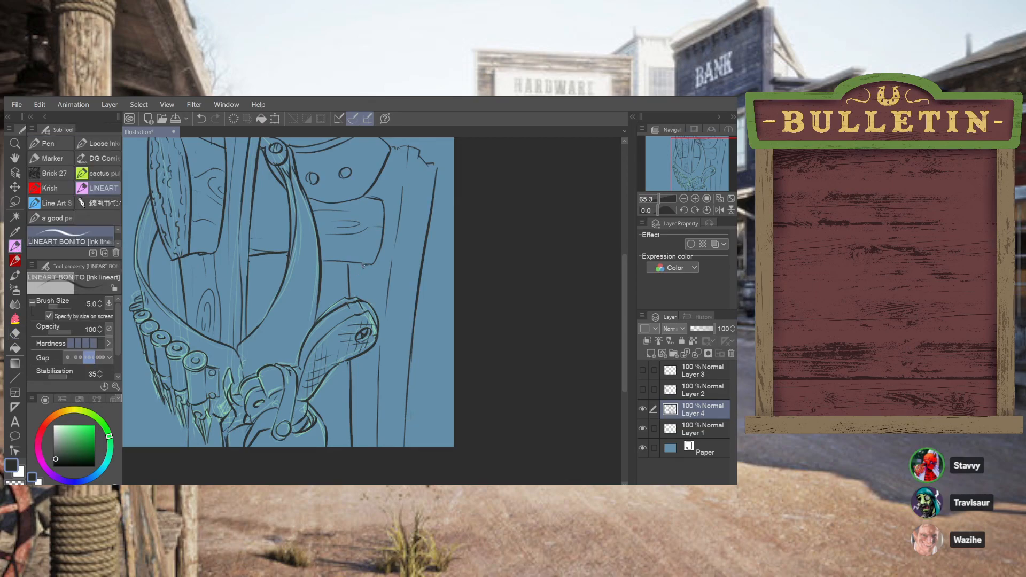
{"action": "mouse_move", "coordinate": [364, 266]}
{"action": "left_mouse_down"}
{"action": "mouse_move", "coordinate": [379, 249]}
{"action": "mouse_move", "coordinate": [368, 264]}
{"action": "mouse_move", "coordinate": [379, 261]}
{"action": "left_mouse_up"}
{"action": "key", "text": "ctrl+z"}
{"action": "key", "text": "ctrl+z"}
{"action": "left_click_drag", "start_coordinate": [364, 269], "coordinate": [384, 228]}
{"action": "mouse_move", "coordinate": [365, 268]}
{"action": "left_mouse_down"}
{"action": "mouse_move", "coordinate": [364, 306]}
{"action": "mouse_move", "coordinate": [373, 301]}
{"action": "left_mouse_up"}
{"action": "key", "text": "ctrl+z"}
Ink vertical wood-grain lines on the outer post beside the board, along its lower part and near its broken top
{"action": "left_click_drag", "start_coordinate": [384, 176], "coordinate": [386, 242]}
{"action": "left_click_drag", "start_coordinate": [358, 359], "coordinate": [356, 447]}
{"action": "mouse_move", "coordinate": [365, 355]}
{"action": "left_mouse_down"}
{"action": "mouse_move", "coordinate": [368, 456]}
{"action": "mouse_move", "coordinate": [389, 445]}
{"action": "left_mouse_up"}
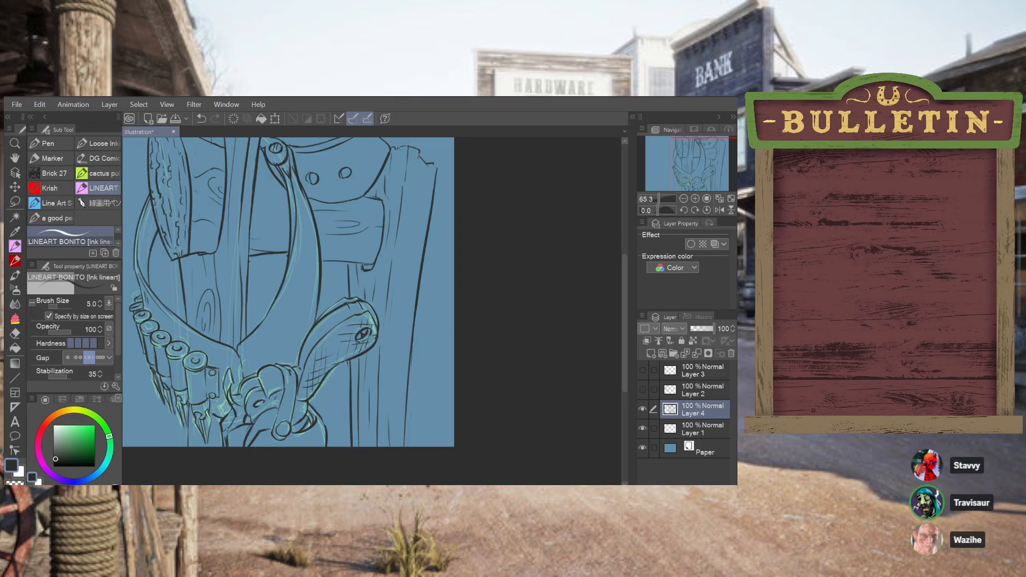
{"action": "left_click_drag", "start_coordinate": [419, 164], "coordinate": [417, 189]}
{"action": "left_click_drag", "start_coordinate": [424, 169], "coordinate": [422, 191]}
{"action": "key", "text": "ctrl+z"}
{"action": "left_click_drag", "start_coordinate": [430, 164], "coordinate": [433, 186]}
{"action": "key", "text": "ctrl+z"}
{"action": "left_click_drag", "start_coordinate": [428, 182], "coordinate": [424, 232]}
{"action": "key", "text": "ctrl+z"}
{"action": "left_click_drag", "start_coordinate": [429, 193], "coordinate": [425, 220]}
Ink a long grain line and a small oval wood knot on the middle of the outer post
{"action": "left_click_drag", "start_coordinate": [382, 327], "coordinate": [379, 382]}
{"action": "key", "text": "ctrl+z"}
{"action": "left_click_drag", "start_coordinate": [383, 324], "coordinate": [380, 403]}
{"action": "key", "text": "ctrl+z"}
{"action": "left_click_drag", "start_coordinate": [399, 318], "coordinate": [407, 297]}
{"action": "key", "text": "ctrl+z"}
{"action": "left_click_drag", "start_coordinate": [407, 289], "coordinate": [404, 315]}
{"action": "key", "text": "ctrl+z"}
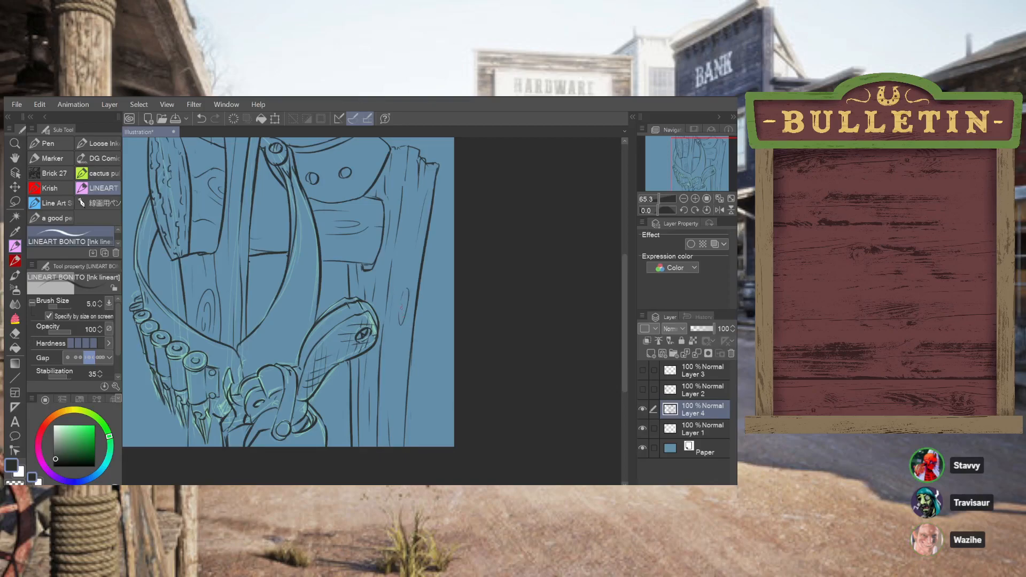
{"action": "key", "text": "ctrl+z"}
{"action": "left_click_drag", "start_coordinate": [407, 289], "coordinate": [404, 308]}
{"action": "key", "text": "ctrl+z"}
Ink wood-grain lines on the board section between the central post and the right inner curve
{"action": "key", "text": "ctrl+z"}
{"action": "left_click_drag", "start_coordinate": [407, 295], "coordinate": [404, 308]}
{"action": "left_click_drag", "start_coordinate": [409, 226], "coordinate": [405, 268]}
{"action": "key", "text": "ctrl+z"}
{"action": "key", "text": "ctrl+z"}
{"action": "key", "text": "ctrl+z"}
{"action": "left_click_drag", "start_coordinate": [252, 198], "coordinate": [288, 208]}
Hide Layer 1 with the light green sketch so only the ink lines show
{"action": "scroll", "coordinate": [261, 307], "scroll_direction": "down", "scroll_amount": 1}
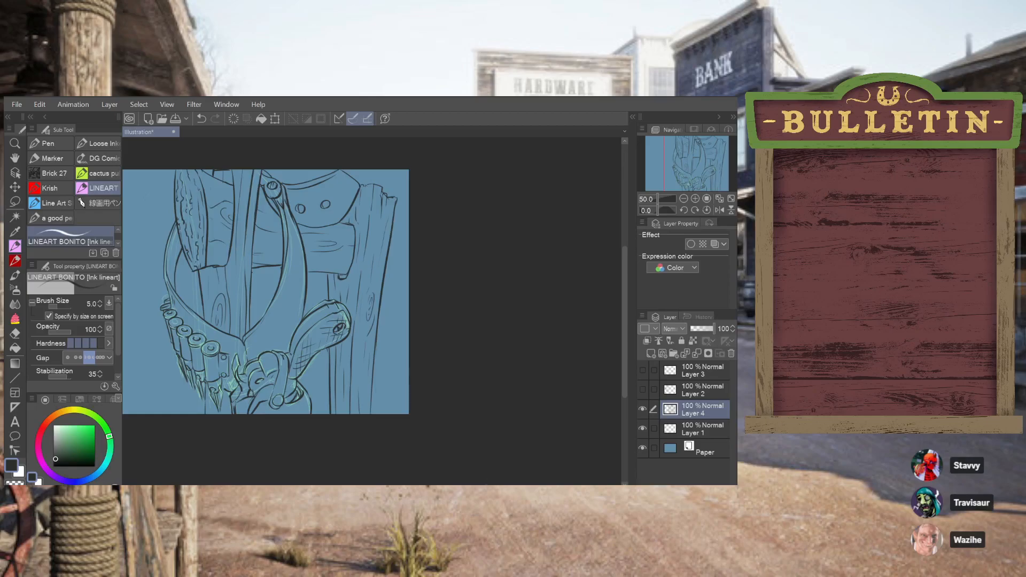
{"action": "left_click_drag", "start_coordinate": [480, 441], "coordinate": [601, 440]}
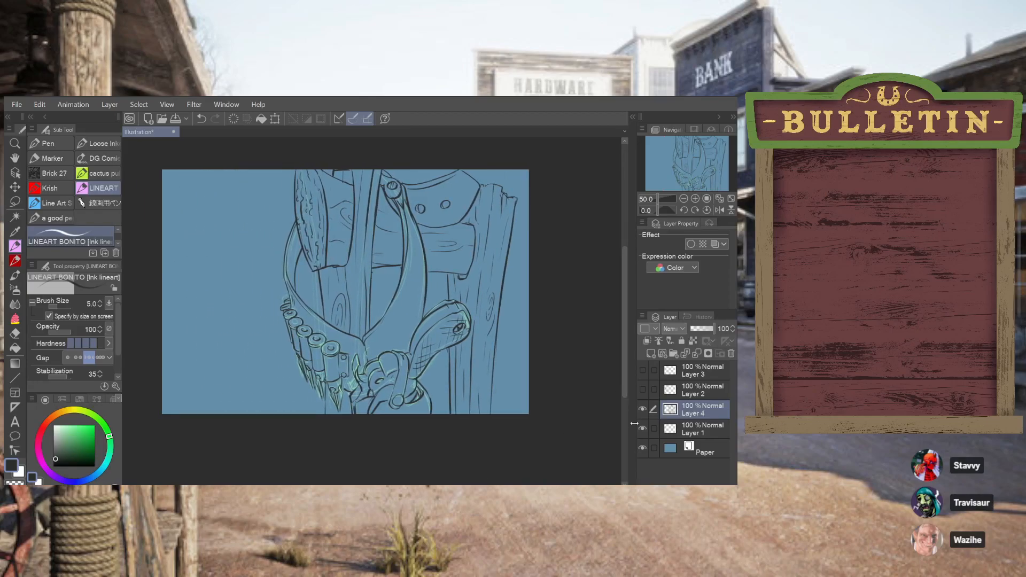
{"action": "left_click", "coordinate": [642, 428]}
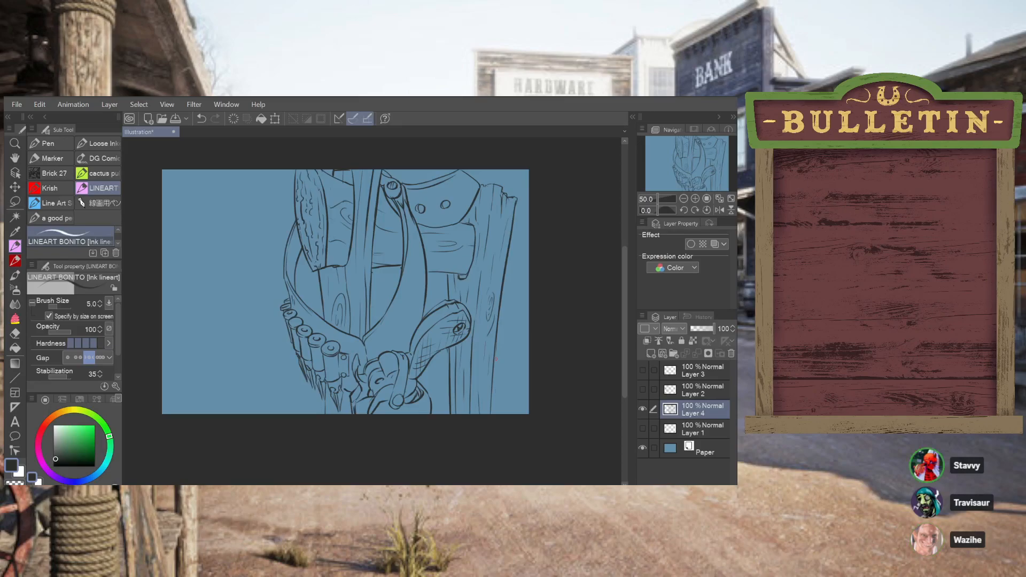
Change the Paper layer colour to orange-red, HEX BE432A
{"action": "left_click", "coordinate": [702, 428]}
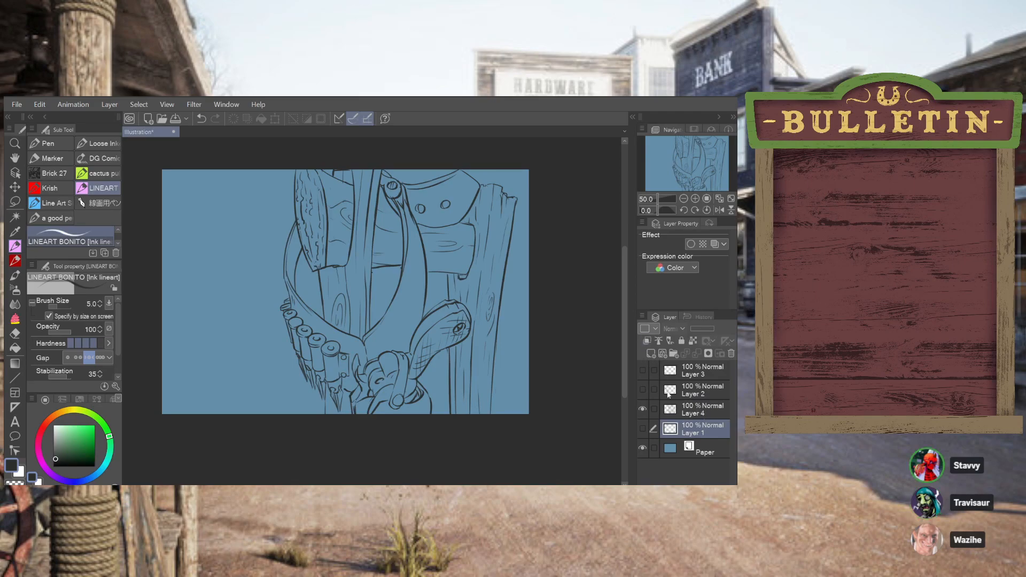
{"action": "left_click", "coordinate": [703, 446]}
{"action": "left_click", "coordinate": [706, 239]}
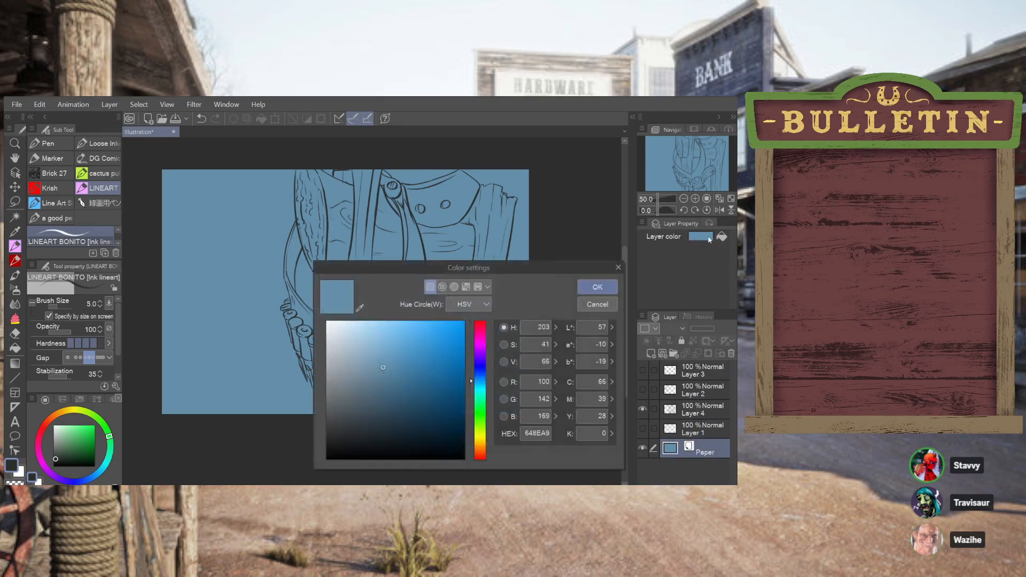
{"action": "left_click_drag", "start_coordinate": [480, 344], "coordinate": [483, 458]}
{"action": "mouse_move", "coordinate": [417, 390]}
{"action": "left_mouse_down"}
{"action": "mouse_move", "coordinate": [429, 334]}
{"action": "mouse_move", "coordinate": [432, 353]}
{"action": "mouse_move", "coordinate": [420, 362]}
{"action": "mouse_move", "coordinate": [433, 355]}
{"action": "left_mouse_up"}
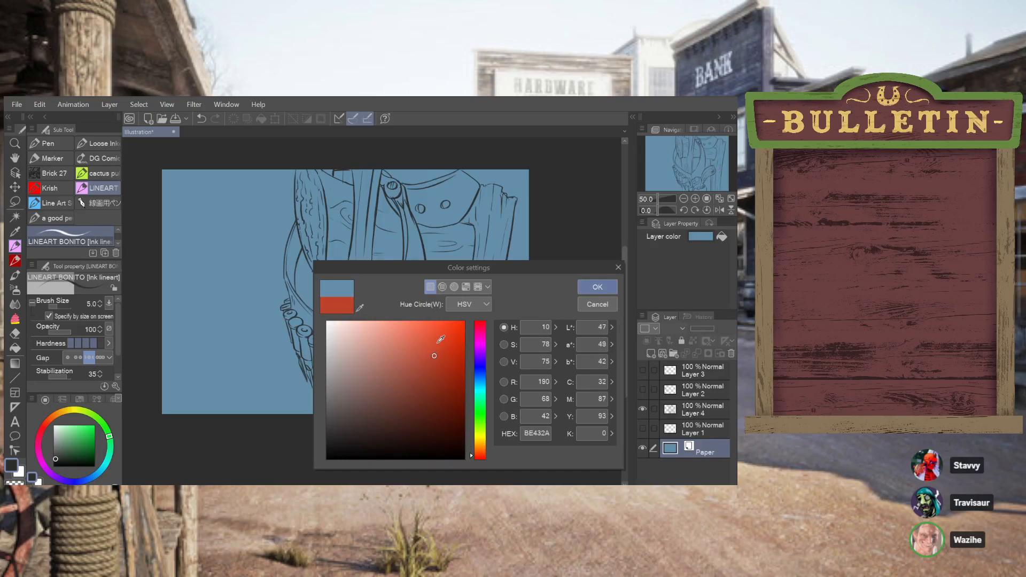
{"action": "left_click", "coordinate": [596, 292]}
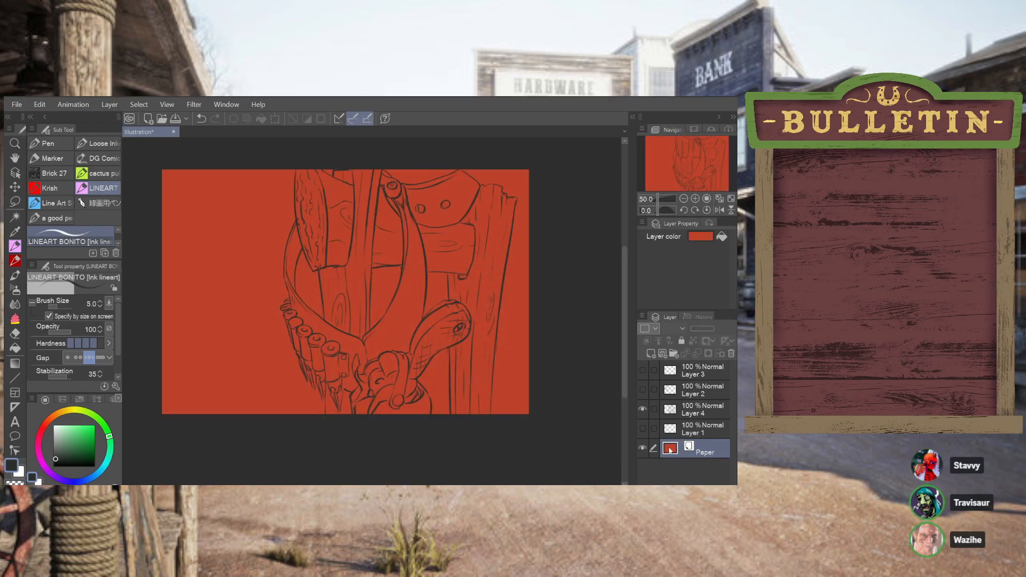
Darken the Paper layer colour to a deep reddish brown
{"action": "left_click", "coordinate": [710, 239]}
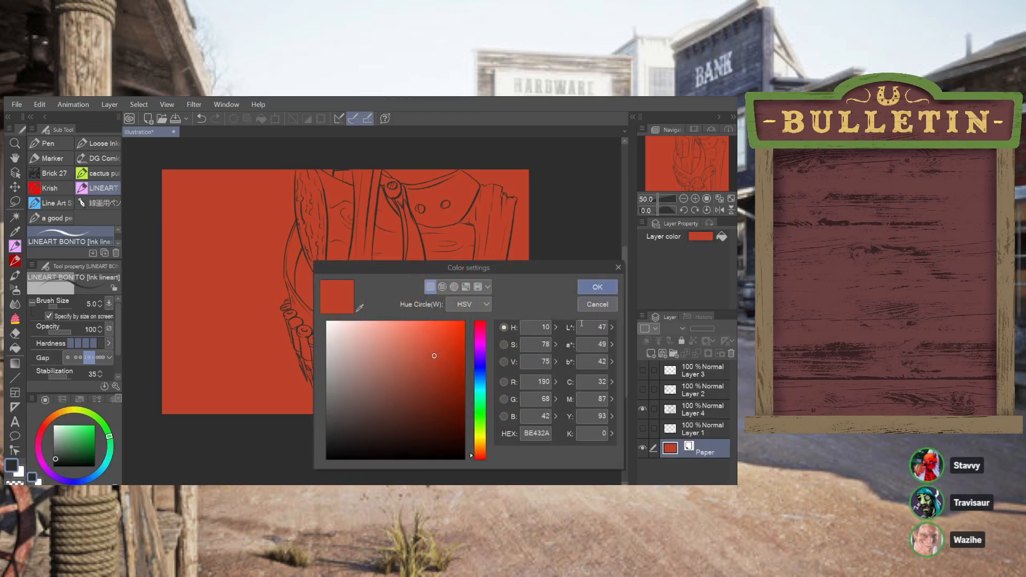
{"action": "left_click", "coordinate": [432, 392]}
{"action": "mouse_move", "coordinate": [474, 455]}
{"action": "left_mouse_down"}
{"action": "mouse_move", "coordinate": [474, 444]}
{"action": "mouse_move", "coordinate": [473, 454]}
{"action": "left_mouse_up"}
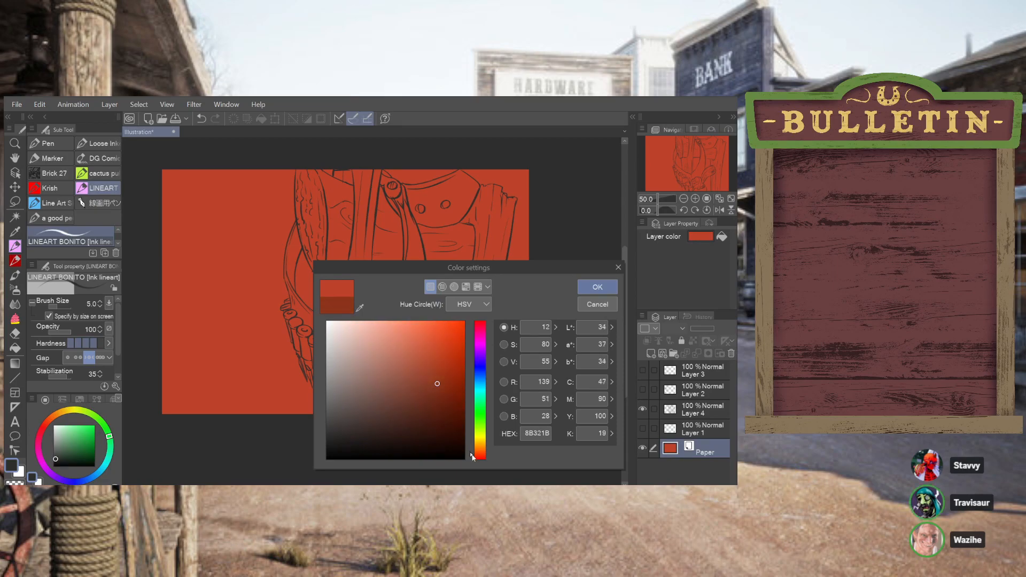
{"action": "left_click_drag", "start_coordinate": [438, 380], "coordinate": [442, 386]}
{"action": "left_click", "coordinate": [598, 287]}
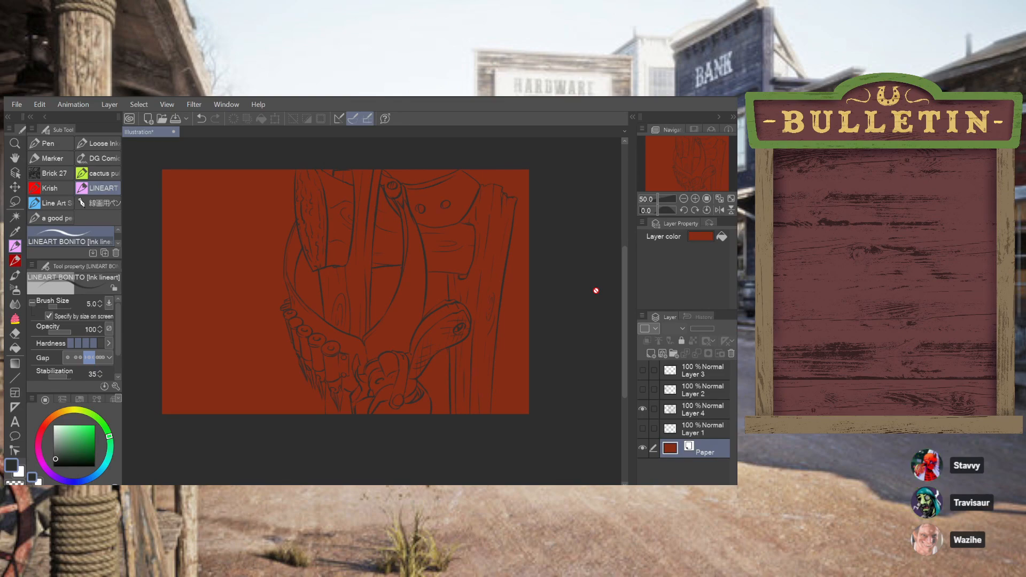
Add a raster layer between Layer 1 and Layer 4 and choose the G-pen with anti-aliasing off
{"action": "left_click", "coordinate": [690, 437]}
{"action": "left_click", "coordinate": [651, 354]}
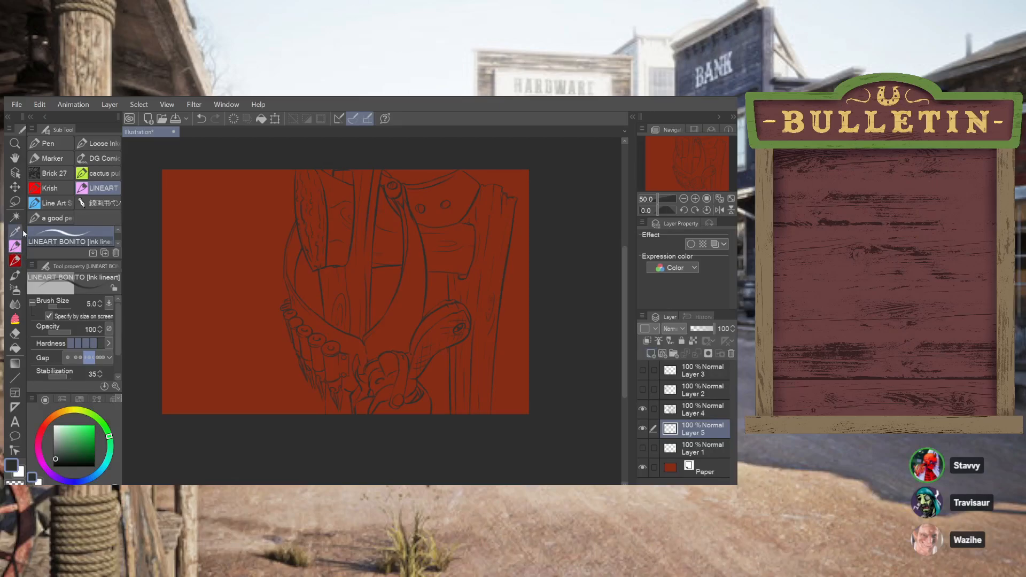
{"action": "left_click", "coordinate": [60, 144]}
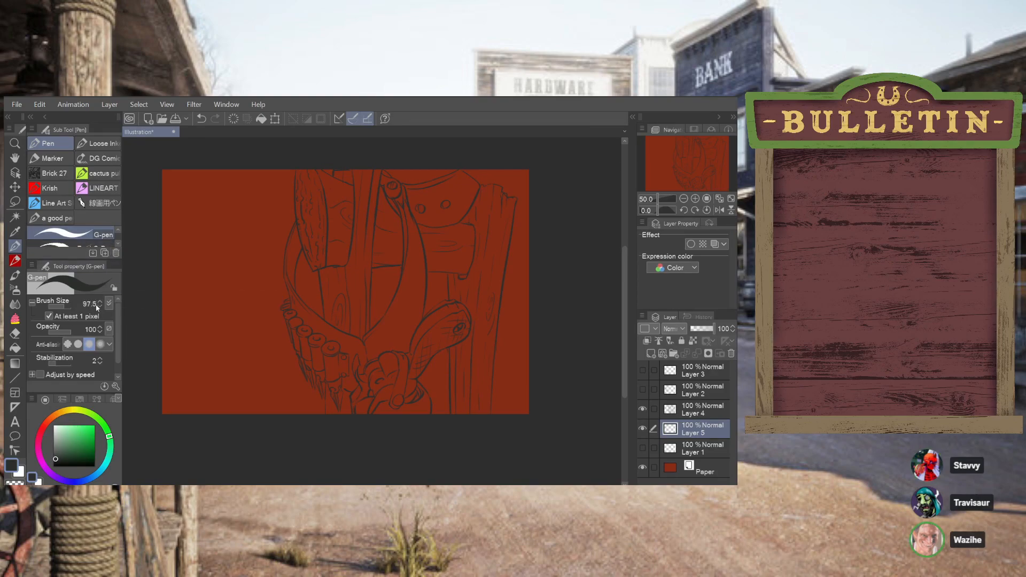
{"action": "left_click", "coordinate": [67, 345]}
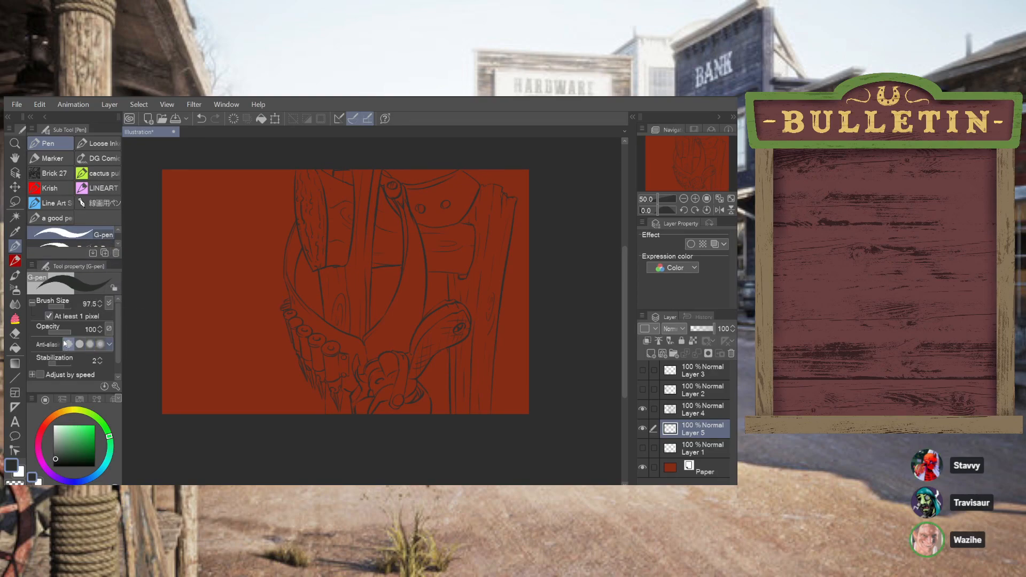
Try a broad diagonal G-pen stroke across the canvas in an amber orange
{"action": "left_click", "coordinate": [68, 411]}
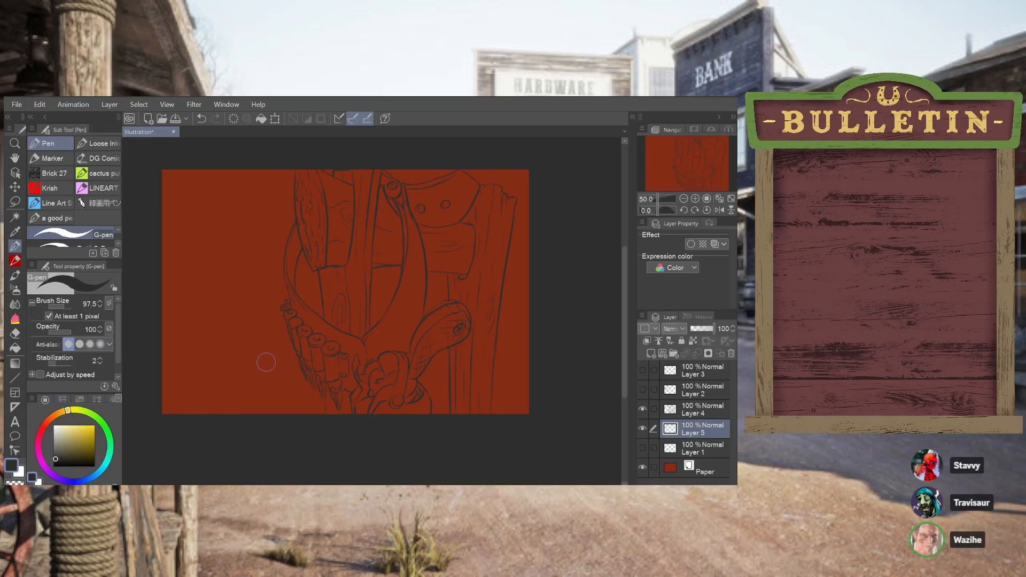
{"action": "mouse_move", "coordinate": [165, 409]}
{"action": "left_mouse_down"}
{"action": "mouse_move", "coordinate": [203, 392]}
{"action": "mouse_move", "coordinate": [242, 352]}
{"action": "mouse_move", "coordinate": [325, 229]}
{"action": "mouse_move", "coordinate": [346, 216]}
{"action": "left_mouse_up"}
{"action": "key", "text": "ctrl+z"}
{"action": "mouse_move", "coordinate": [71, 447]}
{"action": "left_mouse_down"}
{"action": "mouse_move", "coordinate": [84, 434]}
{"action": "mouse_move", "coordinate": [71, 433]}
{"action": "mouse_move", "coordinate": [95, 426]}
{"action": "left_mouse_up"}
{"action": "left_click", "coordinate": [56, 414]}
{"action": "left_click", "coordinate": [63, 413]}
{"action": "left_click", "coordinate": [59, 414]}
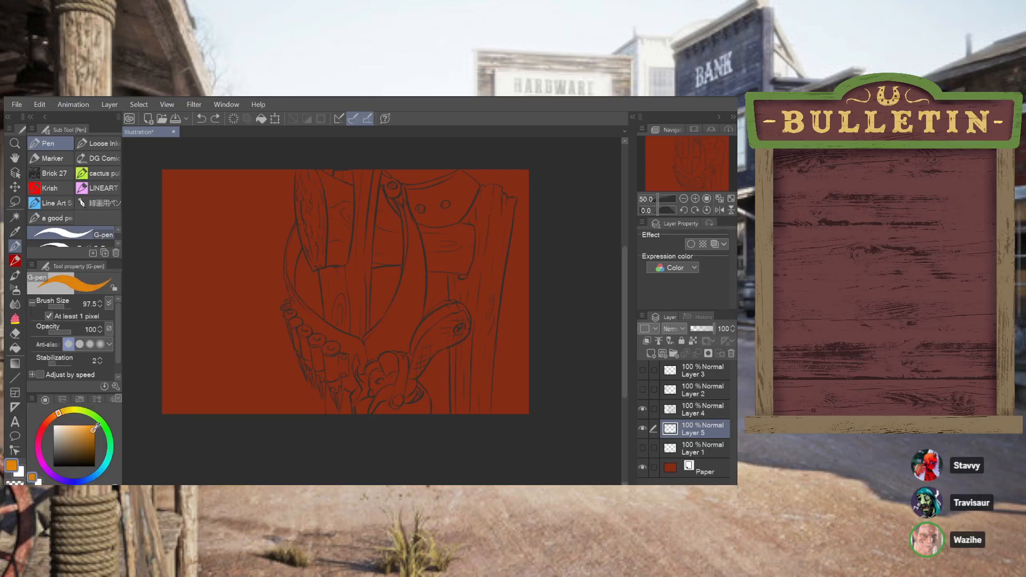
{"action": "mouse_move", "coordinate": [167, 428]}
{"action": "left_mouse_down"}
{"action": "mouse_move", "coordinate": [235, 398]}
{"action": "mouse_move", "coordinate": [295, 341]}
{"action": "mouse_move", "coordinate": [340, 273]}
{"action": "mouse_move", "coordinate": [440, 203]}
{"action": "mouse_move", "coordinate": [545, 187]}
{"action": "left_mouse_up"}
{"action": "key", "text": "ctrl+z"}
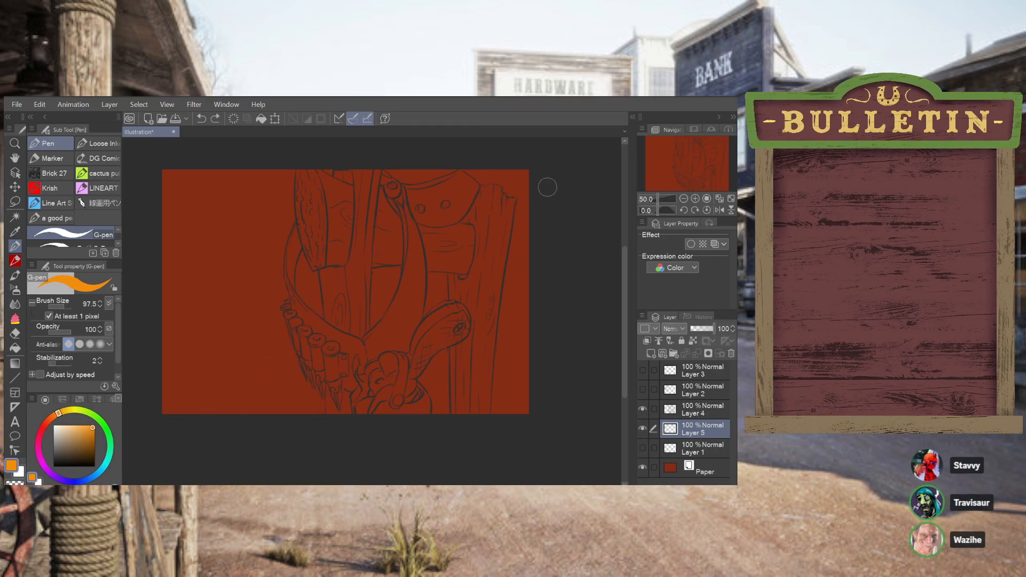
Choose a redder orange and paint a broad S-curved diagonal stroke from the canvas's lower left to its upper right
{"action": "left_click", "coordinate": [54, 415]}
{"action": "left_click", "coordinate": [91, 426]}
{"action": "mouse_move", "coordinate": [175, 420]}
{"action": "left_mouse_down"}
{"action": "mouse_move", "coordinate": [350, 289]}
{"action": "mouse_move", "coordinate": [571, 166]}
{"action": "left_mouse_up"}
{"action": "scroll", "coordinate": [115, 377], "scroll_direction": "down", "scroll_amount": 1}
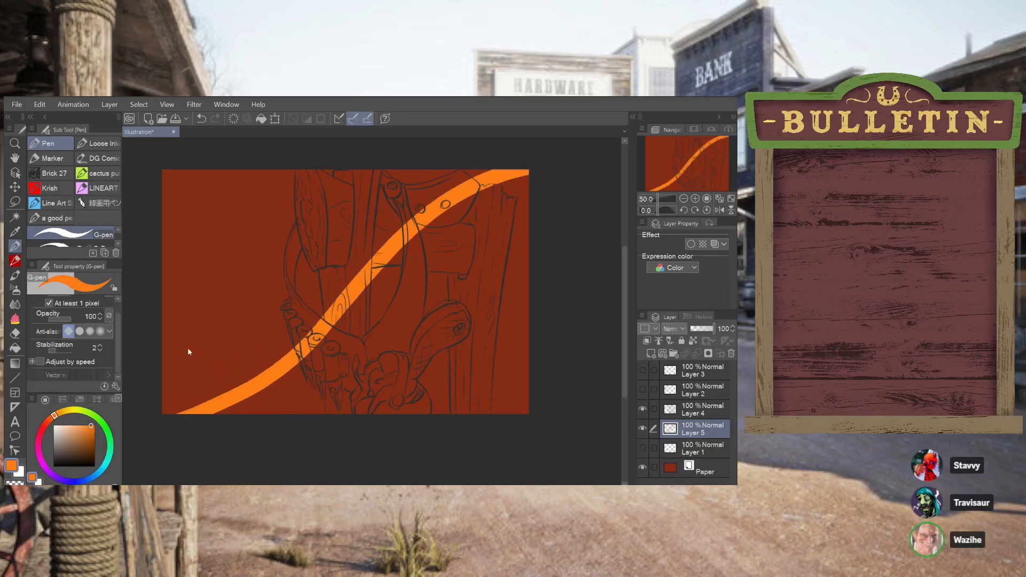
Try a second diagonal G-pen stroke above the first and fill the band between the two strokes with the same orange
{"action": "mouse_move", "coordinate": [152, 353]}
{"action": "left_mouse_down"}
{"action": "mouse_move", "coordinate": [193, 332]}
{"action": "mouse_move", "coordinate": [376, 170]}
{"action": "left_mouse_up"}
{"action": "key", "text": "ctrl+z"}
{"action": "mouse_move", "coordinate": [154, 337]}
{"action": "left_mouse_down"}
{"action": "mouse_move", "coordinate": [439, 175]}
{"action": "mouse_move", "coordinate": [577, 164]}
{"action": "left_mouse_up"}
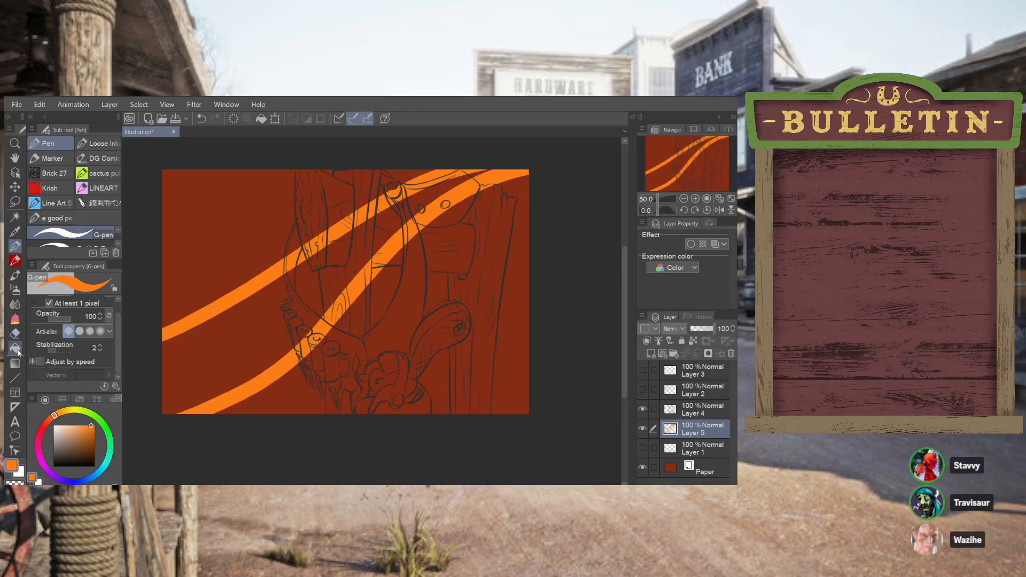
{"action": "left_click", "coordinate": [16, 348]}
{"action": "left_click", "coordinate": [248, 341]}
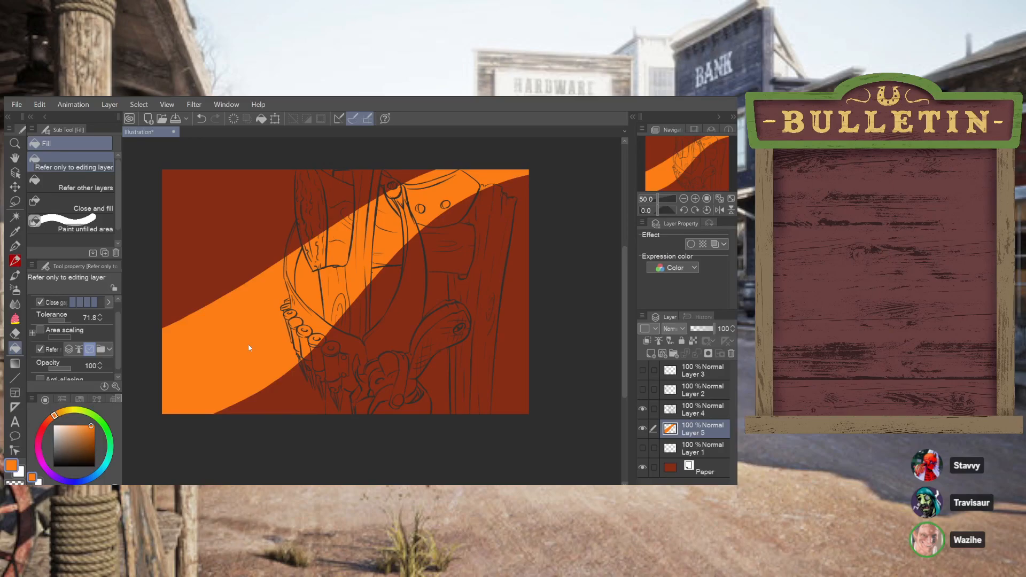
Undo the orange fill and both diagonal strokes on Layer 5
{"action": "key", "text": "ctrl+z"}
{"action": "key", "text": "ctrl+z"}
{"action": "key", "text": "ctrl+z"}
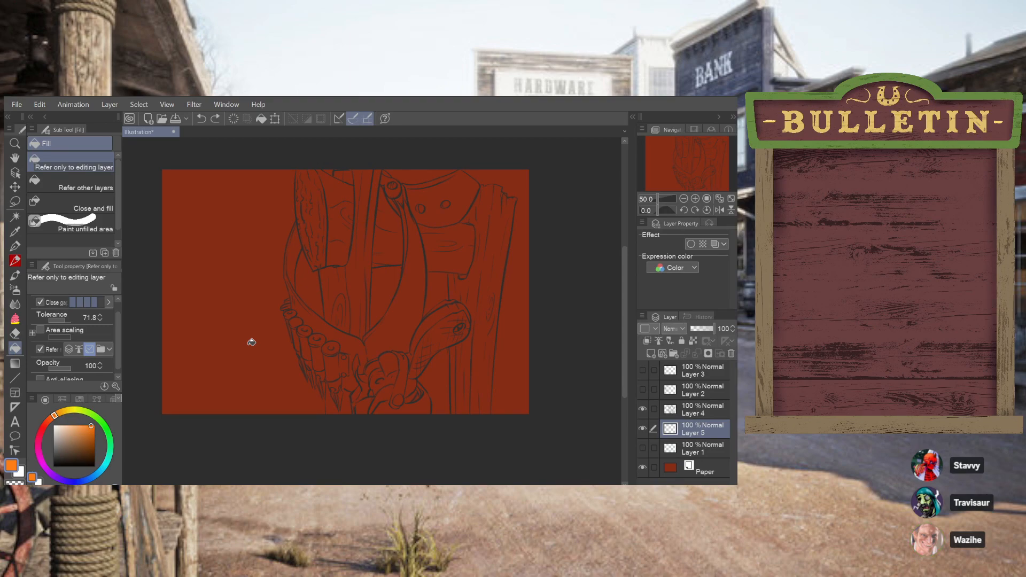
Return to the G-pen with a slightly muted golden yellow and a brush size of 42.1
{"action": "left_click", "coordinate": [15, 246]}
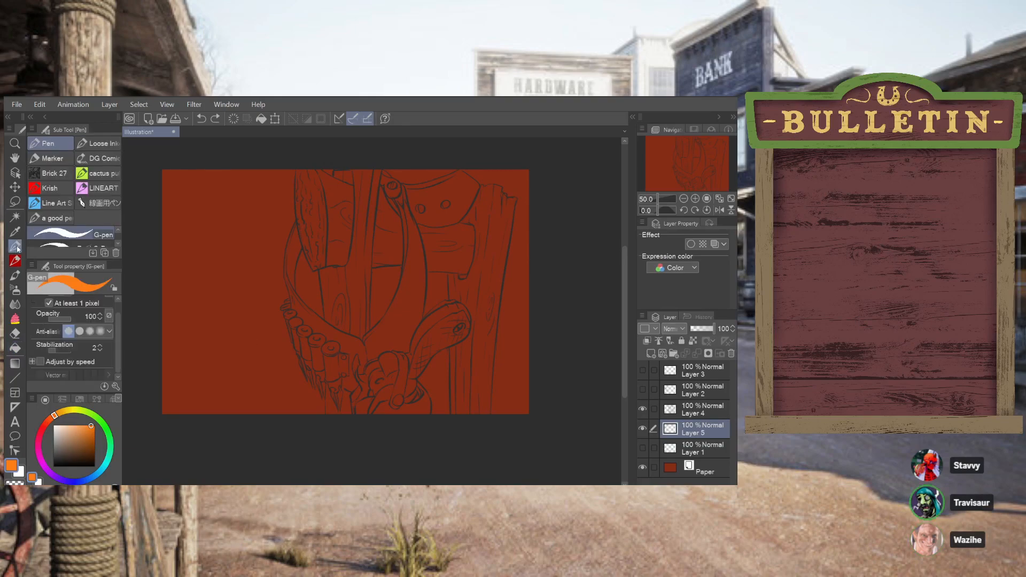
{"action": "left_click", "coordinate": [66, 412]}
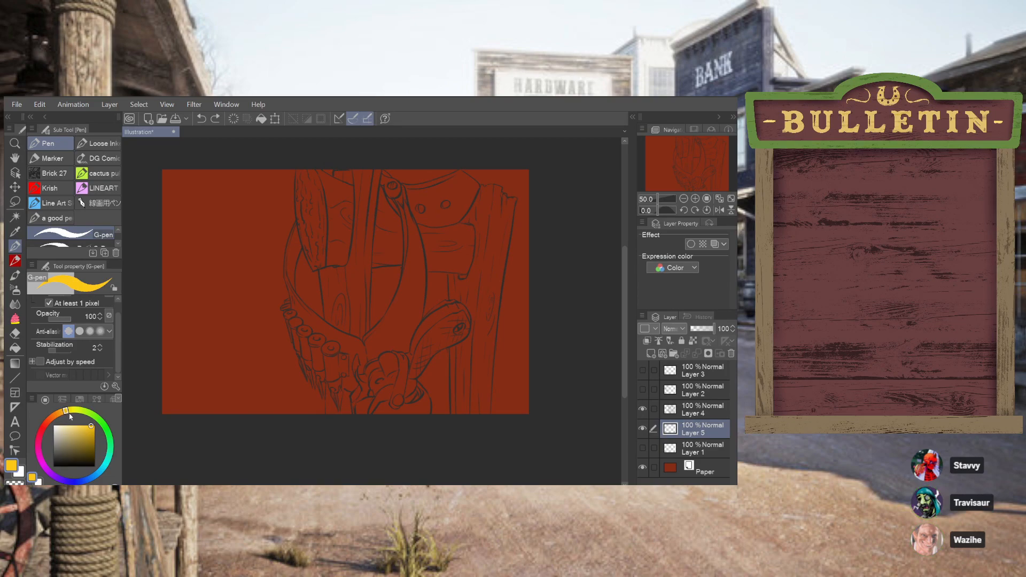
{"action": "left_click", "coordinate": [86, 432]}
{"action": "left_click_drag", "start_coordinate": [86, 432], "coordinate": [86, 427]}
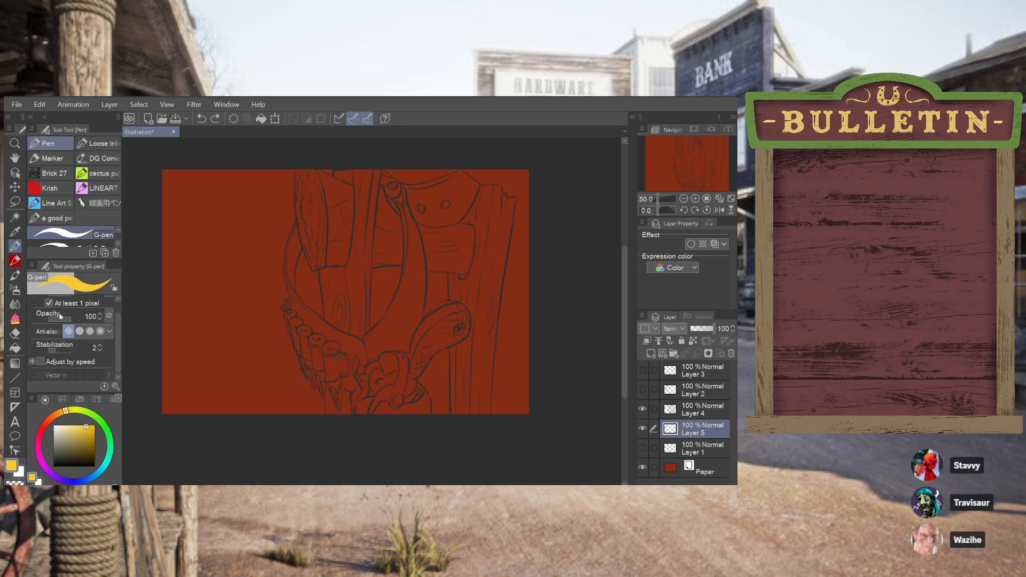
{"action": "mouse_move", "coordinate": [70, 318]}
{"action": "left_mouse_down"}
{"action": "mouse_move", "coordinate": [61, 319]}
{"action": "mouse_move", "coordinate": [73, 317]}
{"action": "left_mouse_up"}
{"action": "scroll", "coordinate": [111, 321], "scroll_direction": "up", "scroll_amount": 1}
{"action": "left_click", "coordinate": [65, 309]}
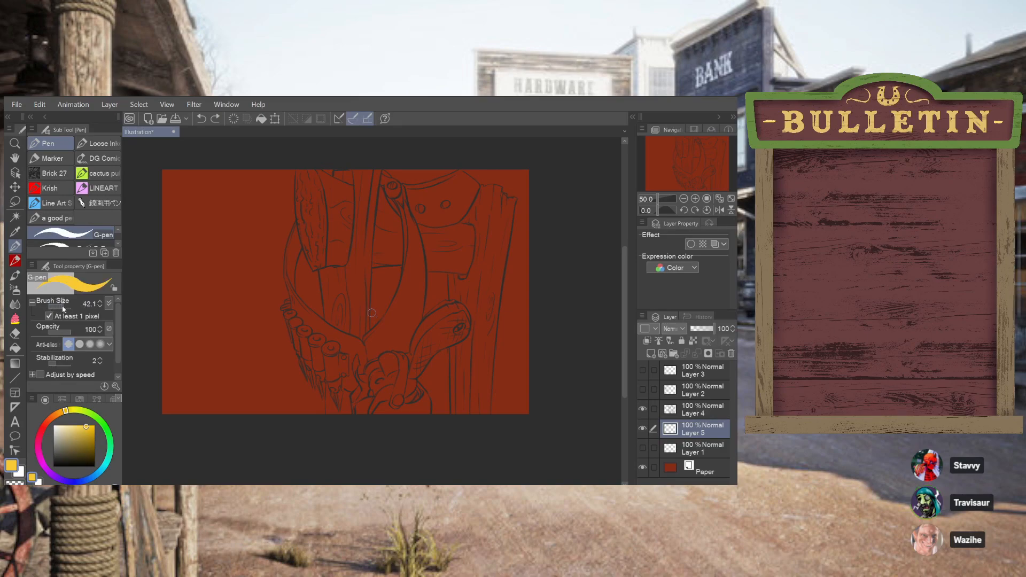
{"action": "left_click", "coordinate": [69, 312]}
Paint the two largest round cartridge caps nearest the holster golden yellow beneath the line art
{"action": "left_click_drag", "start_coordinate": [323, 348], "coordinate": [330, 351]}
{"action": "key", "text": "ctrl+z"}
{"action": "left_click", "coordinate": [324, 349]}
{"action": "mouse_move", "coordinate": [327, 346]}
{"action": "left_mouse_down"}
{"action": "mouse_move", "coordinate": [338, 349]}
{"action": "mouse_move", "coordinate": [326, 352]}
{"action": "left_mouse_up"}
{"action": "key", "text": "ctrl+z"}
{"action": "key", "text": "ctrl+z"}
{"action": "key", "text": "ctrl+z"}
{"action": "left_click_drag", "start_coordinate": [332, 343], "coordinate": [337, 344]}
{"action": "left_click_drag", "start_coordinate": [310, 341], "coordinate": [320, 346]}
{"action": "key", "text": "ctrl+z"}
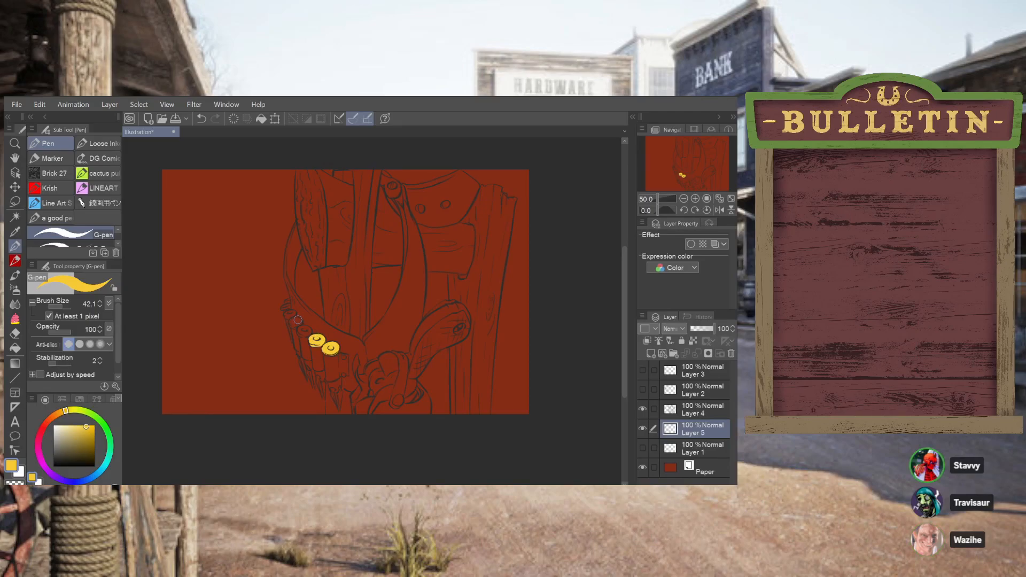
Paint the remaining smaller cartridge caps golden yellow up to the upper end of the row
{"action": "left_click_drag", "start_coordinate": [302, 333], "coordinate": [306, 331]}
{"action": "left_click_drag", "start_coordinate": [292, 324], "coordinate": [297, 323]}
{"action": "left_click_drag", "start_coordinate": [286, 312], "coordinate": [291, 316]}
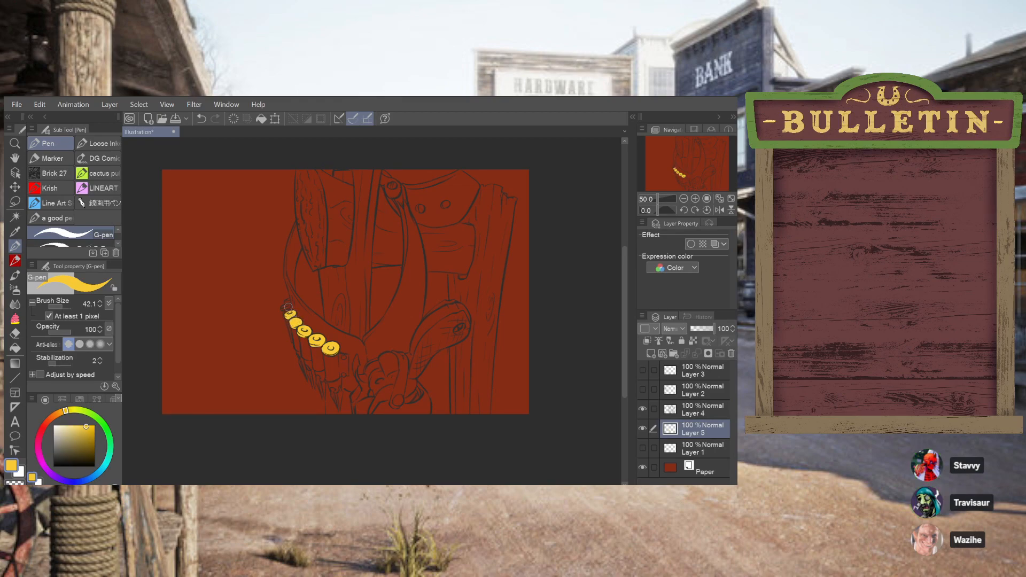
{"action": "left_click_drag", "start_coordinate": [283, 307], "coordinate": [287, 305]}
{"action": "left_click_drag", "start_coordinate": [287, 302], "coordinate": [286, 301]}
{"action": "key", "text": "ctrl+z"}
Try golden yellow strokes on the pointed tip below the rightmost cartridge
{"action": "key", "text": "ctrl+z"}
{"action": "left_click_drag", "start_coordinate": [329, 382], "coordinate": [331, 389]}
{"action": "key", "text": "ctrl+z"}
{"action": "left_click_drag", "start_coordinate": [330, 383], "coordinate": [335, 383]}
{"action": "left_click_drag", "start_coordinate": [335, 383], "coordinate": [337, 408]}
{"action": "key", "text": "ctrl+z"}
{"action": "key", "text": "ctrl+z"}
Reduce the G-pen brush size to 25.4 and undo the yellow strokes on the rightmost cartridge's pointed tip
{"action": "mouse_move", "coordinate": [62, 305]}
{"action": "left_mouse_down"}
{"action": "mouse_move", "coordinate": [52, 306]}
{"action": "mouse_move", "coordinate": [61, 306]}
{"action": "left_mouse_up"}
{"action": "scroll", "coordinate": [628, 321], "scroll_direction": "down", "scroll_amount": 1}
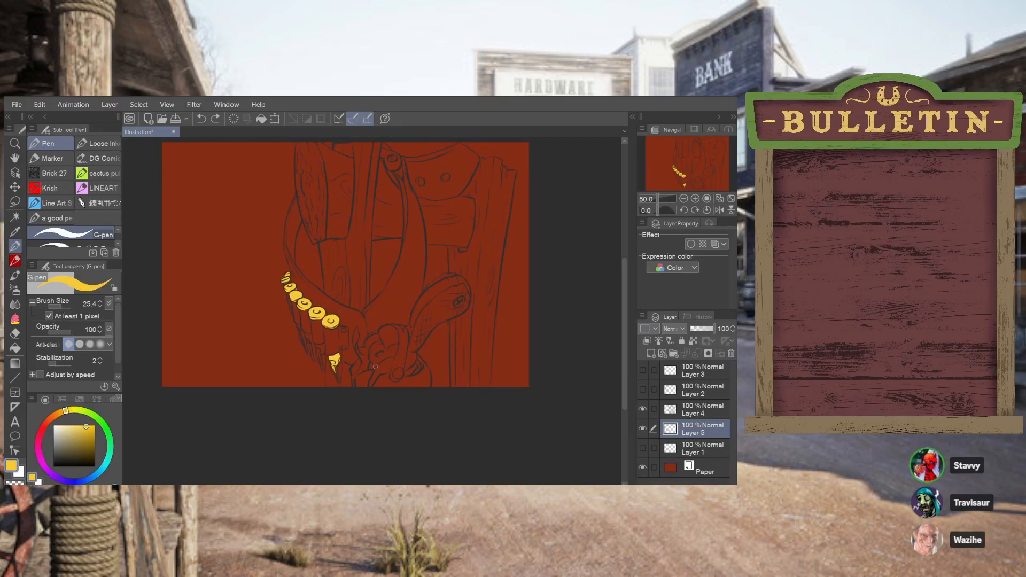
{"action": "scroll", "coordinate": [311, 372], "scroll_direction": "up", "scroll_amount": 6}
{"action": "scroll", "coordinate": [311, 373], "scroll_direction": "up", "scroll_amount": 2}
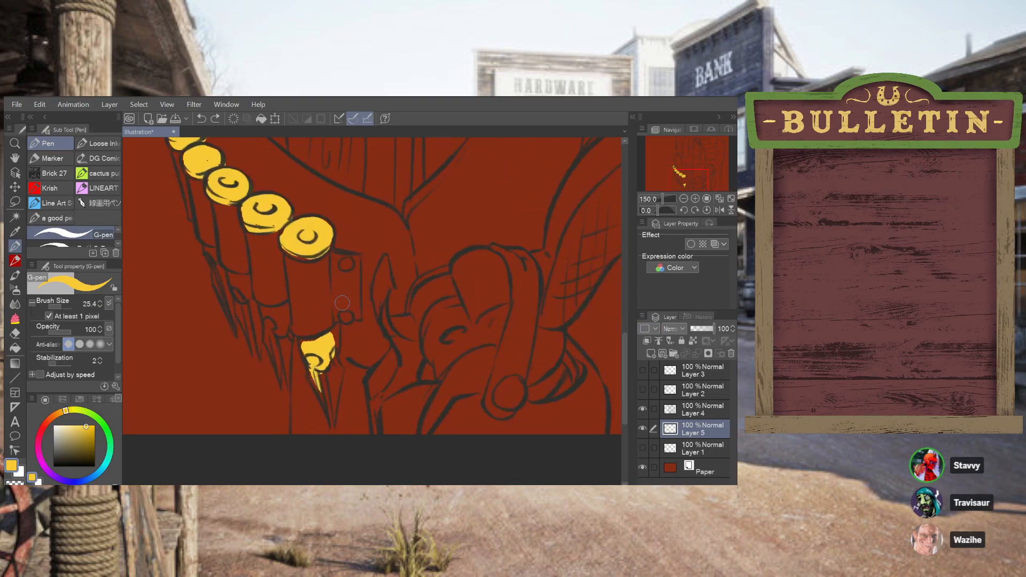
{"action": "key", "text": "ctrl+z"}
{"action": "key", "text": "ctrl+z"}
{"action": "key", "text": "ctrl+z"}
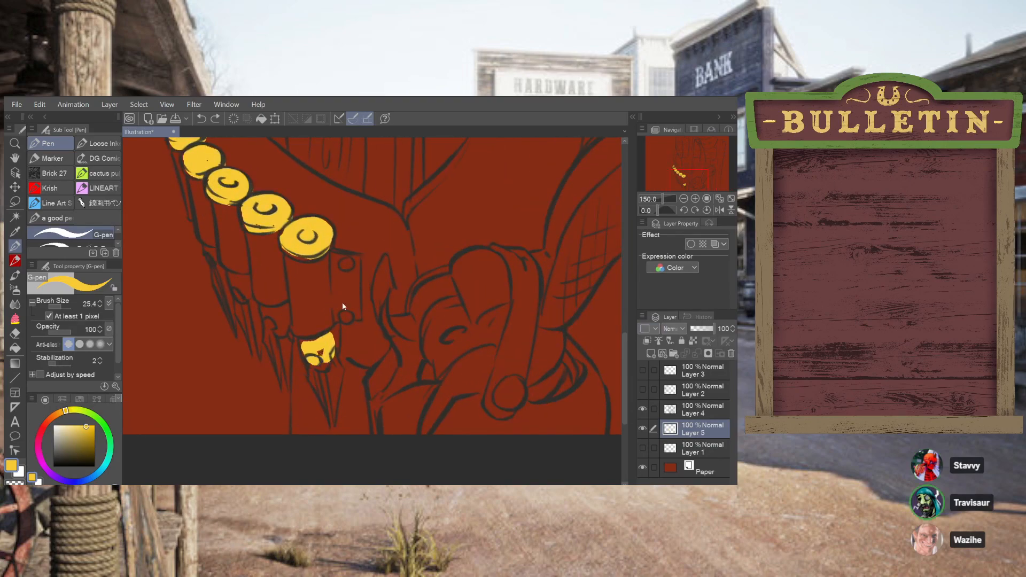
{"action": "key", "text": "ctrl+z"}
Paint a short yellow stroke on the rightmost pointed tip and a thin one down the leftmost tip, checking against the bare line art
{"action": "left_click_drag", "start_coordinate": [300, 339], "coordinate": [312, 362]}
{"action": "left_click_drag", "start_coordinate": [212, 274], "coordinate": [233, 326]}
{"action": "key", "text": "ctrl+z"}
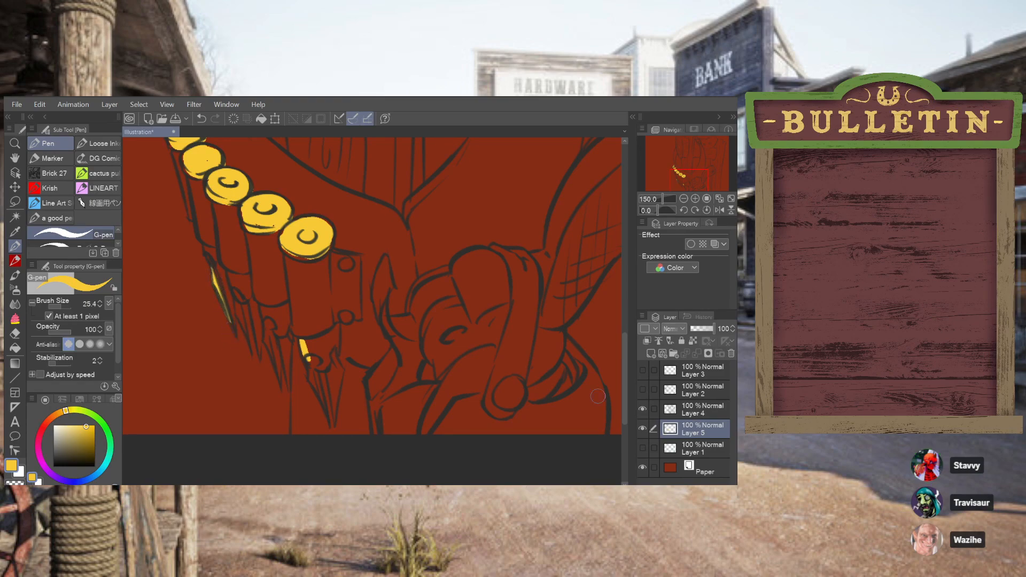
{"action": "left_click", "coordinate": [641, 429]}
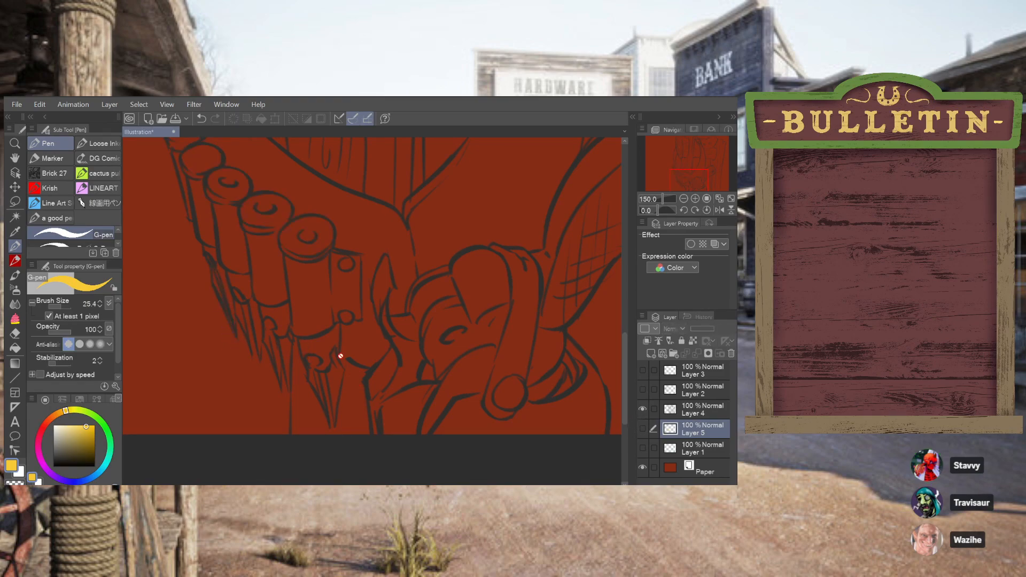
{"action": "left_click", "coordinate": [643, 429]}
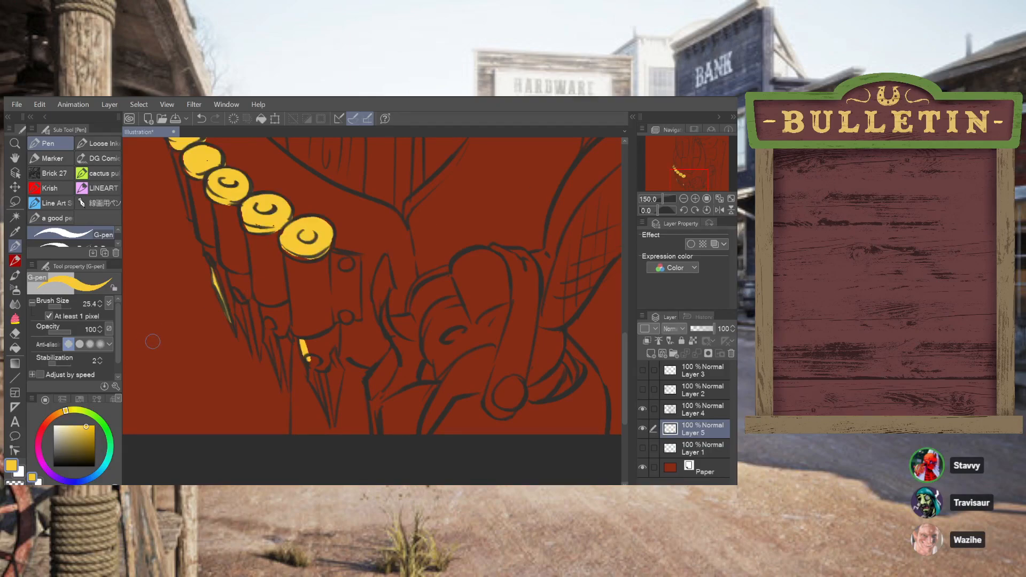
{"action": "key", "text": "ctrl+z"}
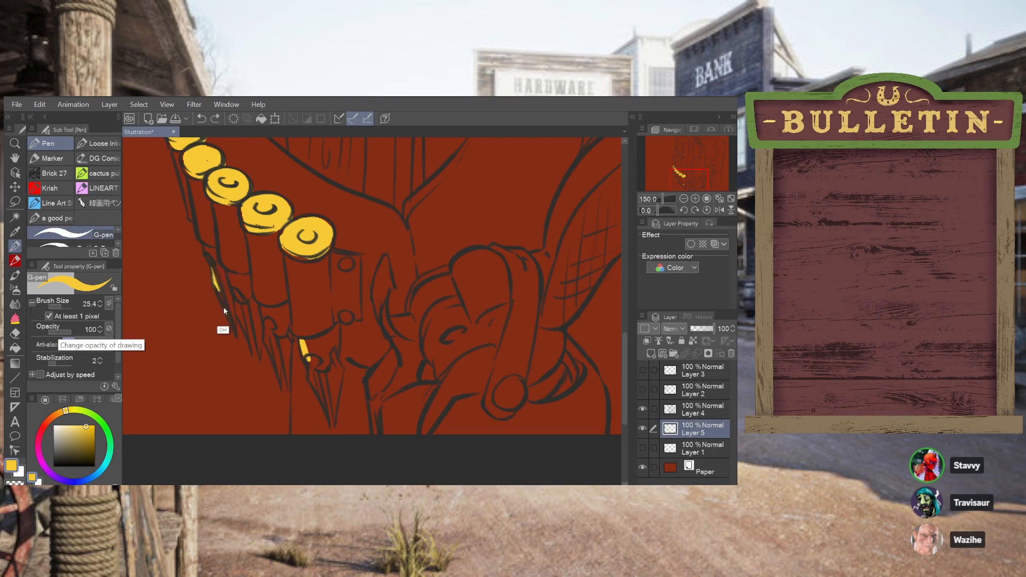
{"action": "left_click_drag", "start_coordinate": [213, 274], "coordinate": [230, 322]}
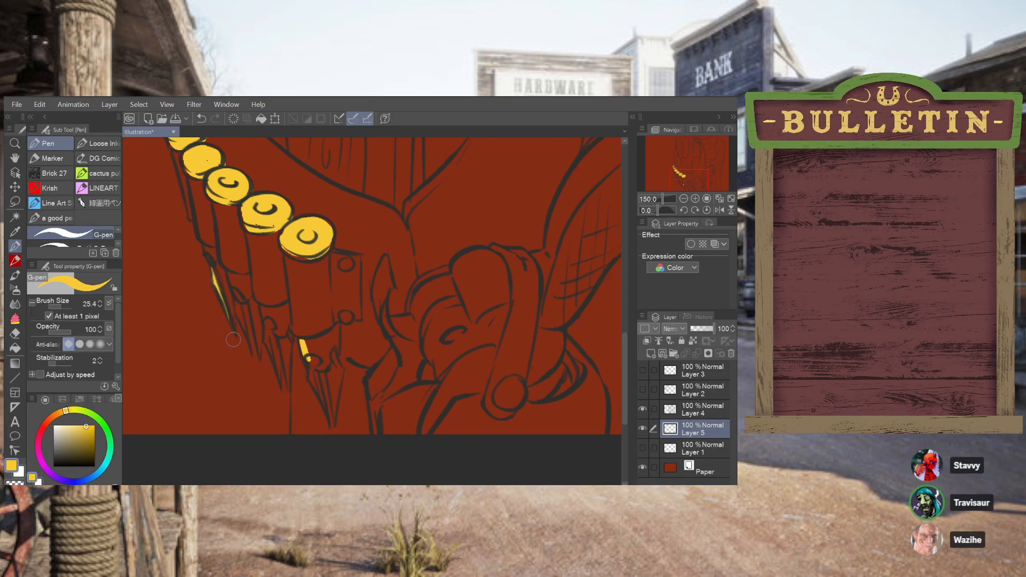
Fill out the leftmost pointed tip in yellow and colour the upper part of the tip beside it
{"action": "mouse_move", "coordinate": [205, 248]}
{"action": "left_mouse_down"}
{"action": "mouse_move", "coordinate": [232, 322]}
{"action": "mouse_move", "coordinate": [219, 279]}
{"action": "mouse_move", "coordinate": [234, 328]}
{"action": "left_mouse_up"}
{"action": "key", "text": "ctrl+z"}
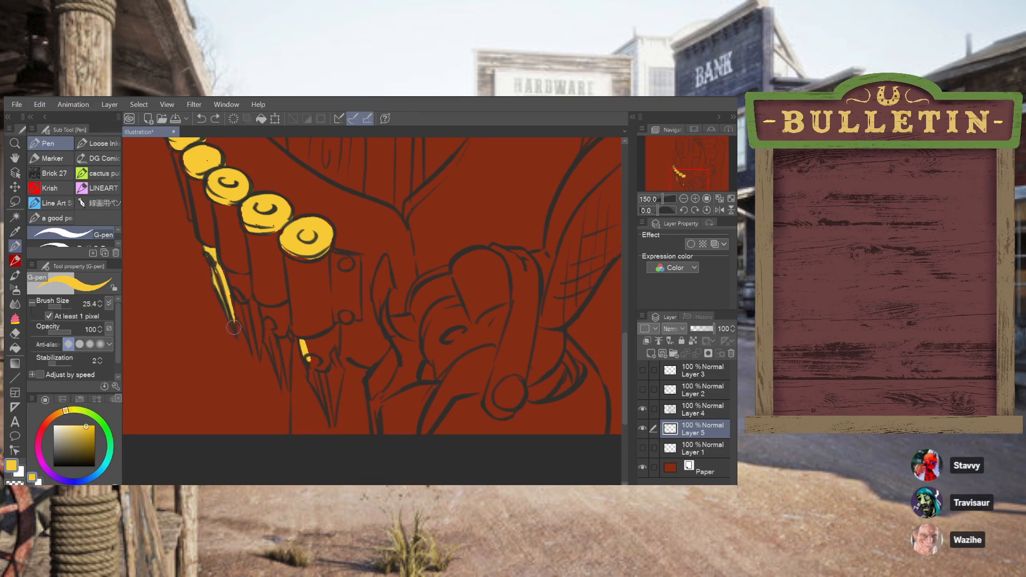
{"action": "left_click_drag", "start_coordinate": [228, 314], "coordinate": [234, 326]}
{"action": "key", "text": "ctrl+z"}
{"action": "left_click_drag", "start_coordinate": [220, 288], "coordinate": [233, 319]}
{"action": "key", "text": "ctrl+z"}
{"action": "mouse_move", "coordinate": [220, 269]}
{"action": "left_mouse_down"}
{"action": "mouse_move", "coordinate": [249, 275]}
{"action": "mouse_move", "coordinate": [235, 276]}
{"action": "mouse_move", "coordinate": [248, 273]}
{"action": "mouse_move", "coordinate": [247, 295]}
{"action": "mouse_move", "coordinate": [235, 286]}
{"action": "mouse_move", "coordinate": [241, 278]}
{"action": "mouse_move", "coordinate": [237, 315]}
{"action": "left_mouse_up"}
{"action": "key", "text": "ctrl+z"}
{"action": "key", "text": "ctrl+z"}
{"action": "key", "text": "ctrl+z"}
{"action": "key", "text": "ctrl+z"}
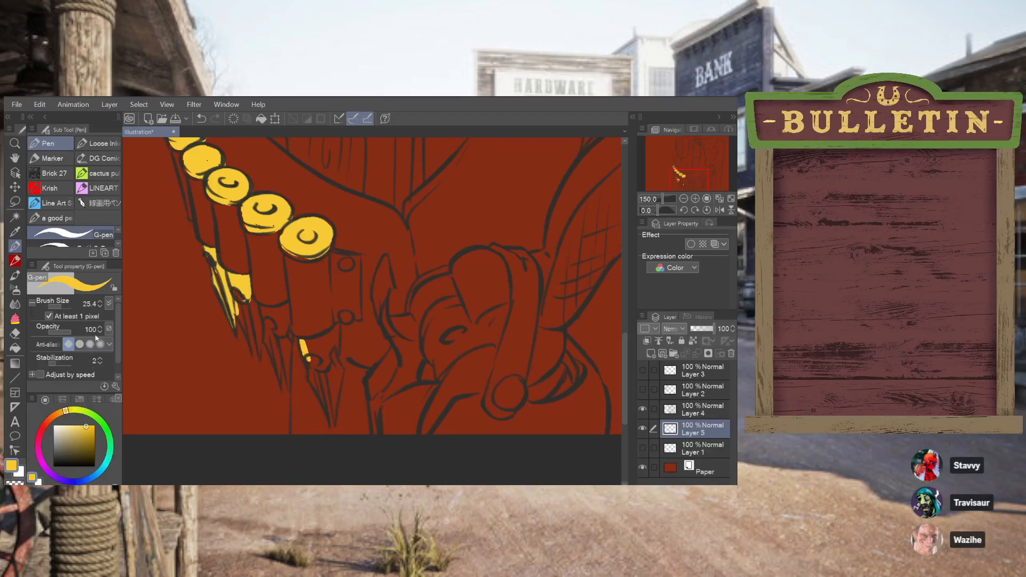
Use the lightest anti-aliasing and a 9.3 brush size to paint the second pointed tip yellow and start the third
{"action": "left_click", "coordinate": [80, 345]}
{"action": "left_click_drag", "start_coordinate": [68, 306], "coordinate": [59, 312]}
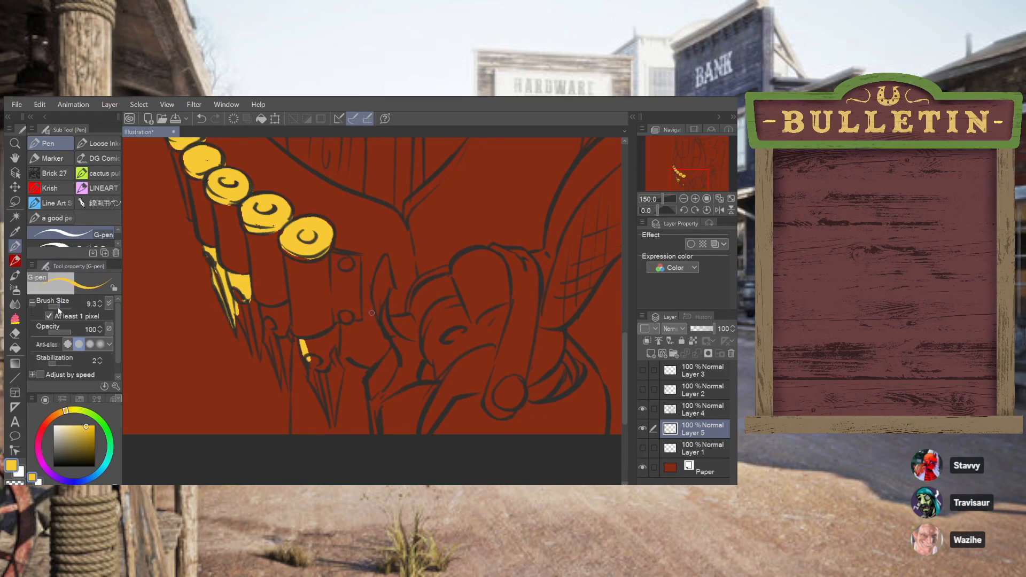
{"action": "mouse_move", "coordinate": [240, 303]}
{"action": "left_mouse_down"}
{"action": "mouse_move", "coordinate": [249, 343]}
{"action": "mouse_move", "coordinate": [240, 316]}
{"action": "left_mouse_up"}
{"action": "key", "text": "ctrl+z"}
{"action": "key", "text": "ctrl+z"}
{"action": "mouse_move", "coordinate": [248, 305]}
{"action": "left_mouse_down"}
{"action": "mouse_move", "coordinate": [262, 355]}
{"action": "mouse_move", "coordinate": [253, 301]}
{"action": "mouse_move", "coordinate": [256, 307]}
{"action": "left_mouse_up"}
{"action": "key", "text": "ctrl+z"}
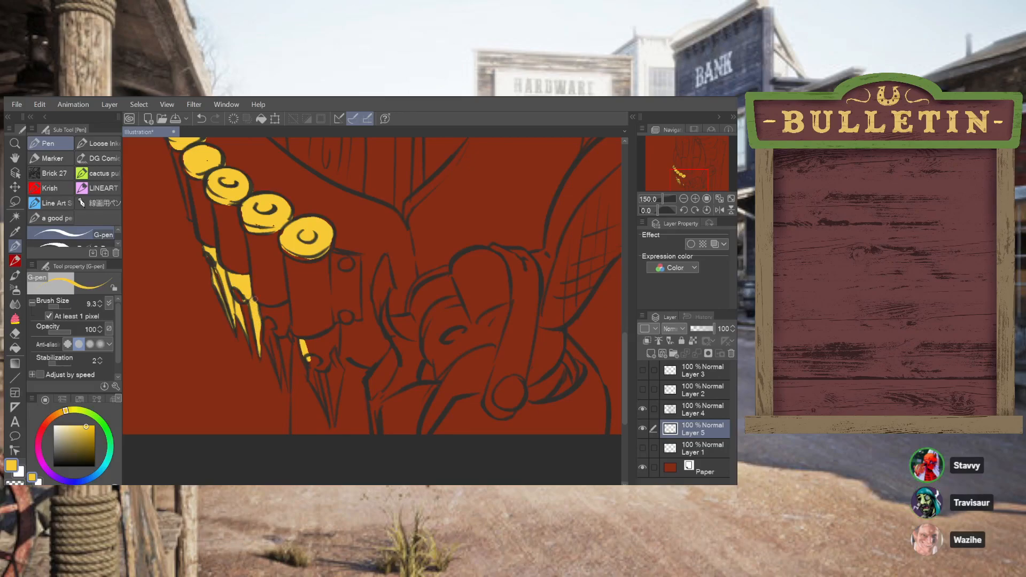
{"action": "mouse_move", "coordinate": [264, 343]}
{"action": "left_mouse_down"}
{"action": "mouse_move", "coordinate": [275, 366]}
{"action": "mouse_move", "coordinate": [264, 325]}
{"action": "mouse_move", "coordinate": [273, 370]}
{"action": "mouse_move", "coordinate": [266, 343]}
{"action": "left_mouse_up"}
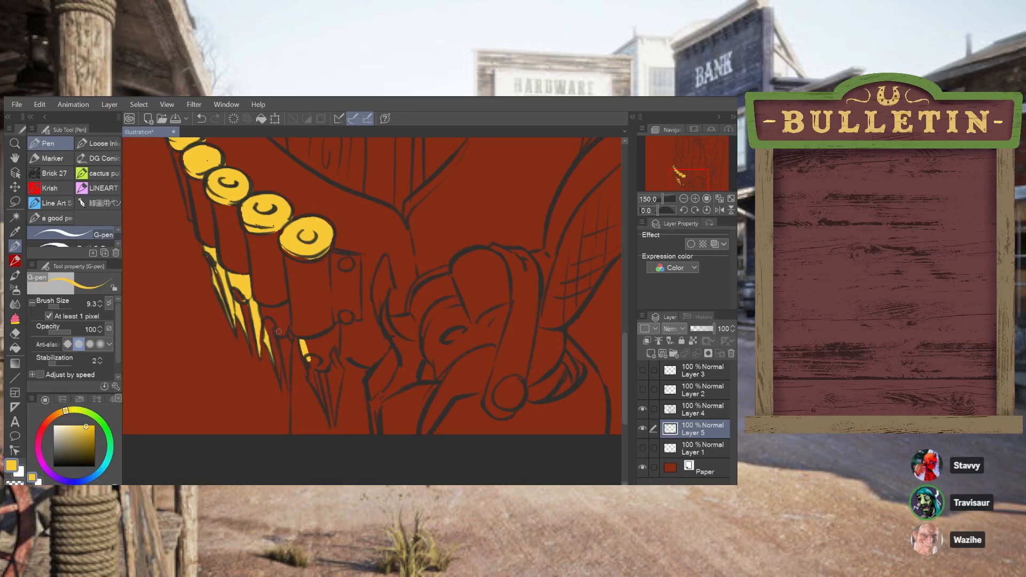
Fill the third pointed tip with yellow and cover the small gaps left in the second tip
{"action": "mouse_move", "coordinate": [273, 365]}
{"action": "left_mouse_down"}
{"action": "mouse_move", "coordinate": [280, 386]}
{"action": "mouse_move", "coordinate": [270, 357]}
{"action": "mouse_move", "coordinate": [279, 382]}
{"action": "mouse_move", "coordinate": [279, 344]}
{"action": "mouse_move", "coordinate": [287, 384]}
{"action": "mouse_move", "coordinate": [291, 341]}
{"action": "mouse_move", "coordinate": [287, 399]}
{"action": "mouse_move", "coordinate": [292, 349]}
{"action": "left_mouse_up"}
{"action": "key", "text": "ctrl+z"}
{"action": "key", "text": "ctrl+z"}
{"action": "left_click_drag", "start_coordinate": [286, 333], "coordinate": [285, 302]}
{"action": "key", "text": "ctrl+z"}
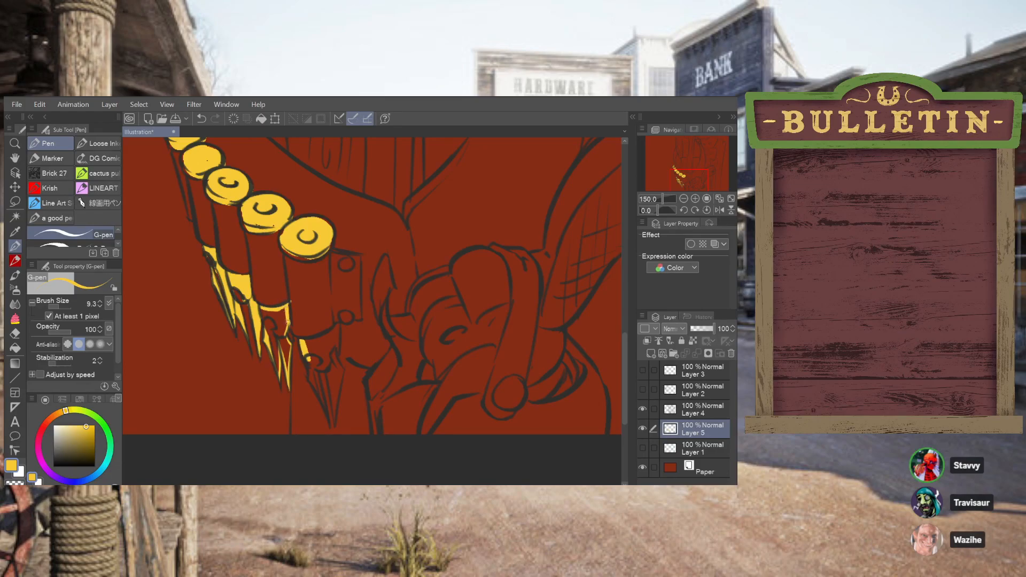
{"action": "mouse_move", "coordinate": [282, 335]}
{"action": "left_mouse_down"}
{"action": "mouse_move", "coordinate": [273, 354]}
{"action": "mouse_move", "coordinate": [262, 308]}
{"action": "mouse_move", "coordinate": [279, 372]}
{"action": "mouse_move", "coordinate": [272, 317]}
{"action": "mouse_move", "coordinate": [278, 357]}
{"action": "left_mouse_up"}
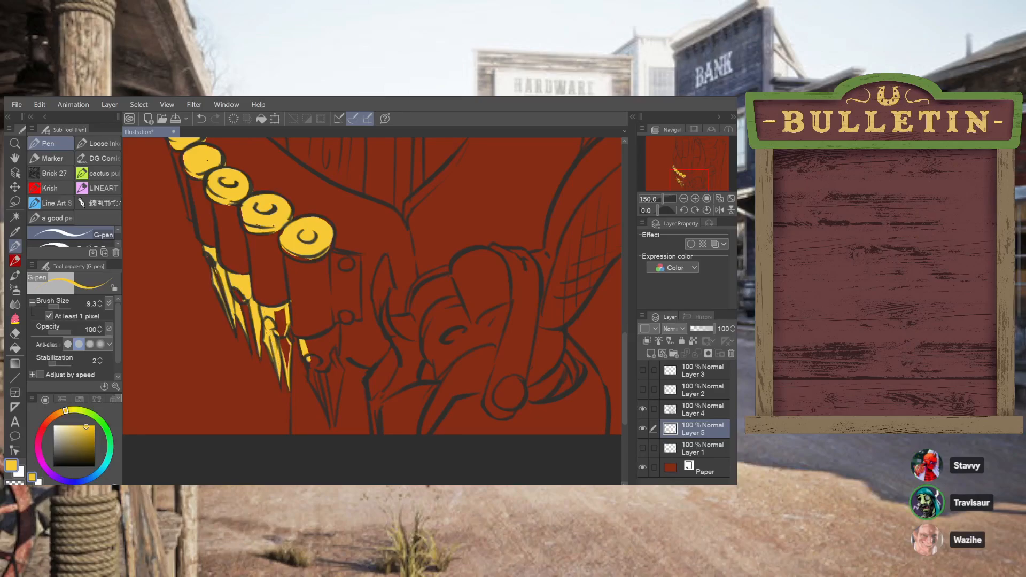
{"action": "mouse_move", "coordinate": [274, 313]}
{"action": "left_mouse_down"}
{"action": "mouse_move", "coordinate": [289, 376]}
{"action": "mouse_move", "coordinate": [285, 308]}
{"action": "mouse_move", "coordinate": [287, 336]}
{"action": "left_mouse_up"}
{"action": "left_click_drag", "start_coordinate": [234, 287], "coordinate": [243, 299]}
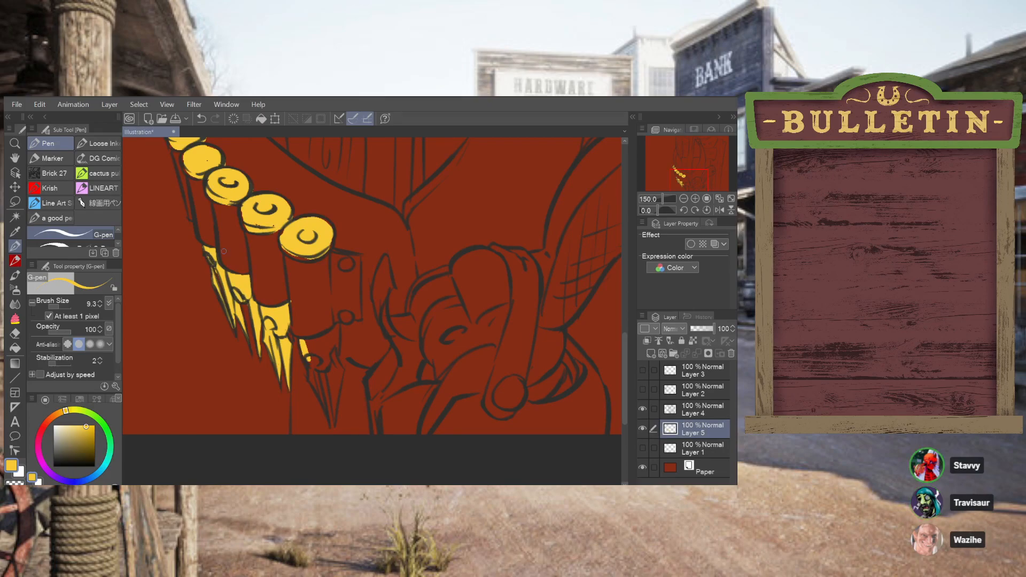
Outline the rightmost pointed tip in yellow and fill its interior completely
{"action": "mouse_move", "coordinate": [308, 360]}
{"action": "left_mouse_down"}
{"action": "mouse_move", "coordinate": [328, 367]}
{"action": "mouse_move", "coordinate": [329, 346]}
{"action": "mouse_move", "coordinate": [307, 339]}
{"action": "mouse_move", "coordinate": [332, 321]}
{"action": "mouse_move", "coordinate": [305, 337]}
{"action": "mouse_move", "coordinate": [323, 339]}
{"action": "mouse_move", "coordinate": [337, 325]}
{"action": "mouse_move", "coordinate": [343, 373]}
{"action": "mouse_move", "coordinate": [334, 424]}
{"action": "left_mouse_up"}
{"action": "left_click_drag", "start_coordinate": [337, 393], "coordinate": [334, 424]}
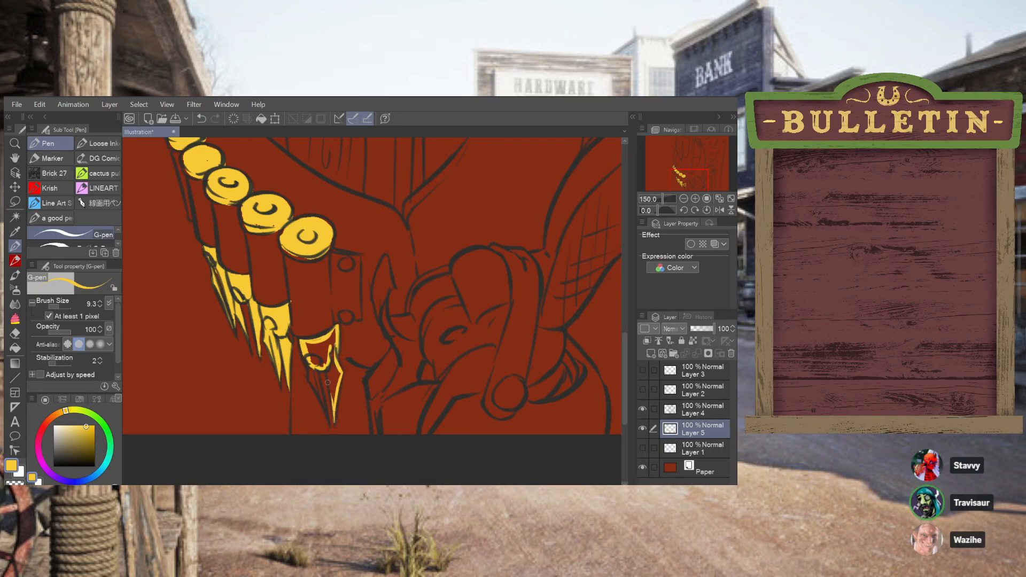
{"action": "left_click_drag", "start_coordinate": [327, 373], "coordinate": [336, 421]}
{"action": "left_click_drag", "start_coordinate": [316, 369], "coordinate": [326, 411]}
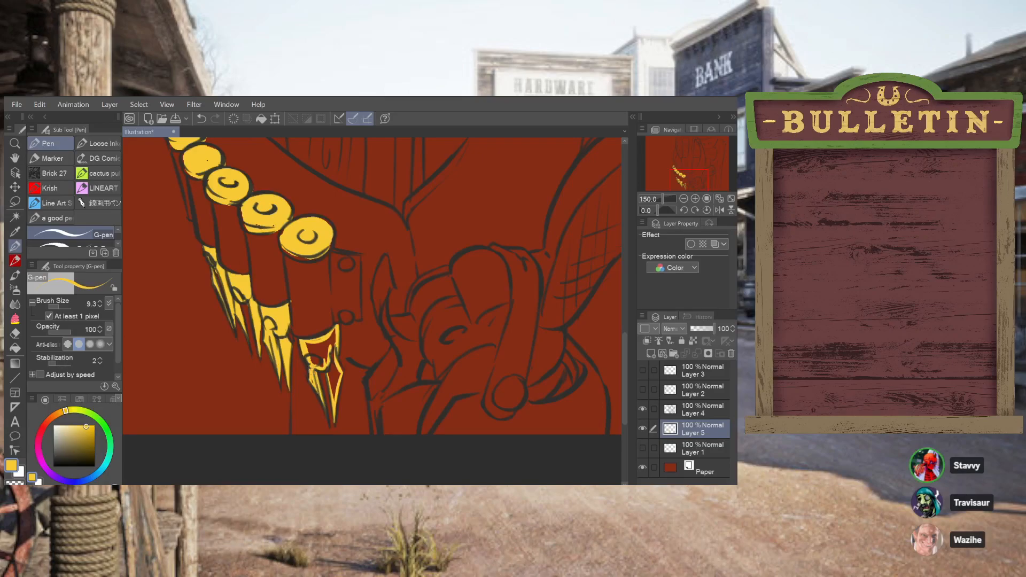
{"action": "key", "text": "ctrl+z"}
{"action": "mouse_move", "coordinate": [331, 383]}
{"action": "left_mouse_down"}
{"action": "mouse_move", "coordinate": [334, 352]}
{"action": "mouse_move", "coordinate": [337, 381]}
{"action": "left_mouse_up"}
{"action": "key", "text": "ctrl+z"}
{"action": "mouse_move", "coordinate": [313, 362]}
{"action": "left_mouse_down"}
{"action": "mouse_move", "coordinate": [316, 347]}
{"action": "mouse_move", "coordinate": [322, 366]}
{"action": "left_mouse_up"}
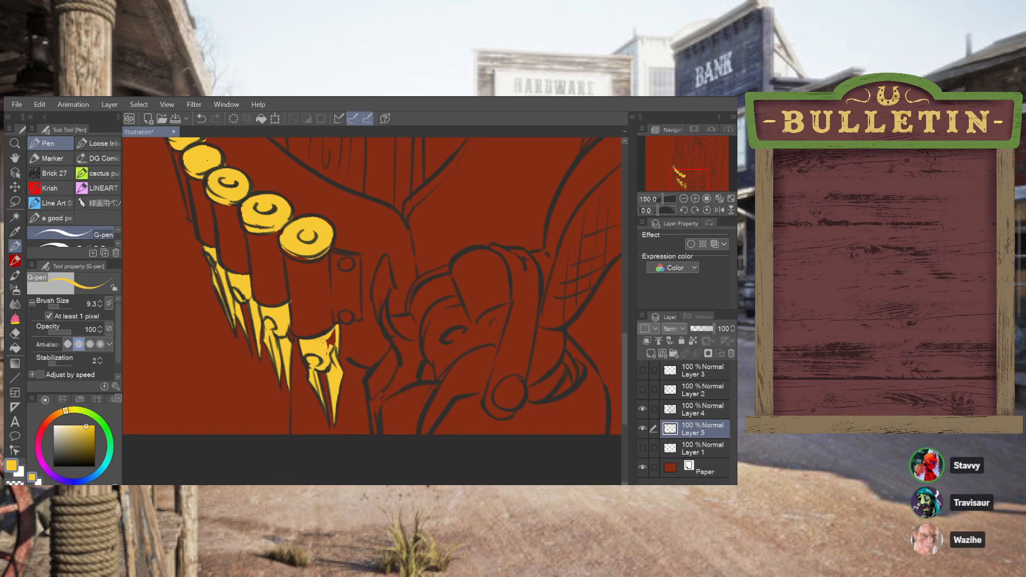
{"action": "mouse_move", "coordinate": [328, 346]}
{"action": "left_mouse_down"}
{"action": "mouse_move", "coordinate": [332, 337]}
{"action": "mouse_move", "coordinate": [336, 350]}
{"action": "left_mouse_up"}
Touch up the narrow edge of the second pointed tip with repeated thin yellow strokes
{"action": "left_click_drag", "start_coordinate": [241, 300], "coordinate": [251, 350]}
{"action": "key", "text": "ctrl+z"}
{"action": "mouse_move", "coordinate": [244, 301]}
{"action": "left_mouse_down"}
{"action": "mouse_move", "coordinate": [238, 325]}
{"action": "mouse_move", "coordinate": [251, 347]}
{"action": "left_mouse_up"}
{"action": "key", "text": "ctrl+z"}
{"action": "left_click_drag", "start_coordinate": [243, 304], "coordinate": [253, 357]}
{"action": "key", "text": "ctrl+z"}
{"action": "left_click_drag", "start_coordinate": [245, 316], "coordinate": [253, 353]}
{"action": "key", "text": "ctrl+z"}
{"action": "key", "text": "ctrl+z"}
{"action": "left_click_drag", "start_coordinate": [244, 306], "coordinate": [252, 348]}
{"action": "key", "text": "ctrl+z"}
{"action": "left_click_drag", "start_coordinate": [243, 304], "coordinate": [251, 351]}
{"action": "key", "text": "ctrl+z"}
{"action": "left_click_drag", "start_coordinate": [244, 306], "coordinate": [251, 347]}
{"action": "left_click_drag", "start_coordinate": [242, 305], "coordinate": [252, 354]}
{"action": "key", "text": "ctrl+z"}
{"action": "left_click_drag", "start_coordinate": [289, 255], "coordinate": [321, 251]}
{"action": "key", "text": "ctrl+z"}
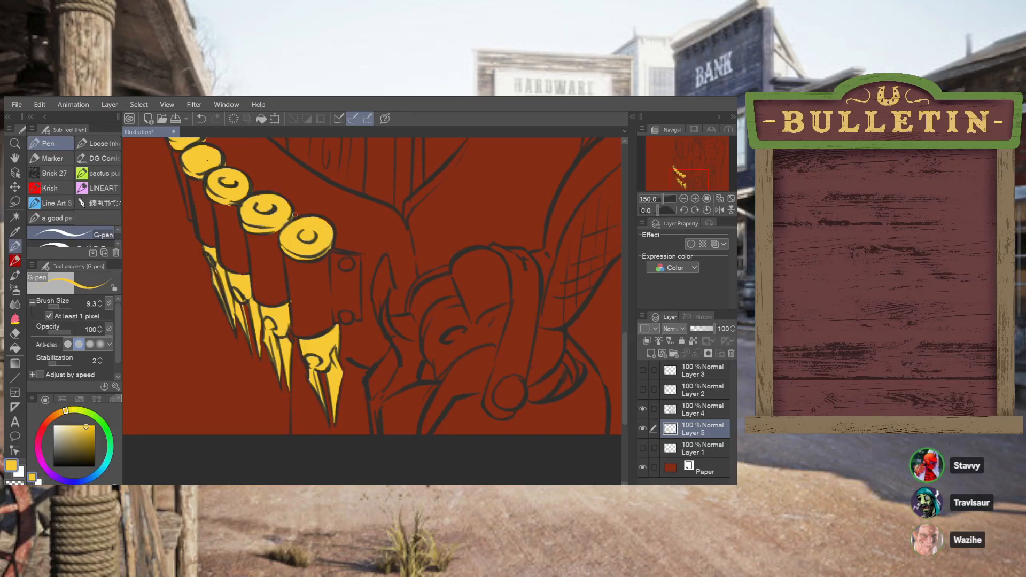
Touch up the yellow edges of the small cartridge caps at the upper end of the row
{"action": "scroll", "coordinate": [628, 309], "scroll_direction": "up", "scroll_amount": 3}
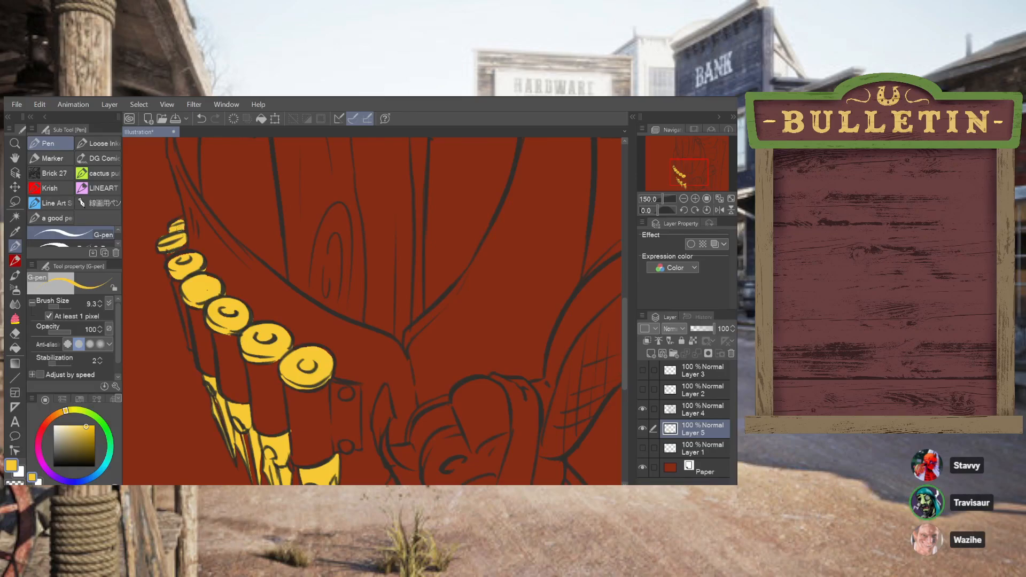
{"action": "left_click_drag", "start_coordinate": [176, 221], "coordinate": [183, 227]}
{"action": "left_click_drag", "start_coordinate": [170, 268], "coordinate": [178, 272]}
{"action": "left_click_drag", "start_coordinate": [171, 259], "coordinate": [168, 267]}
{"action": "scroll", "coordinate": [208, 184], "scroll_direction": "down", "scroll_amount": 5}
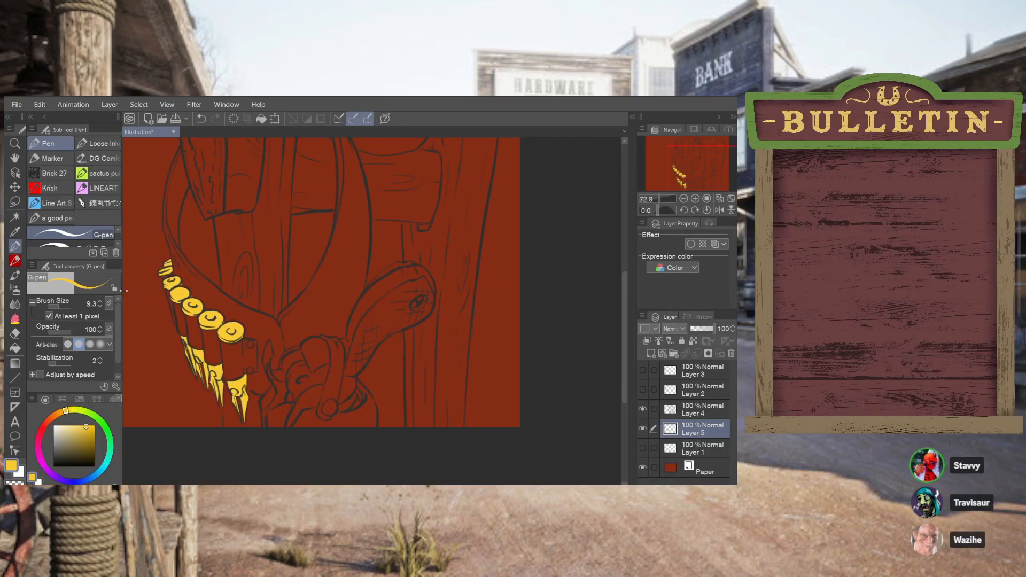
Choose a darker amber orange as the G-pen colour
{"action": "scroll", "coordinate": [229, 255], "scroll_direction": "up", "scroll_amount": 2}
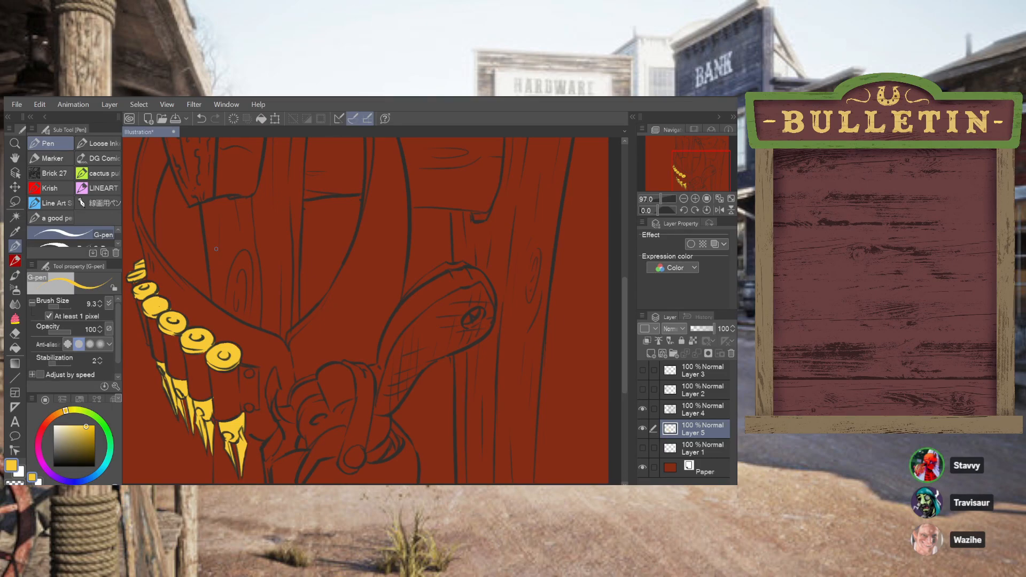
{"action": "left_click", "coordinate": [62, 412]}
{"action": "left_click_drag", "start_coordinate": [86, 430], "coordinate": [88, 426]}
{"action": "left_click", "coordinate": [89, 432]}
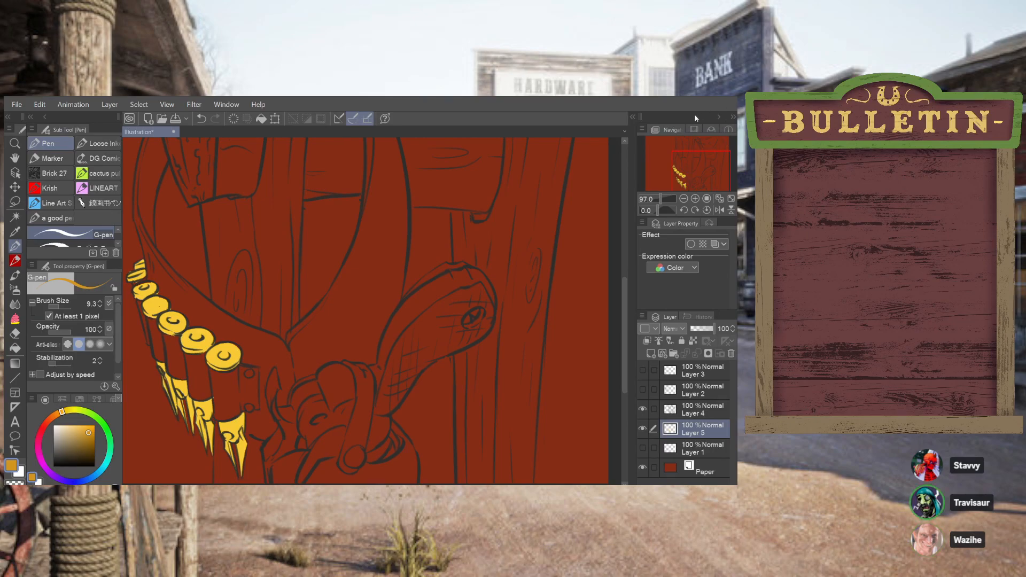
{"action": "scroll", "coordinate": [580, 207], "scroll_direction": "down", "scroll_amount": 1}
{"action": "scroll", "coordinate": [580, 207], "scroll_direction": "down", "scroll_amount": 2}
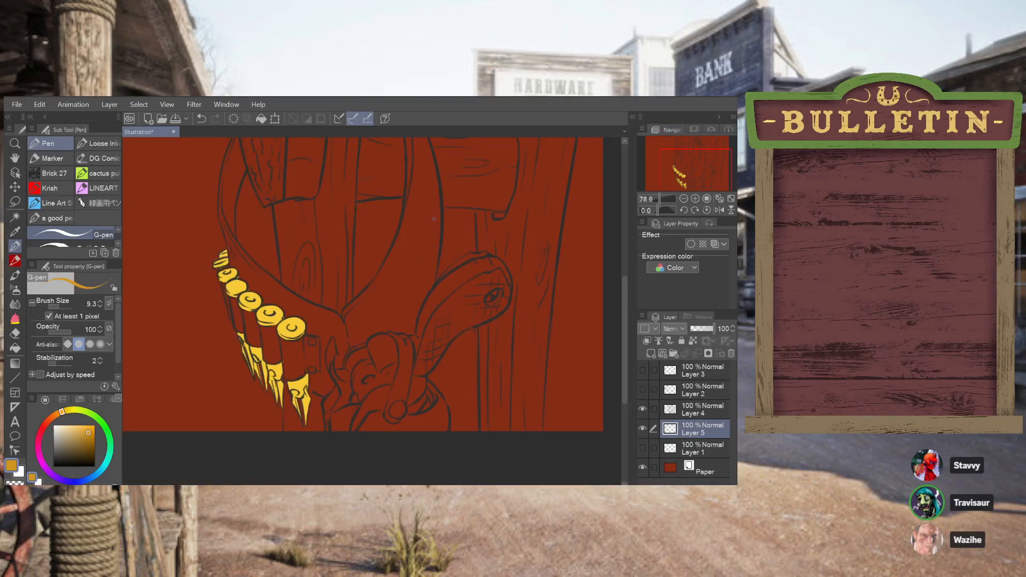
{"action": "left_click_drag", "start_coordinate": [625, 310], "coordinate": [612, 281]}
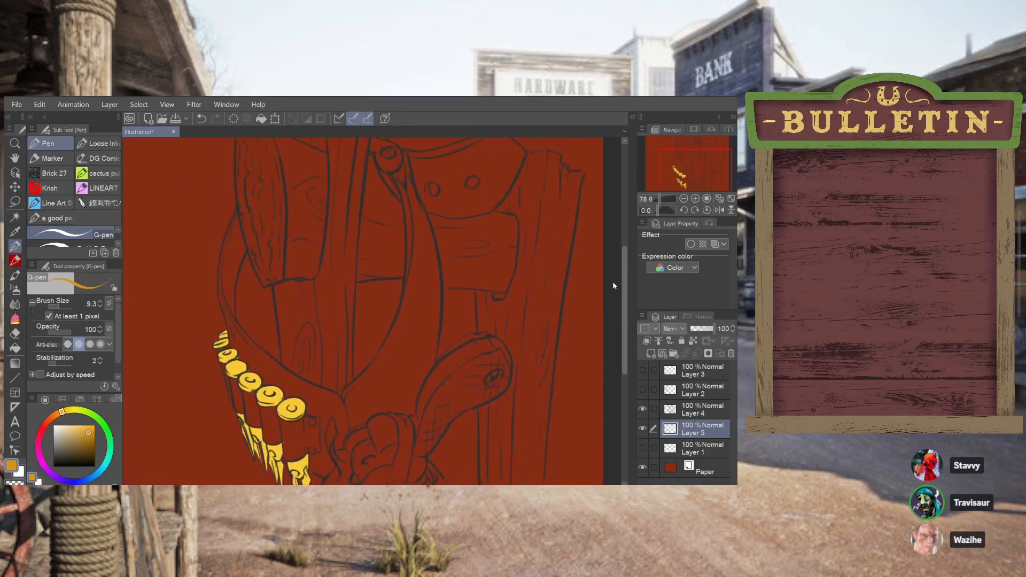
{"action": "scroll", "coordinate": [287, 337], "scroll_direction": "down", "scroll_amount": 4}
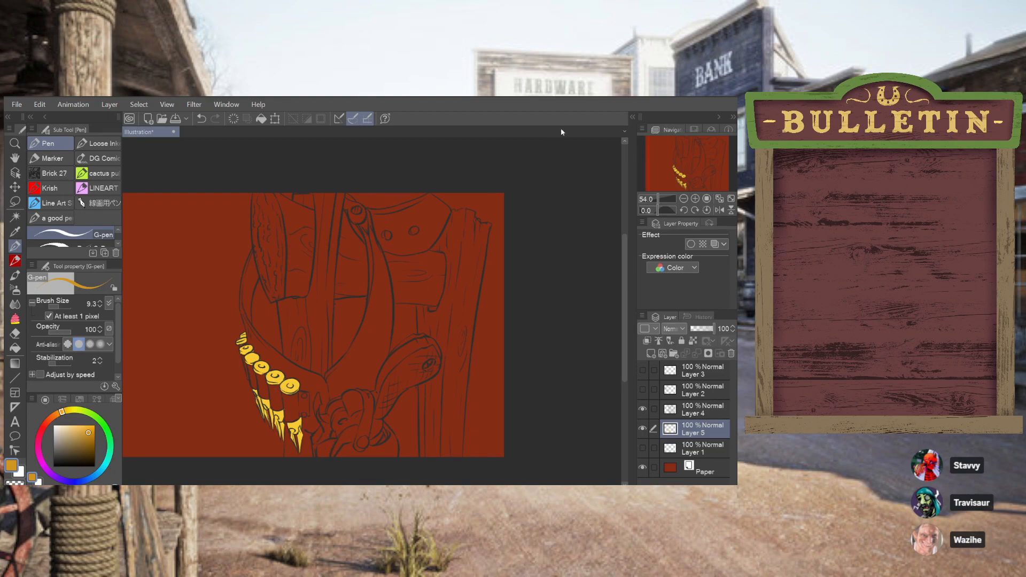
{"action": "left_click_drag", "start_coordinate": [671, 151], "coordinate": [654, 152]}
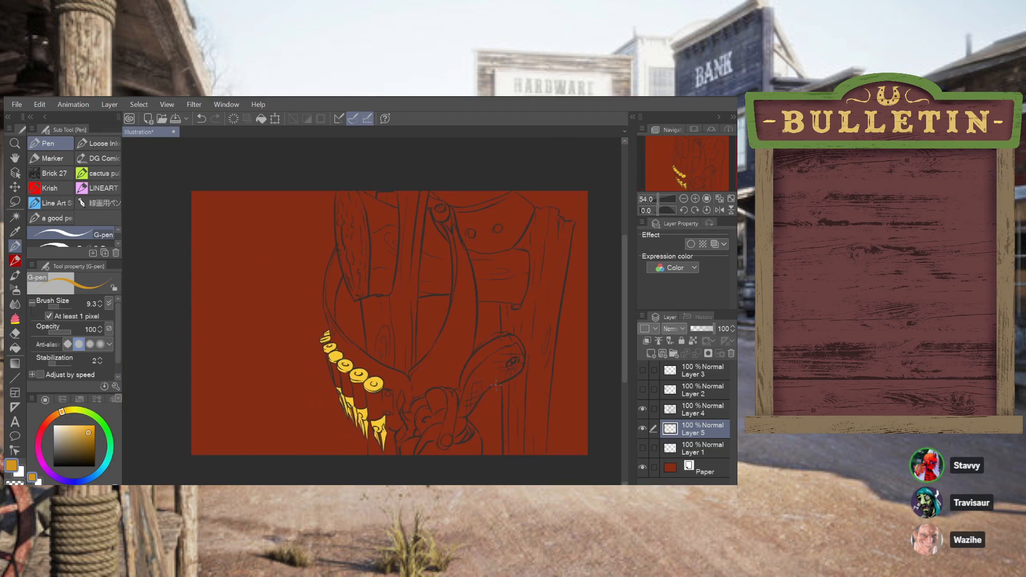
{"action": "scroll", "coordinate": [437, 423], "scroll_direction": "up", "scroll_amount": 2}
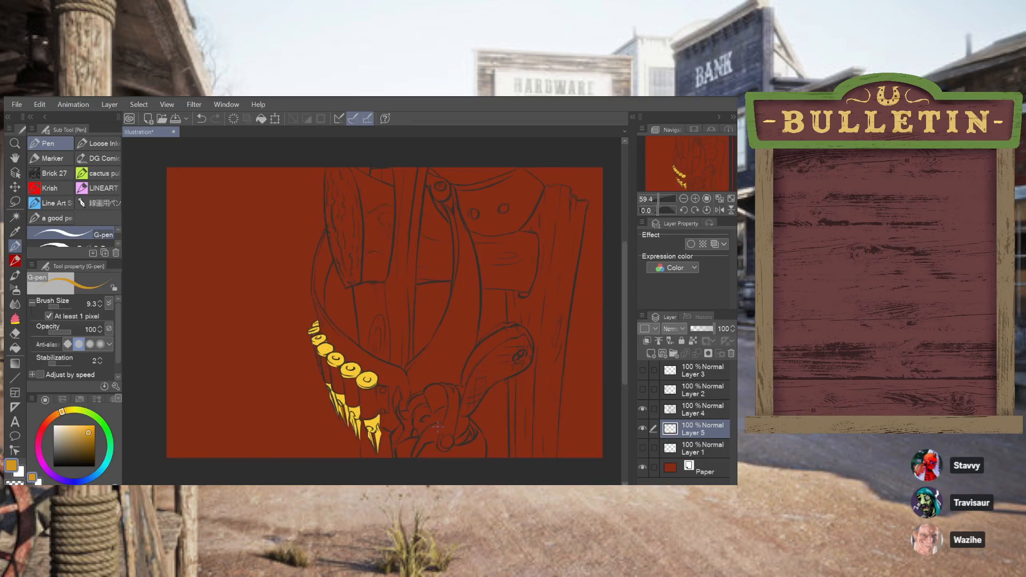